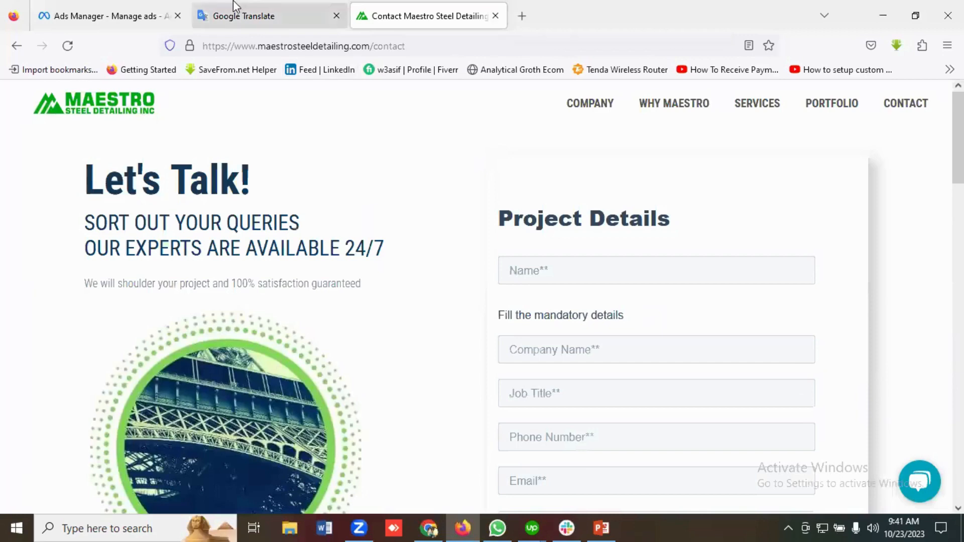
Switch to the Google Translate page and review the gender, location, daily budget and age range listed for Ad Set 1
left_click(234, 11)
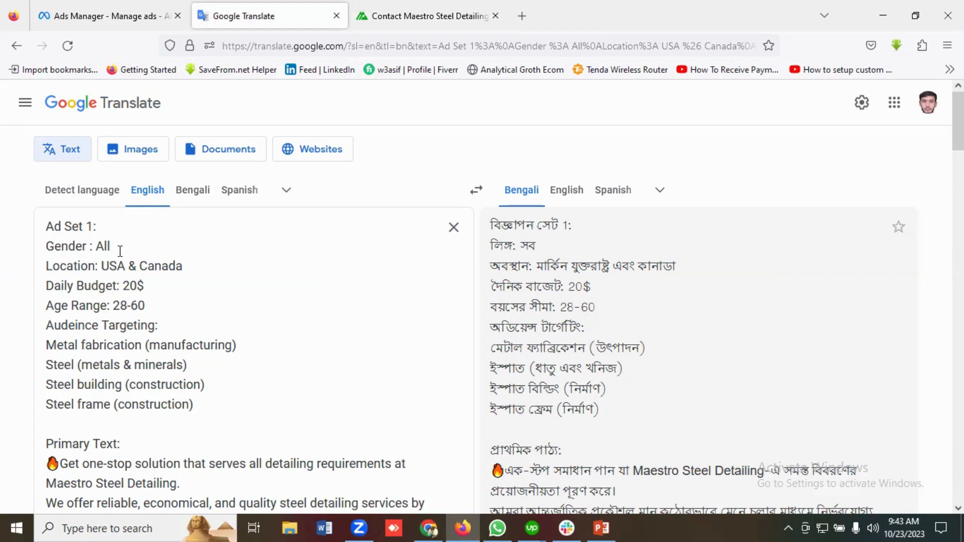
left_click_drag(111, 245, 42, 246)
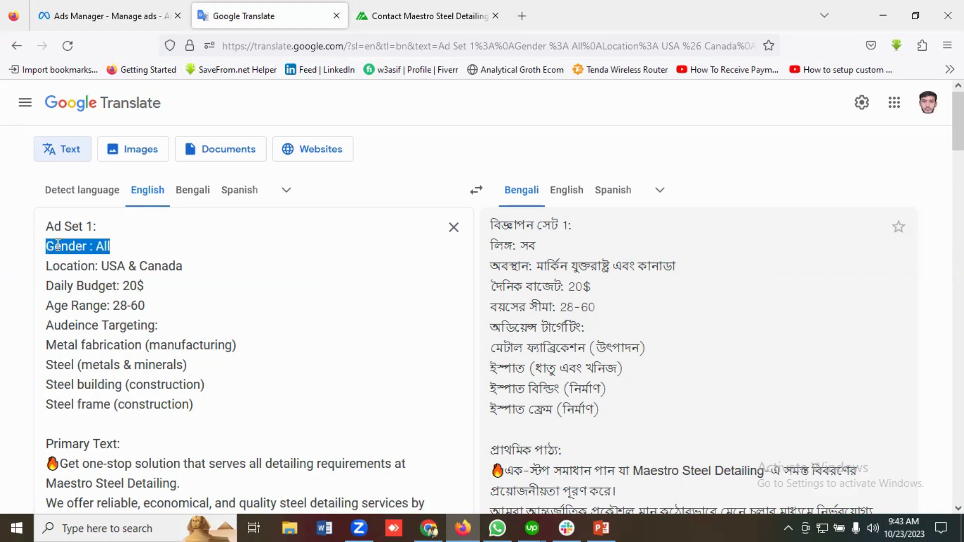
left_click(147, 249)
left_click_drag(196, 265, 24, 265)
left_click(161, 271)
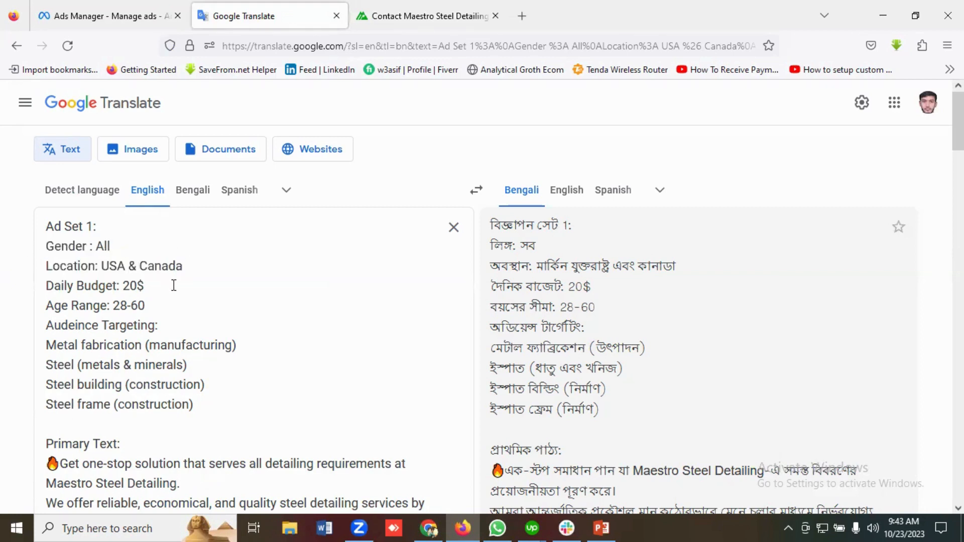
left_click_drag(158, 285, 38, 285)
left_click(158, 285)
left_click_drag(167, 306, 33, 305)
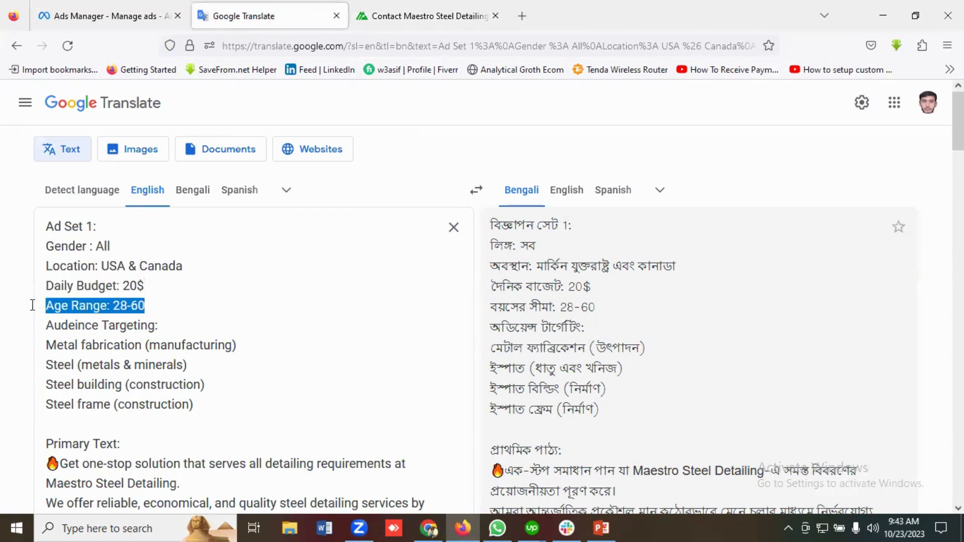
left_click(178, 305)
Examine the audience targeting interests listed for Ad Set 1, from metal fabrication to steel frame
scroll(151, 281, "down", 1)
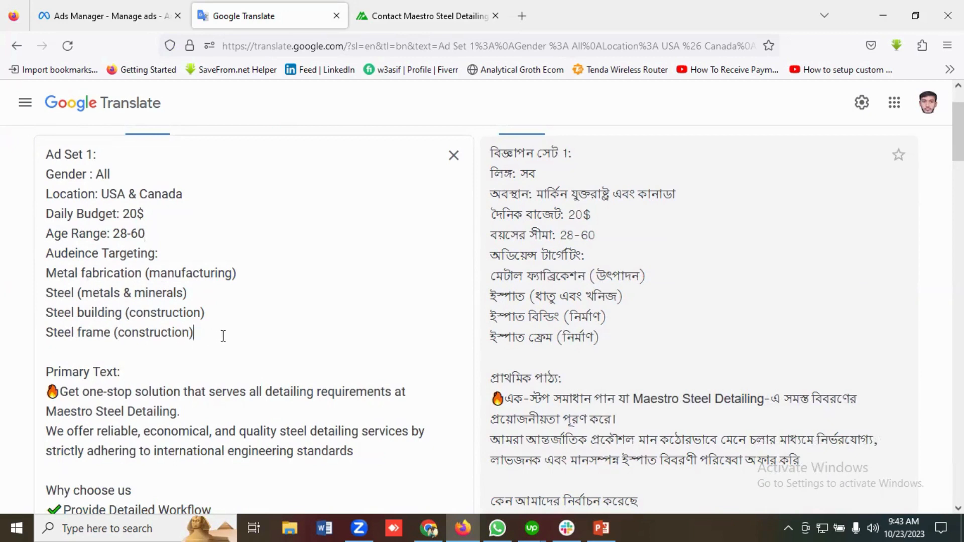
left_click_drag(222, 336, 46, 275)
left_click(100, 292)
left_click_drag(200, 333, 46, 273)
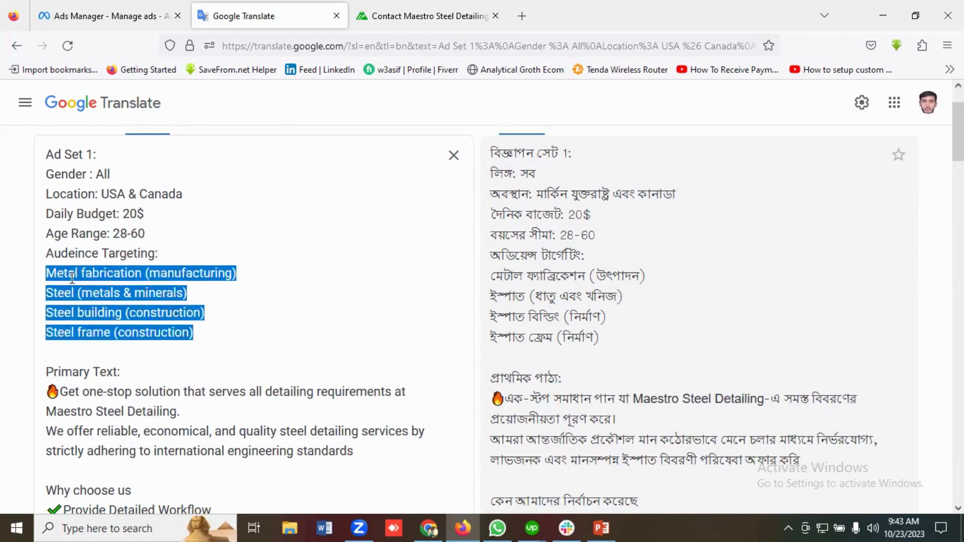
Read the two opening paragraphs of the Ad Set 1 primary text, introducing Maestro Steel Detailing
scroll(50, 274, "up", 3)
scroll(162, 281, "down", 4)
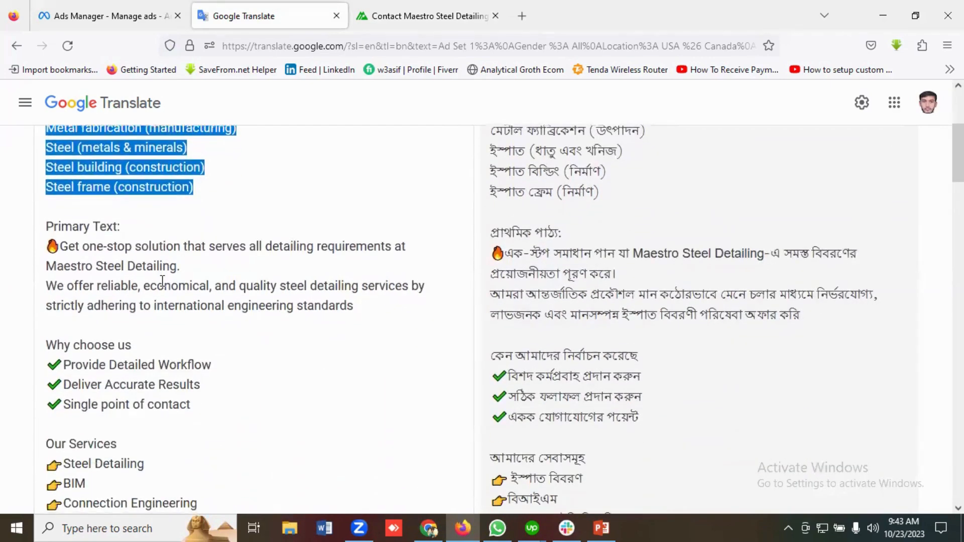
scroll(160, 279, "down", 2)
scroll(146, 261, "up", 2)
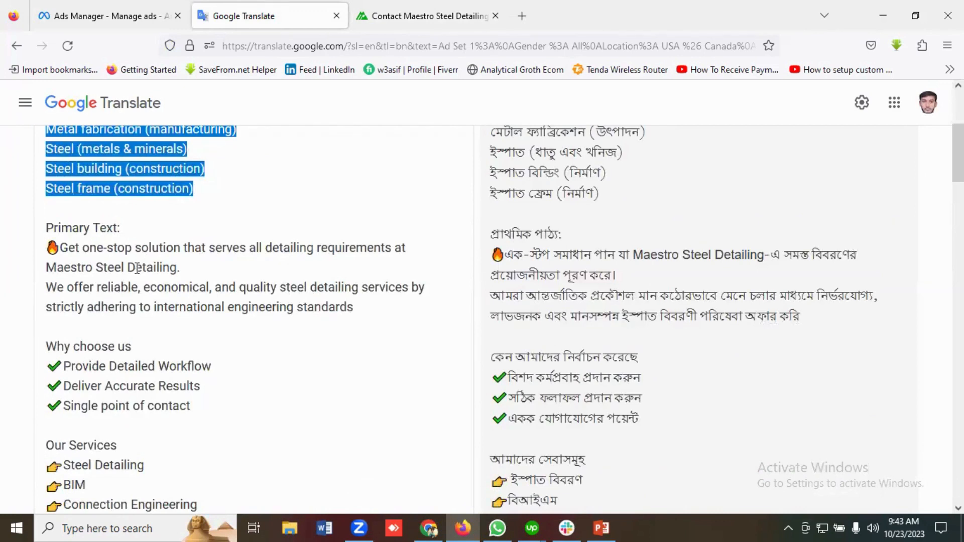
left_click(121, 262)
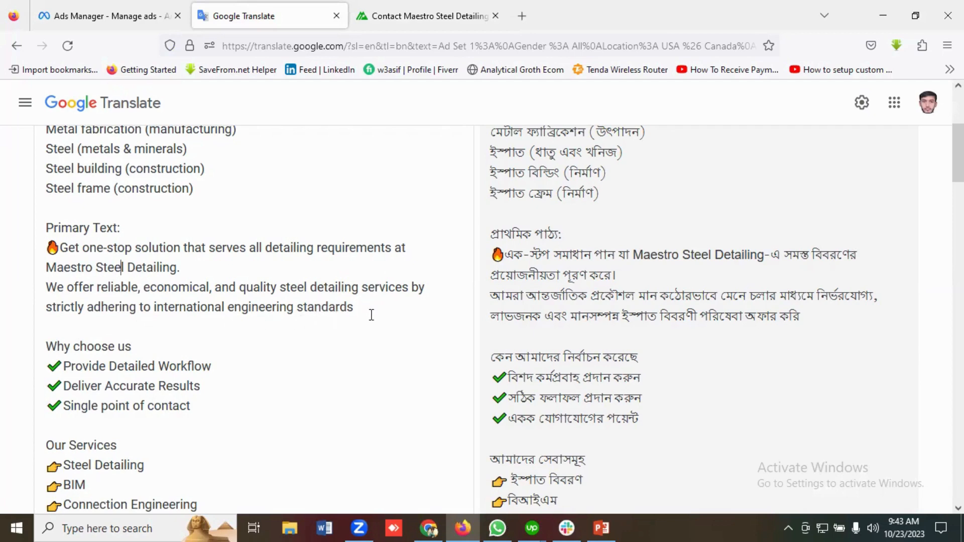
scroll(253, 330, "down", 1)
scroll(253, 330, "up", 2)
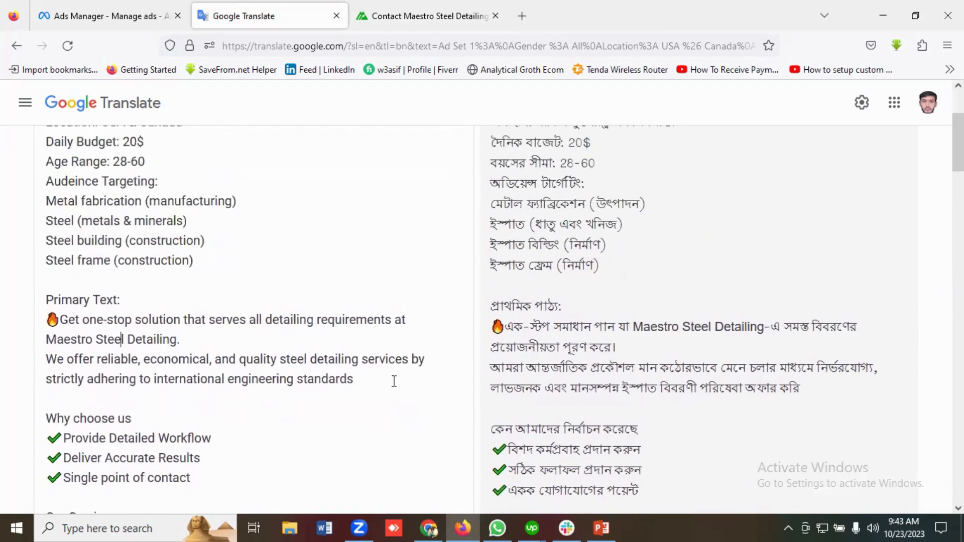
left_click(378, 381)
left_click_drag(378, 381, 43, 321)
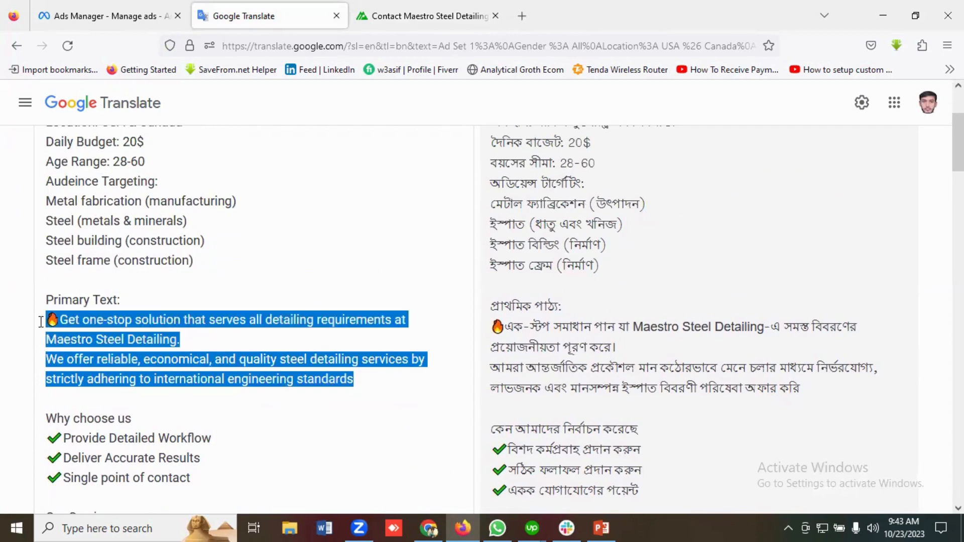
left_click(107, 332)
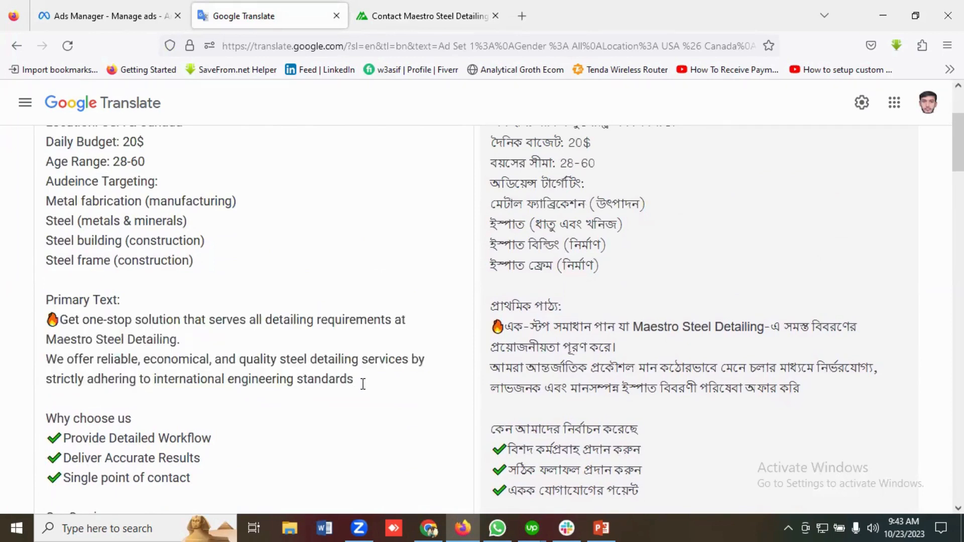
left_click_drag(362, 383, 59, 322)
left_click(100, 326)
Read the "Why choose us" heading and its checkmarked points in the Ad Set 1 primary text
scroll(202, 342, "down", 1)
scroll(202, 342, "down", 2)
left_click_drag(190, 334, 32, 272)
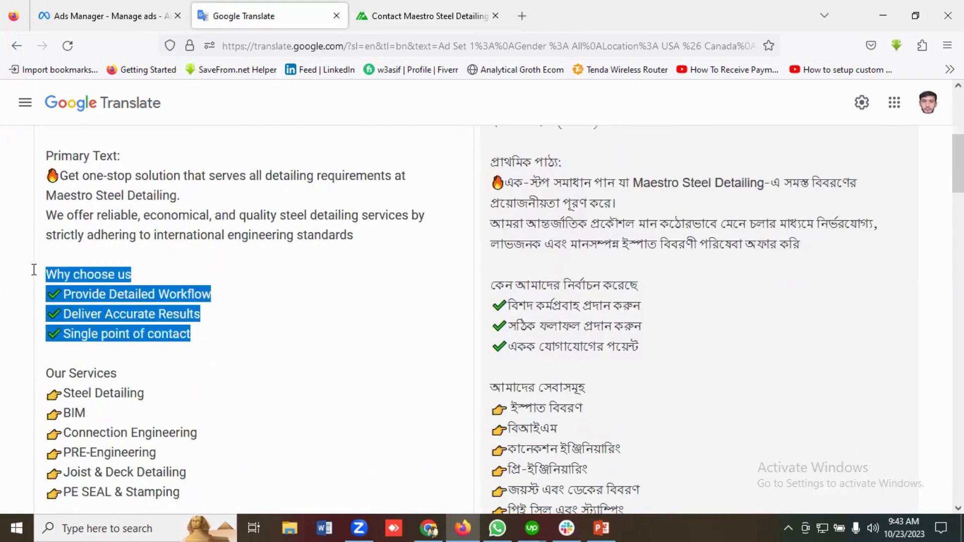
left_click(123, 279)
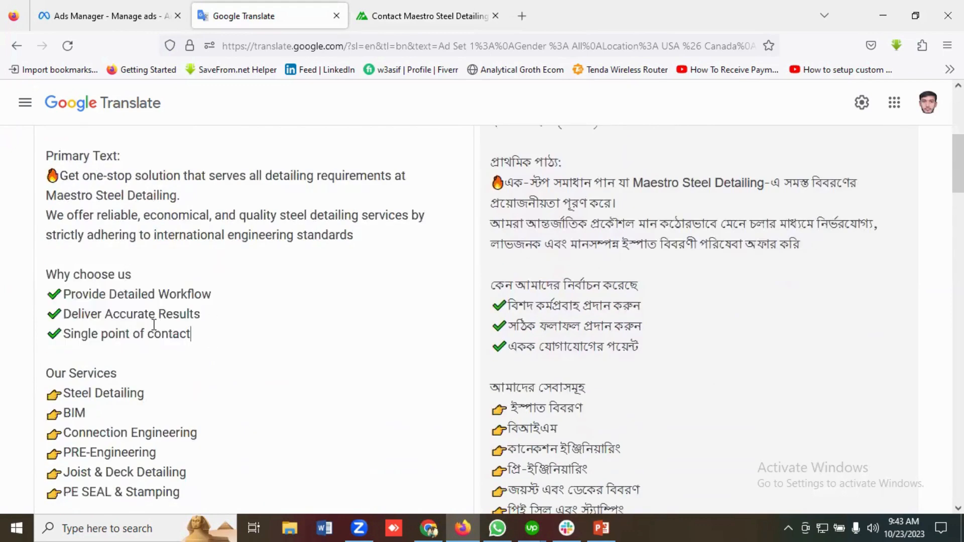
left_click_drag(193, 334, 40, 270)
left_click(100, 297)
left_click(222, 341)
left_click_drag(191, 333, 40, 275)
left_click(106, 294)
left_click_drag(209, 334, 41, 274)
left_click(126, 297)
left_click_drag(198, 337, 20, 240)
left_click(108, 293)
scroll(98, 299, "down", 3)
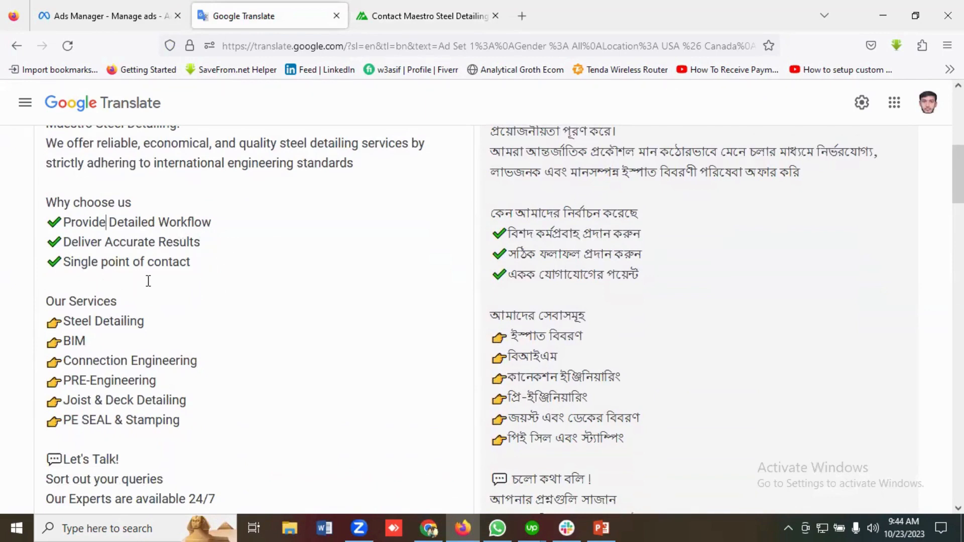
Read the "Our Services" list in the Ad Set 1 primary text, from Steel Detailing to PE SEAL & Stamping
scroll(215, 276, "down", 3)
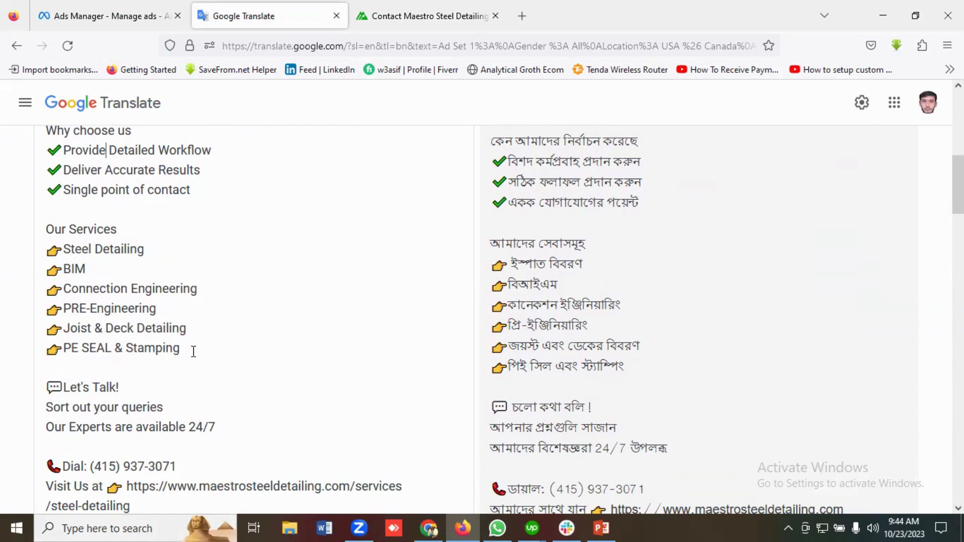
left_click_drag(193, 351, 46, 229)
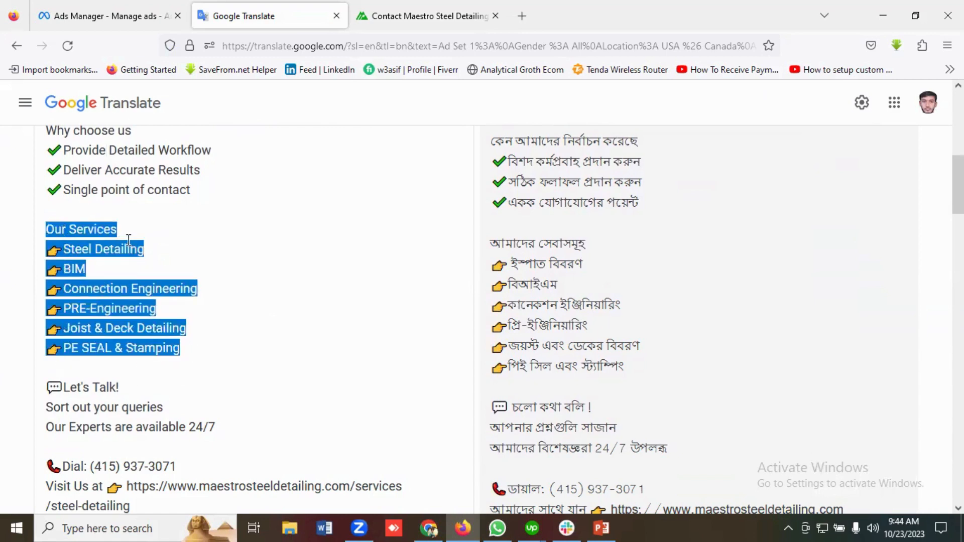
left_click(158, 256)
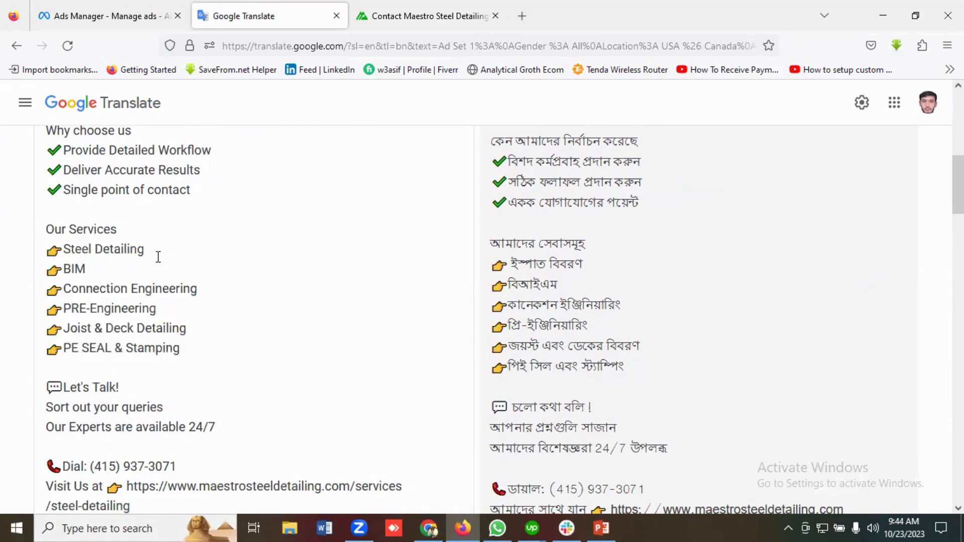
left_click_drag(189, 354, 39, 226)
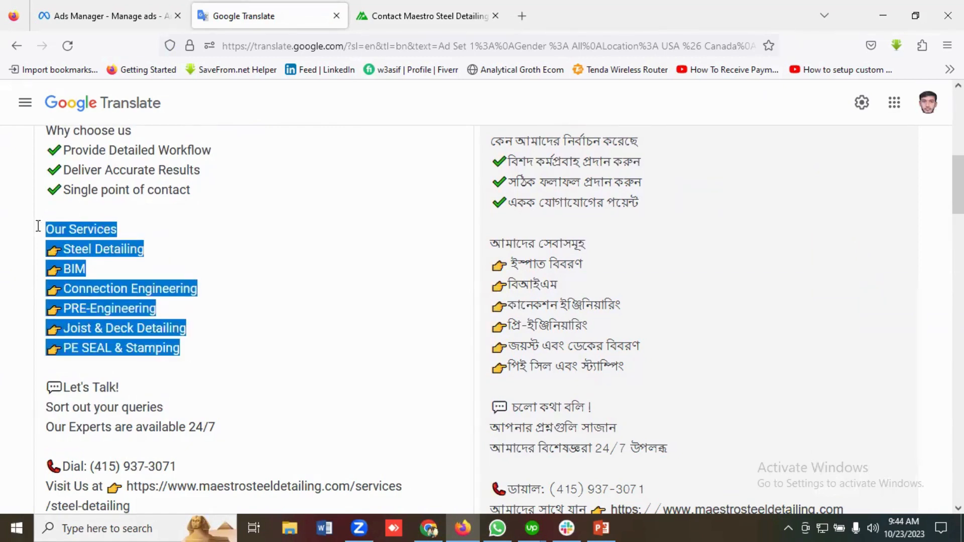
left_click(209, 254)
Check the closing contact lines of the Ad Set 1 text: expert availability, phone number and website link
scroll(209, 281, "down", 3)
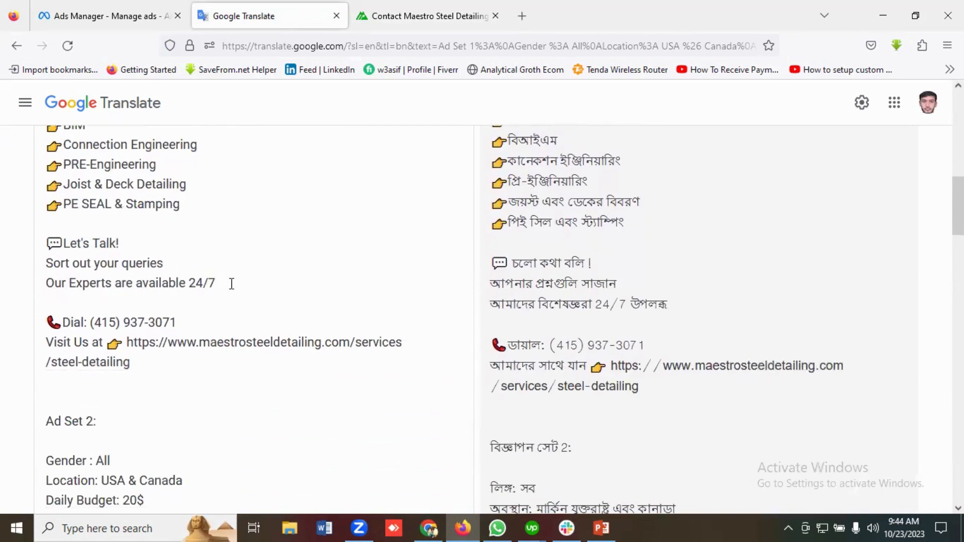
left_click_drag(230, 282, 30, 280)
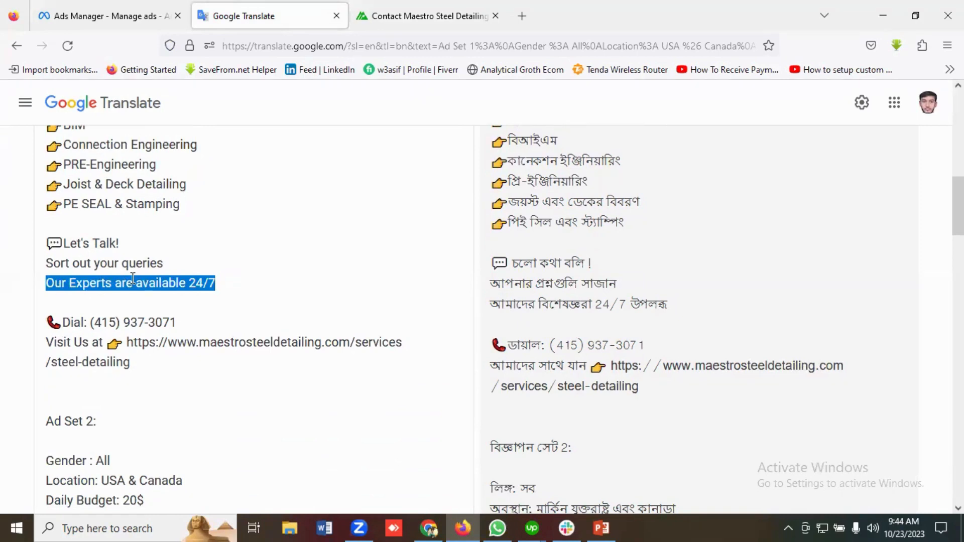
left_click(204, 283)
left_click_drag(224, 282, 187, 284)
left_click(193, 284)
left_click(190, 321)
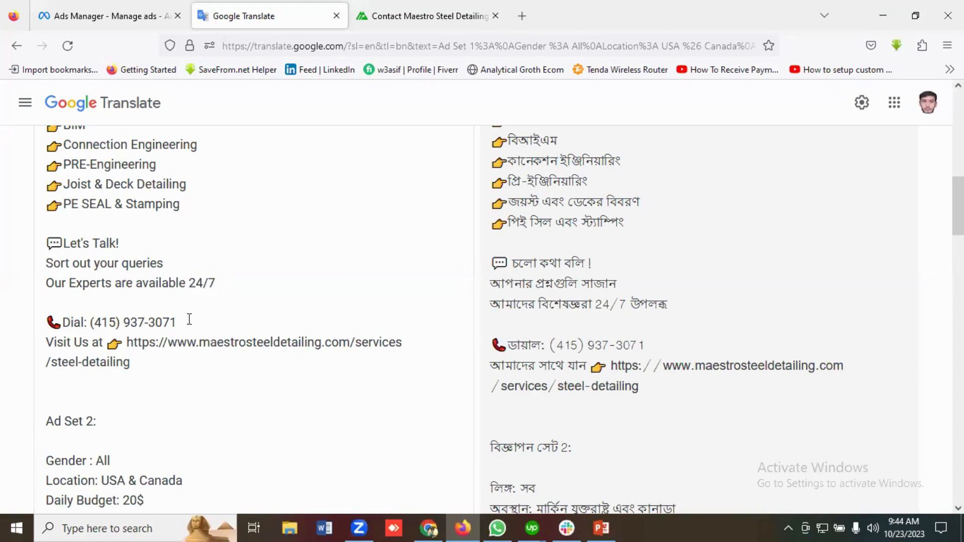
left_click_drag(194, 322, 46, 322)
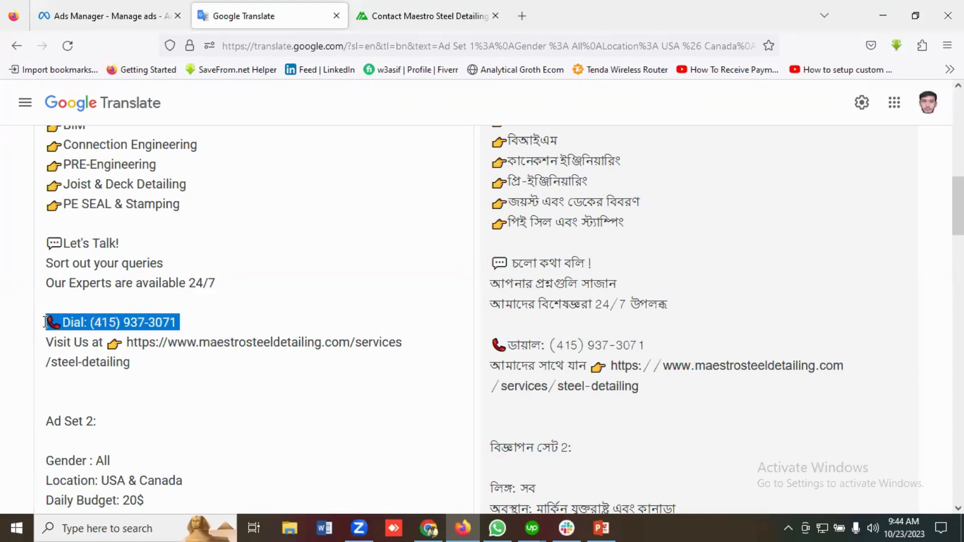
left_click(214, 322)
scroll(213, 321, "down", 3)
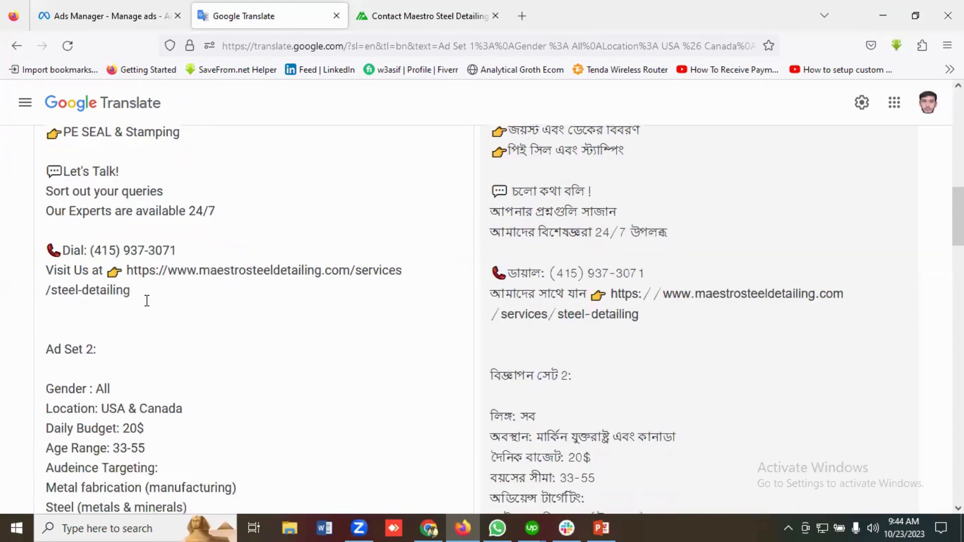
left_click_drag(146, 299, 34, 273)
left_click(181, 289)
Skim through the Ad Set 1 brief again, from its targeting details down to the services list
scroll(164, 279, "up", 10)
scroll(164, 280, "up", 2)
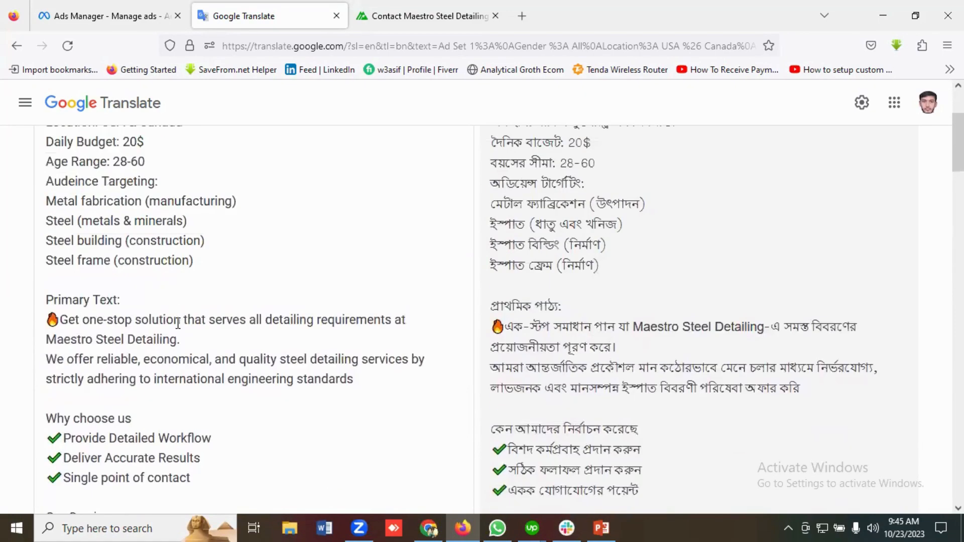
scroll(177, 324, "up", 4)
scroll(155, 352, "down", 6)
scroll(155, 354, "down", 3)
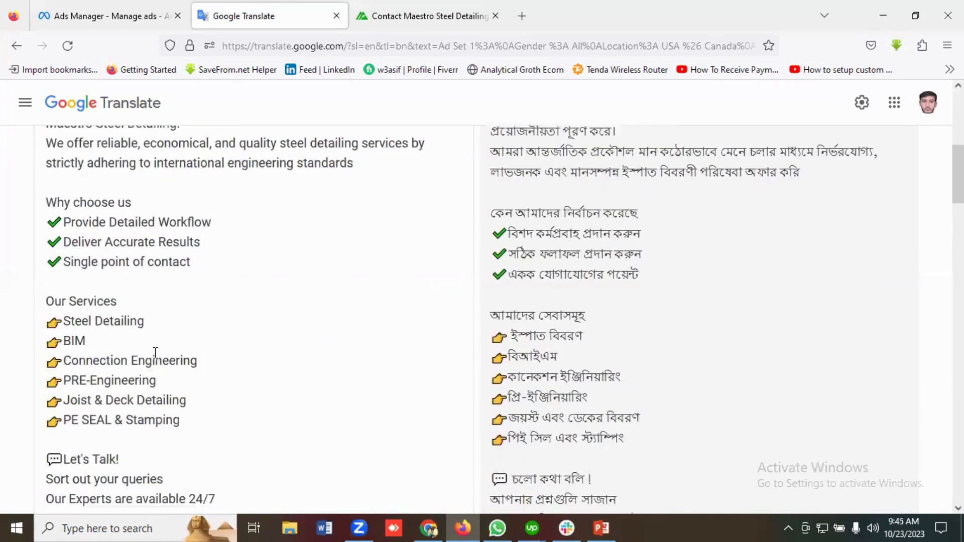
scroll(155, 346, "up", 4)
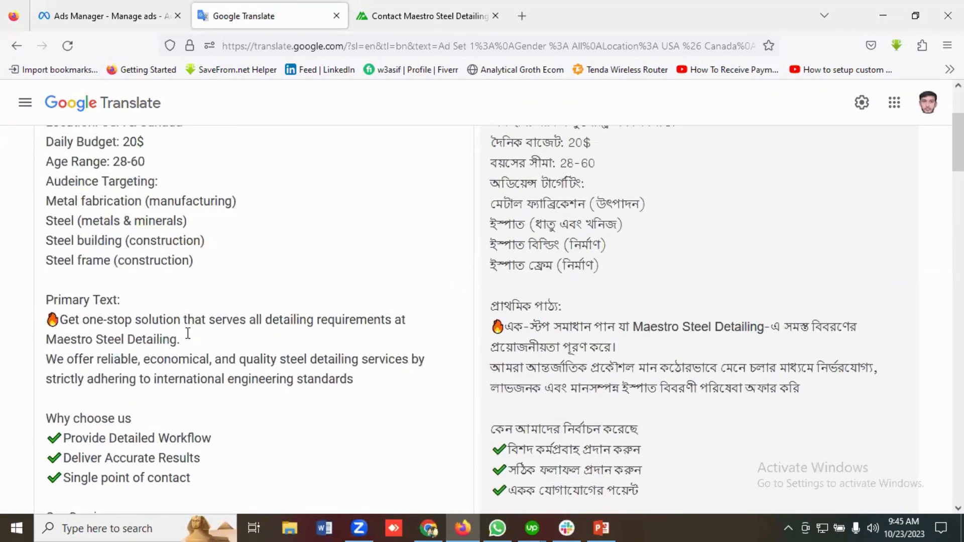
scroll(189, 334, "down", 4)
scroll(190, 333, "up", 3)
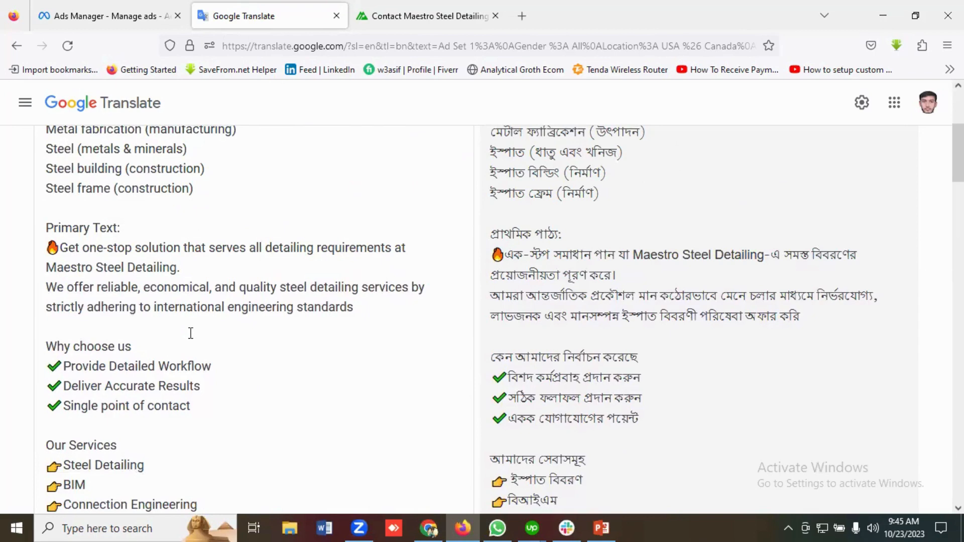
Examine the Ad Set 2 brief, including its gender, location, daily budget, age range and audience targeting
scroll(191, 334, "down", 5)
scroll(191, 334, "down", 3)
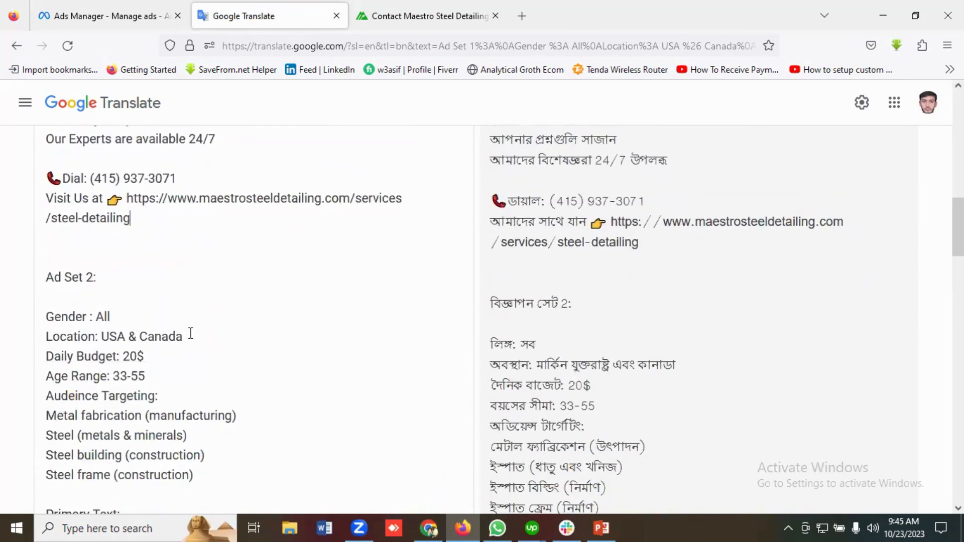
scroll(191, 334, "down", 1)
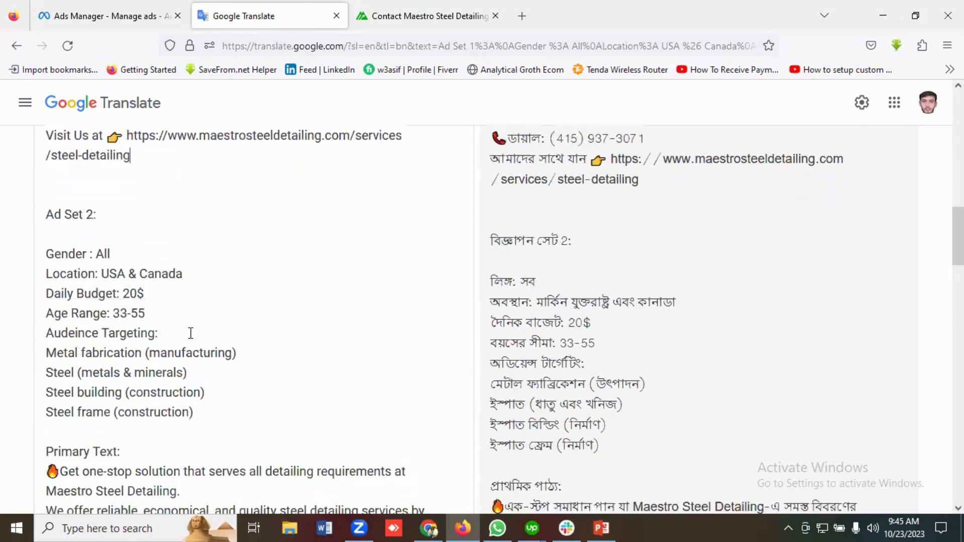
scroll(191, 334, "up", 3)
scroll(191, 333, "down", 2)
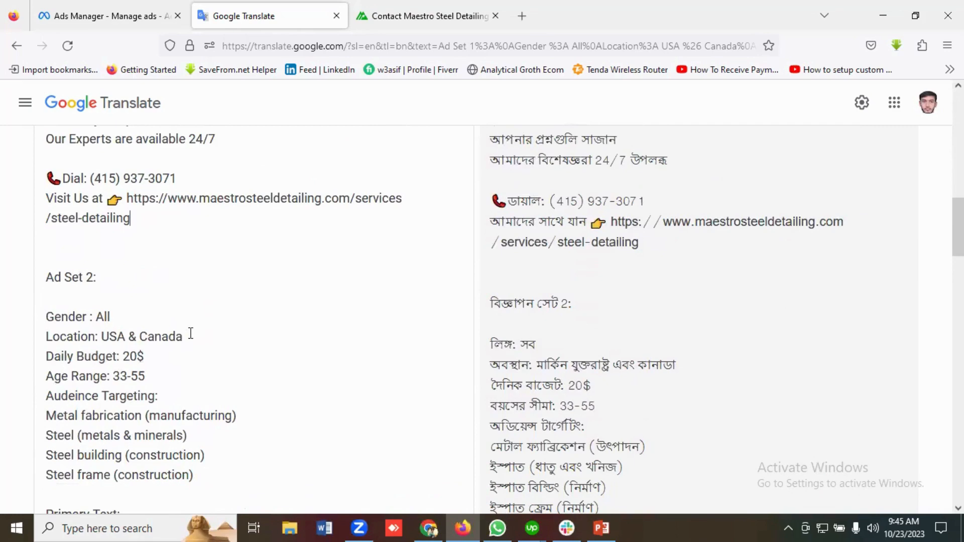
Compare the age range of Ad Set 1 with the age range of Ad Set 2
scroll(191, 333, "up", 15)
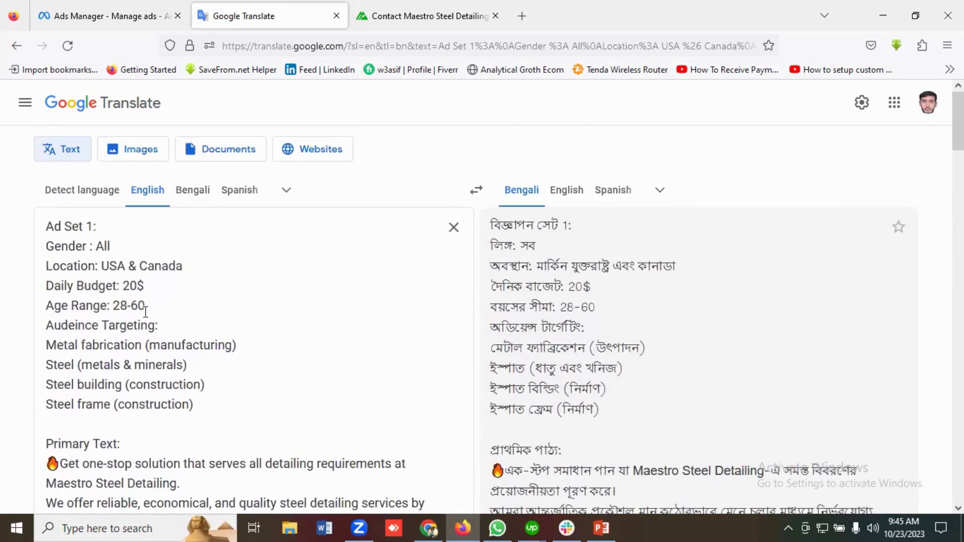
left_click_drag(154, 303, 44, 306)
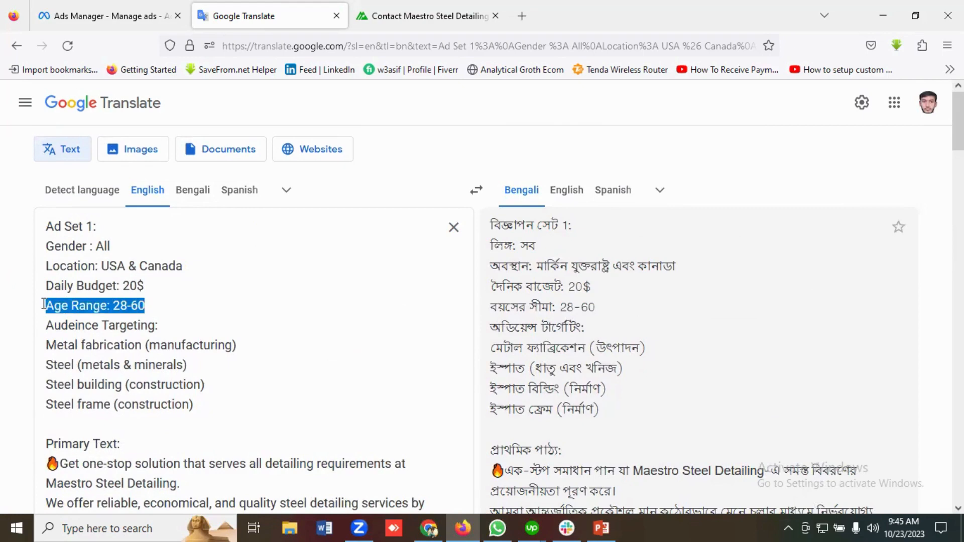
left_click(116, 308)
left_click_drag(162, 306, 113, 306)
left_click(201, 310)
scroll(215, 318, "down", 8)
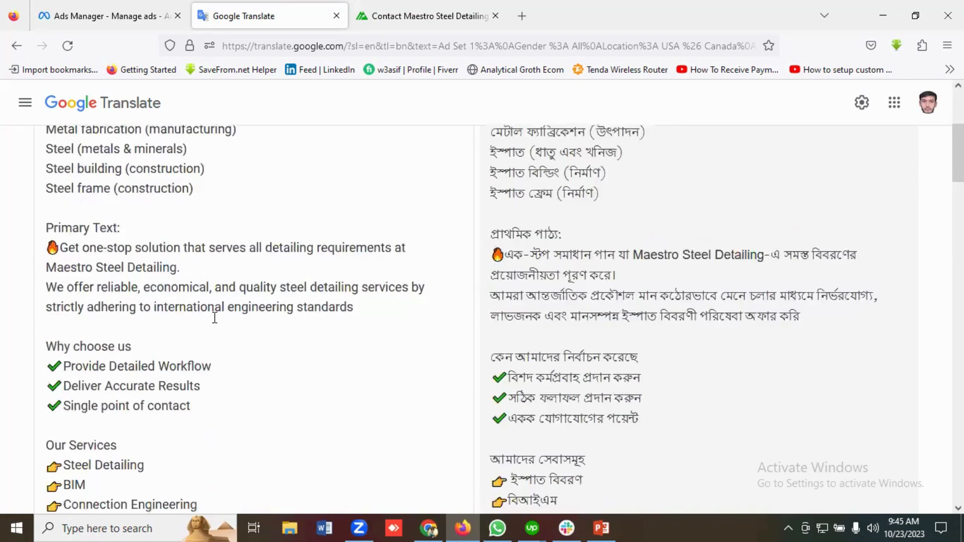
scroll(214, 318, "down", 7)
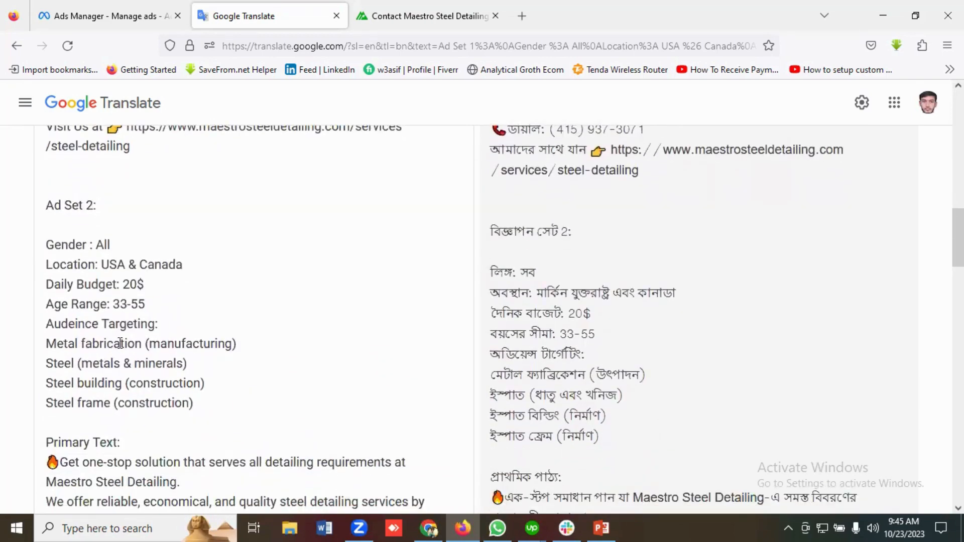
Examine the age range line in the Ad Set 2 brief
left_click_drag(145, 305, 41, 304)
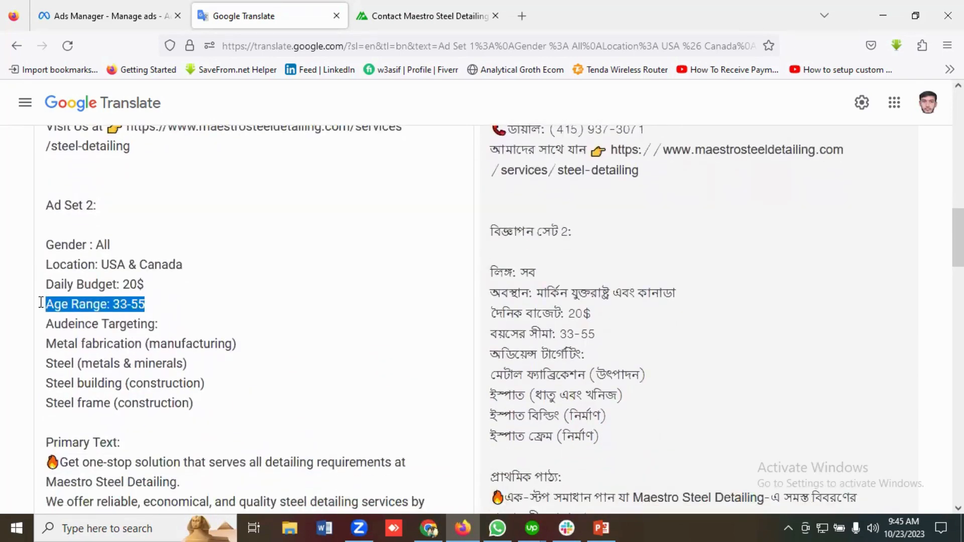
left_click(92, 308)
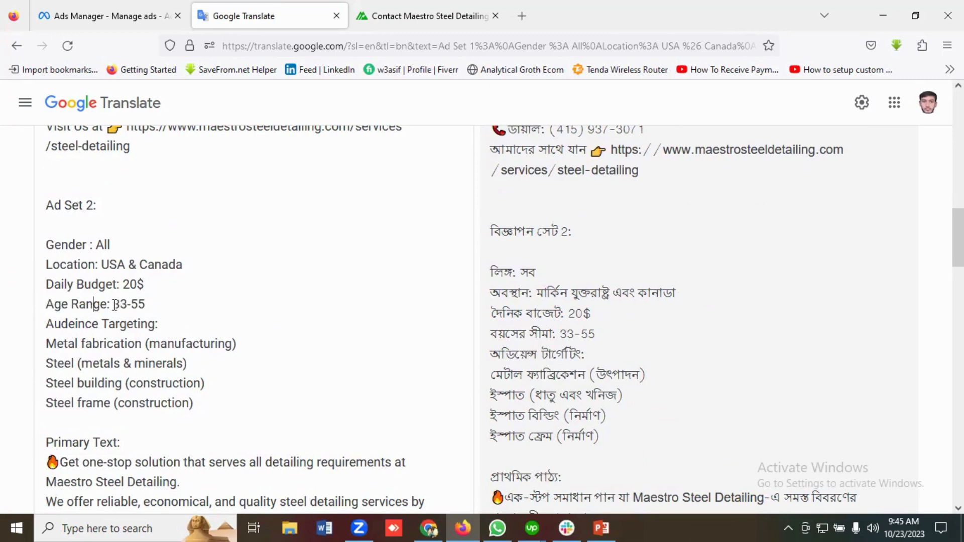
left_click_drag(113, 304, 30, 306)
left_click(186, 306)
left_click(174, 308)
left_click_drag(174, 308, 44, 305)
left_click(159, 303)
scroll(162, 305, "down", 1)
scroll(162, 305, "down", 3)
scroll(113, 269, "up", 3)
scroll(179, 324, "down", 3)
scroll(106, 257, "up", 3)
left_click_drag(155, 304, 39, 304)
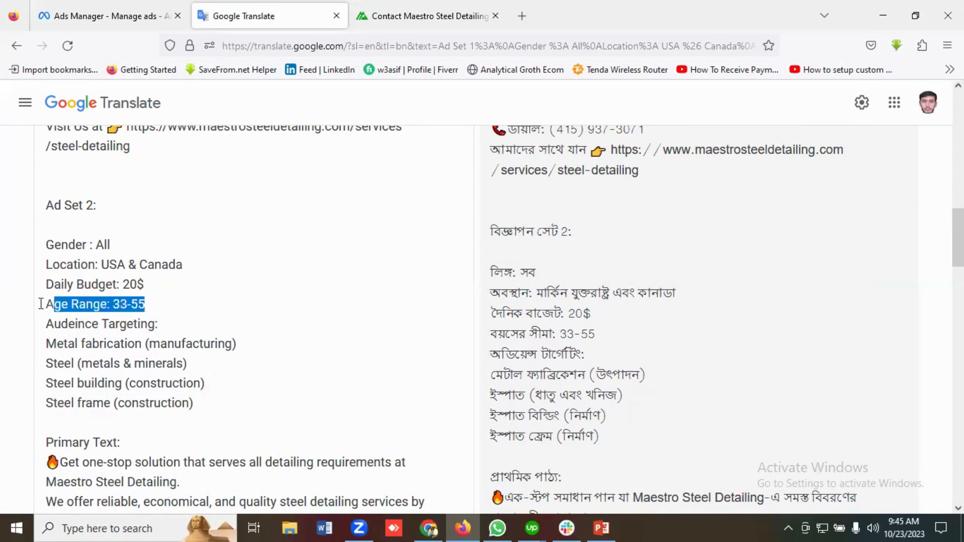
left_click(80, 303)
Review the Ad Set 2 audience interests and its primary text down to the contact lines
scroll(93, 319, "down", 2)
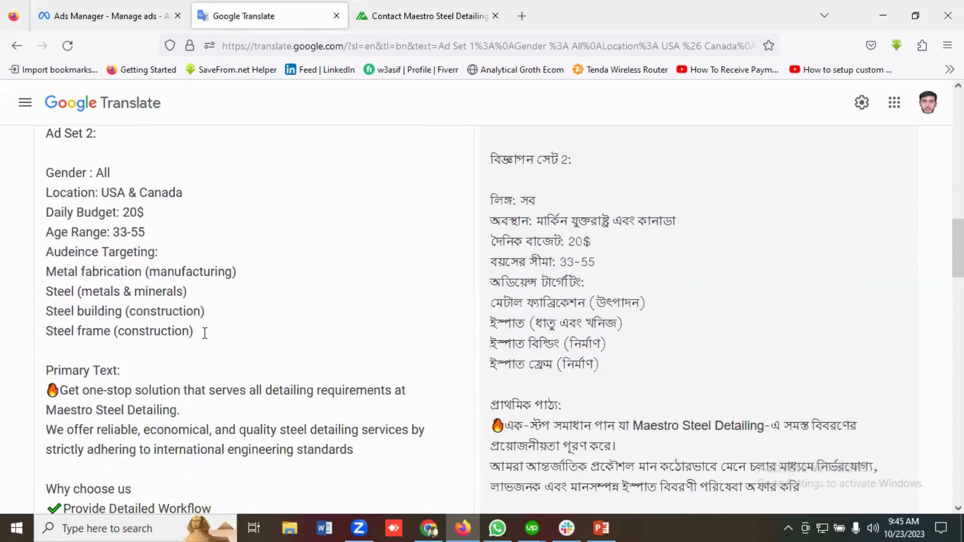
left_click_drag(205, 333, 43, 270)
scroll(75, 259, "down", 4)
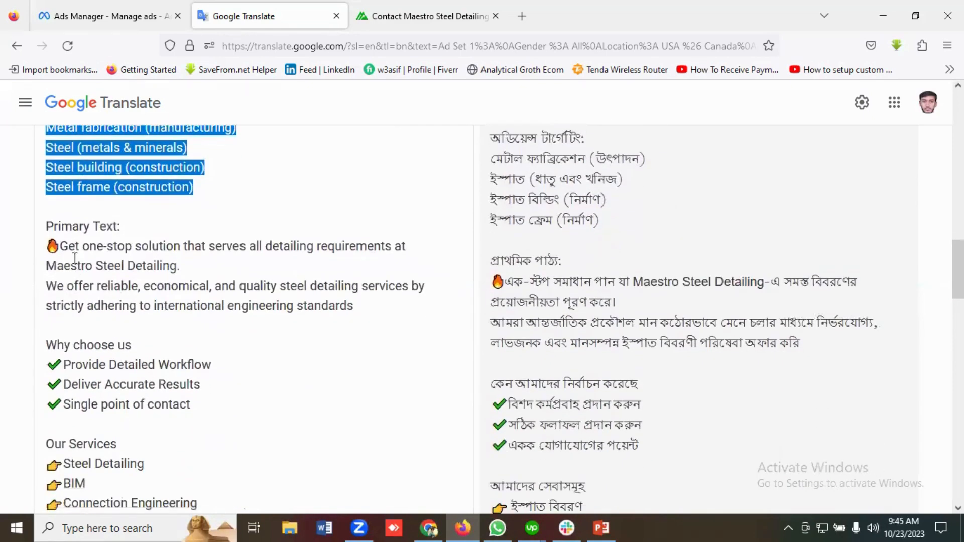
scroll(148, 266, "down", 5)
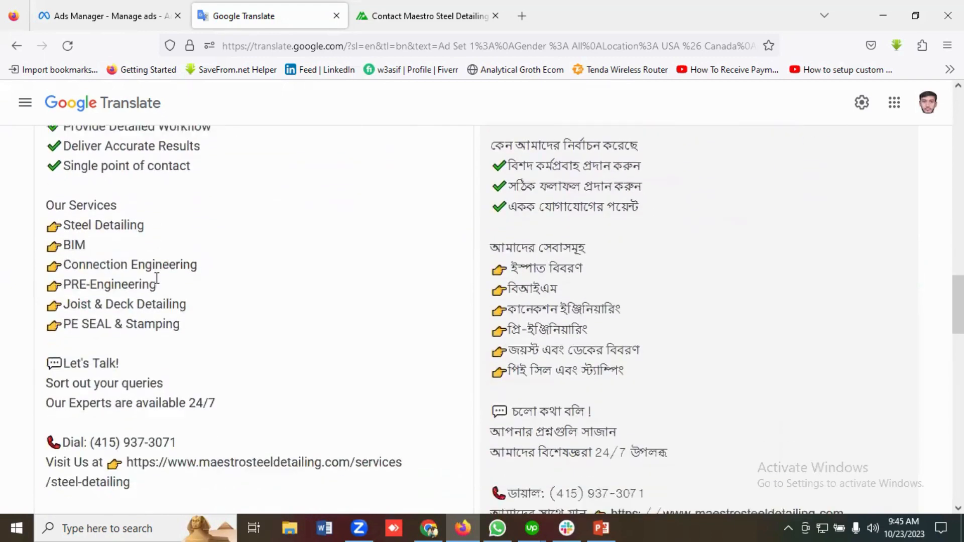
scroll(157, 278, "down", 5)
scroll(157, 278, "up", 6)
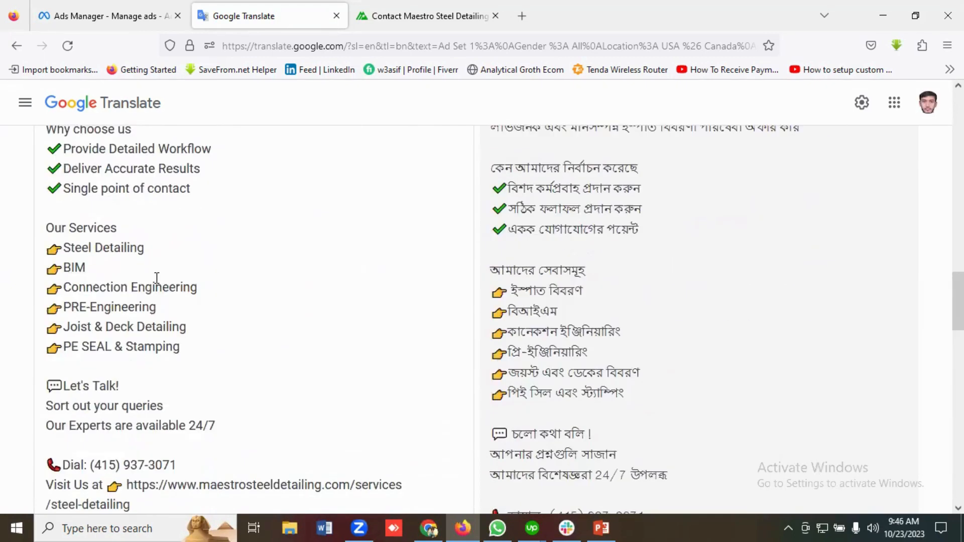
Compare the location targeting of Ad Set 1 with the location targeting of Ad Set 3
scroll(157, 278, "up", 16)
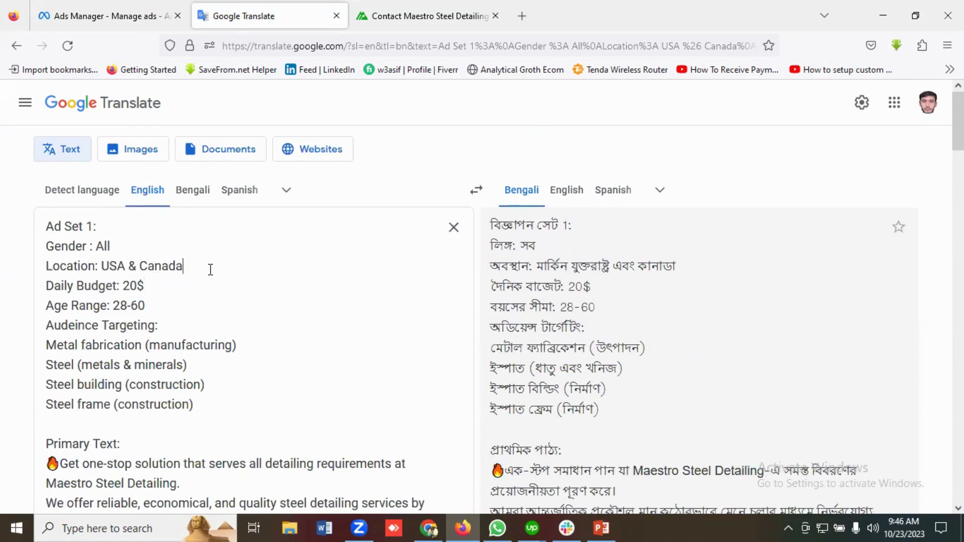
left_click_drag(209, 269, 40, 262)
left_click(109, 274)
scroll(242, 330, "down", 15)
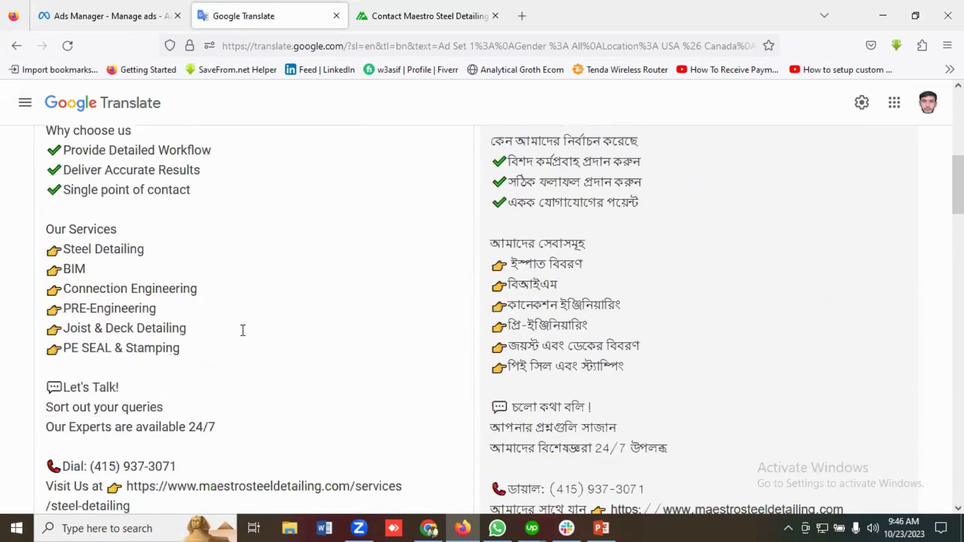
scroll(243, 331, "up", 8)
scroll(243, 330, "down", 10)
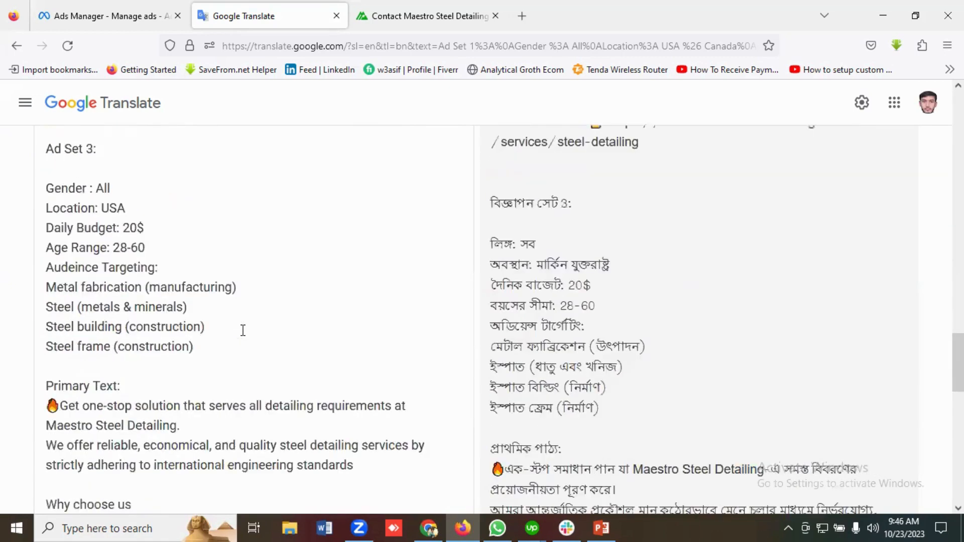
scroll(243, 331, "up", 4)
scroll(243, 331, "down", 1)
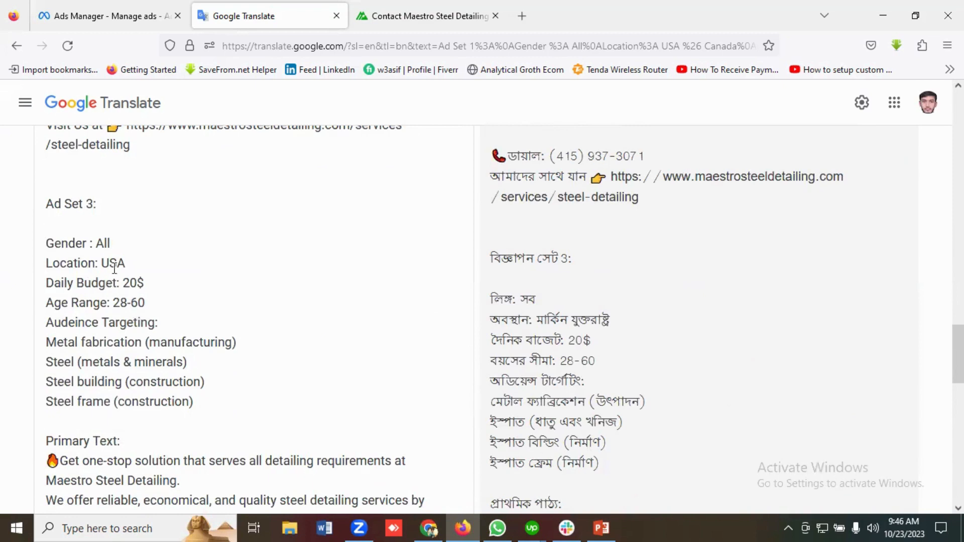
left_click_drag(135, 263, 43, 264)
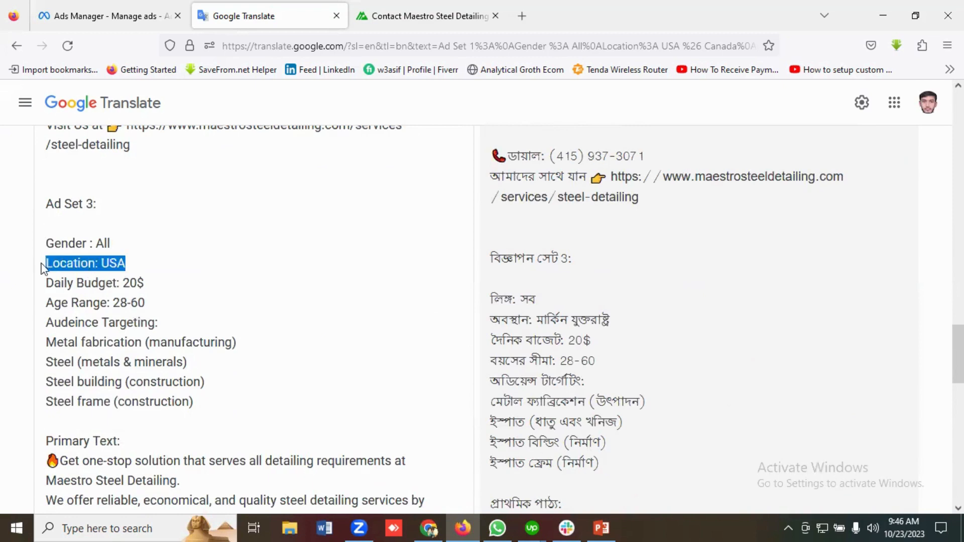
left_click(149, 263)
left_click_drag(131, 264, 44, 264)
left_click_drag(138, 262, 44, 265)
left_click(147, 259)
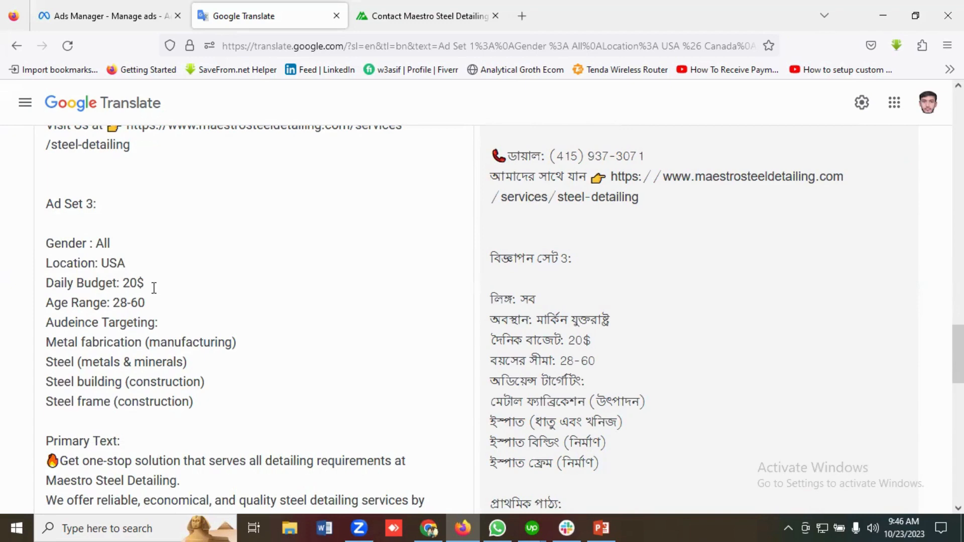
Skim the Ad Set 3 primary text and return to the Ad Set 1 brief at the start of the text
scroll(155, 287, "down", 7)
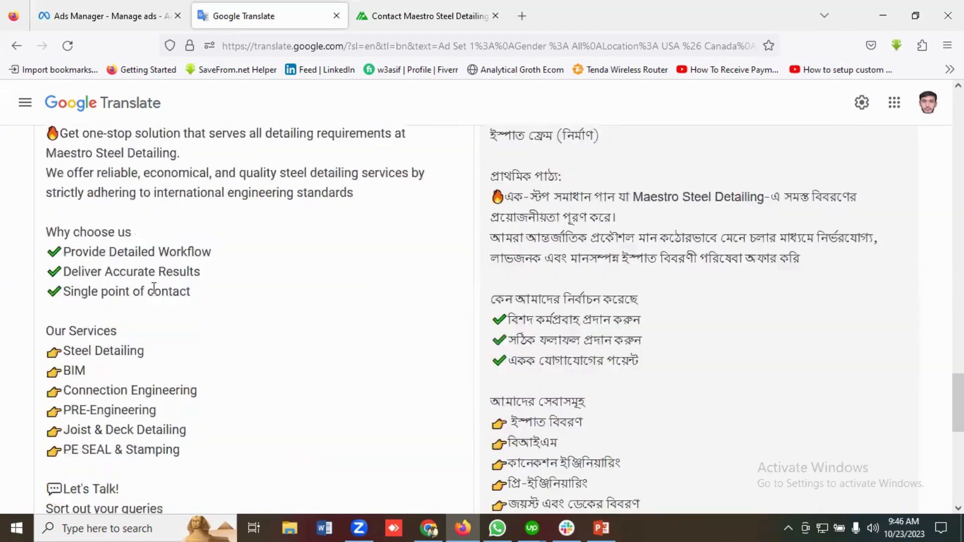
scroll(155, 288, "up", 20)
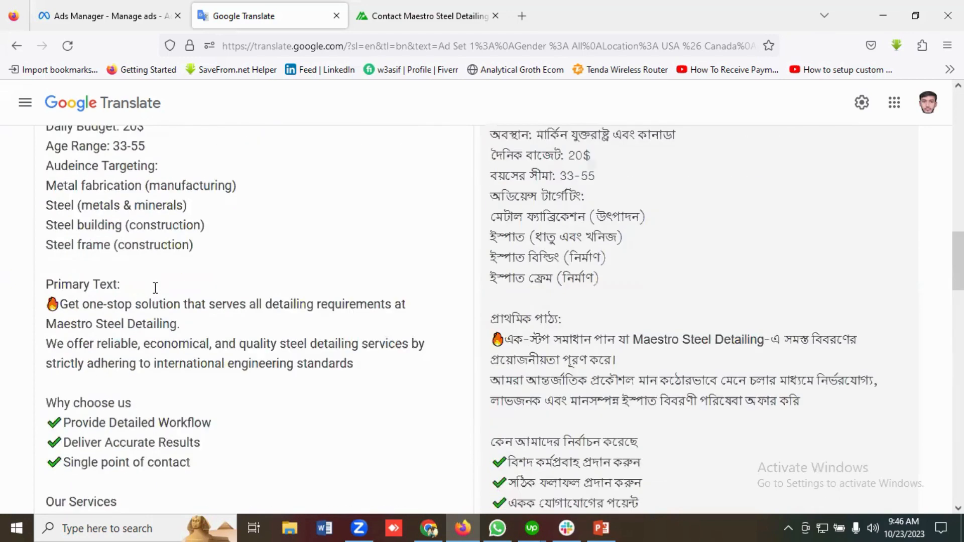
scroll(177, 315, "up", 3)
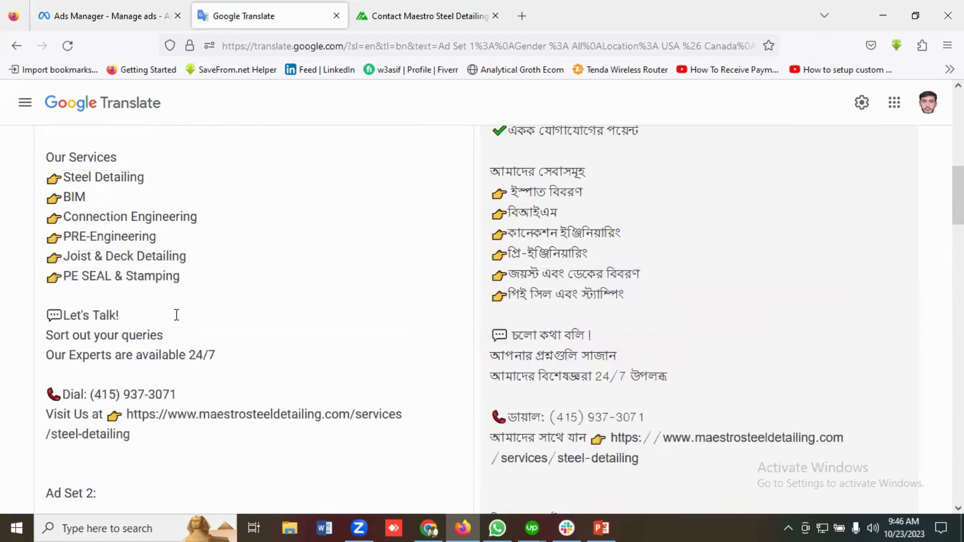
scroll(179, 321, "up", 10)
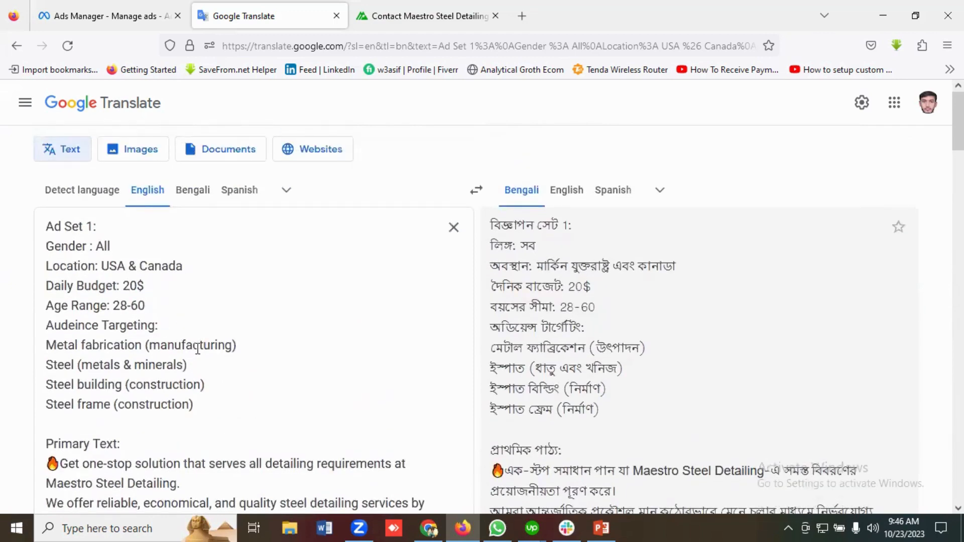
Switch to Meta Ads Manager and create a new campaign with the Leads objective
left_click(104, 14)
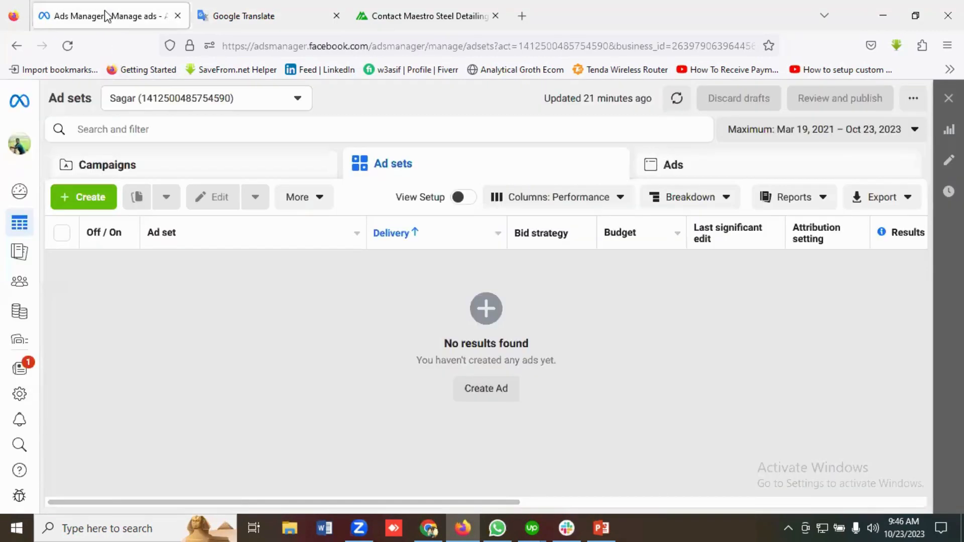
left_click(90, 197)
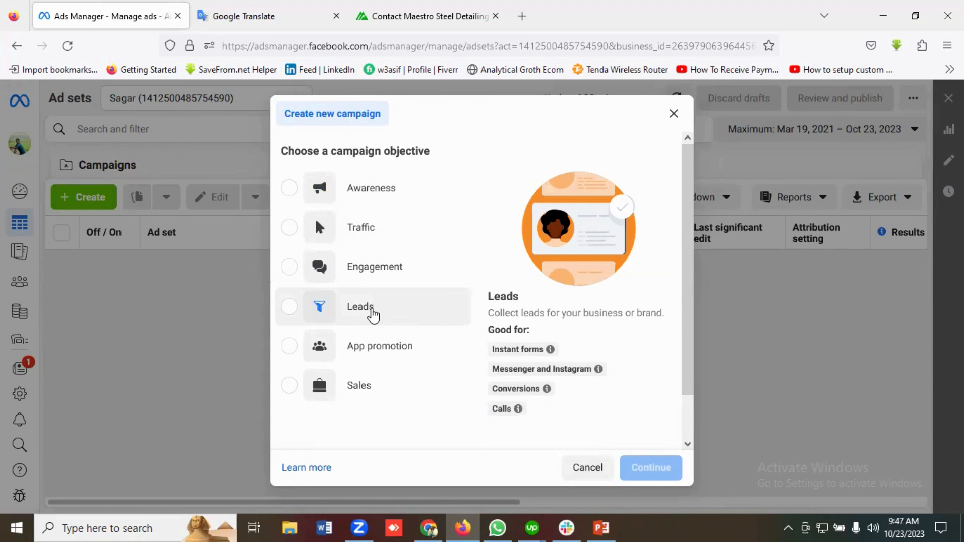
left_click(373, 314)
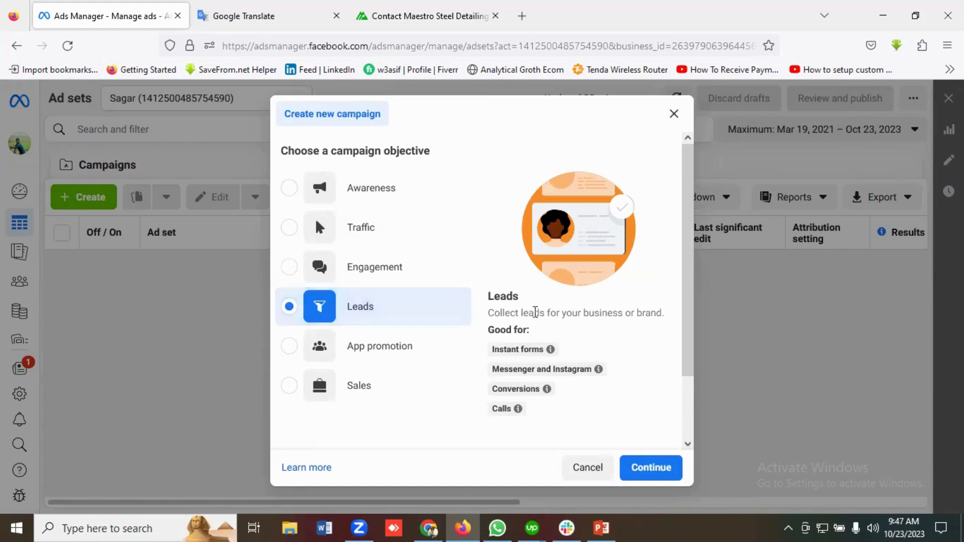
left_click(662, 471)
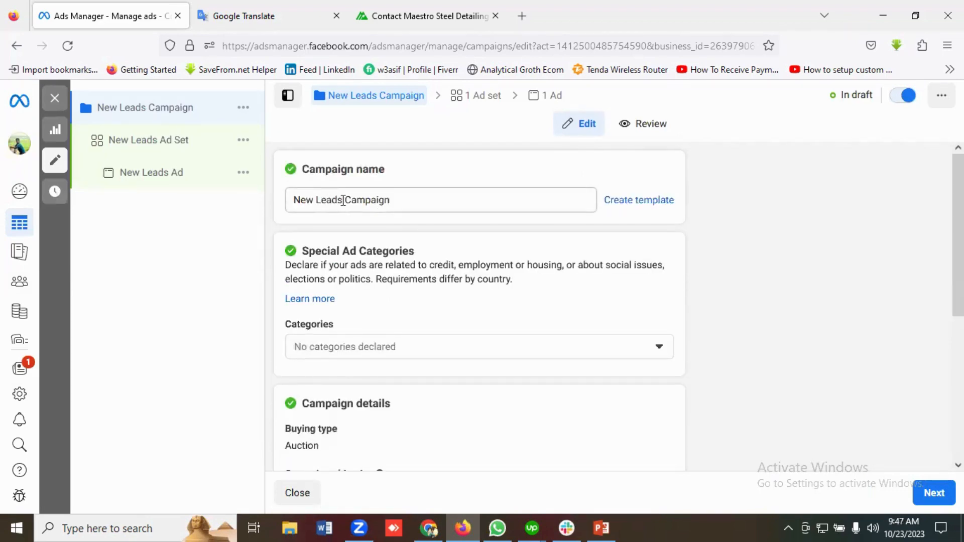
Rename the campaign as "Website Leads Campaign | Maestro Steel Detailing"
left_click(314, 200)
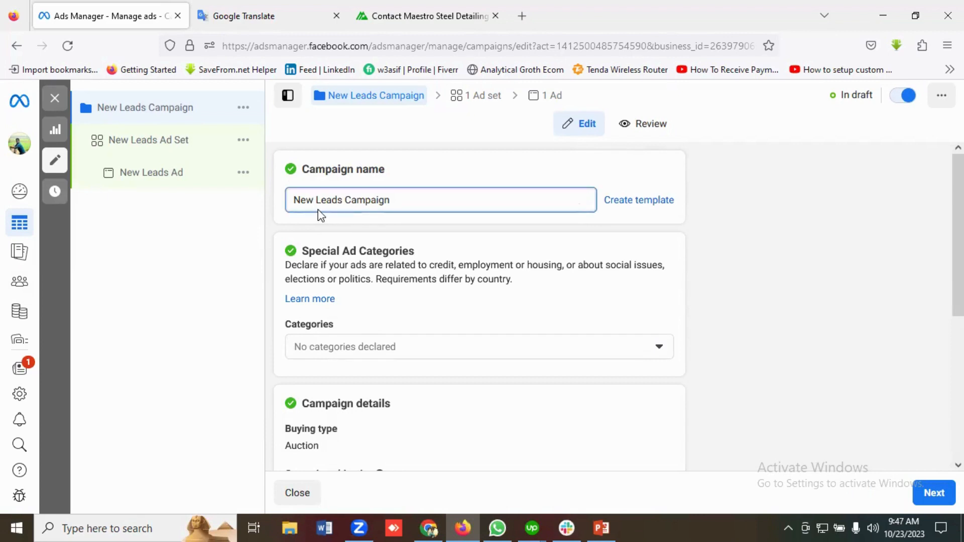
key("BackSpace")
key("BackSpace")
key("BackSpace")
type("Website")
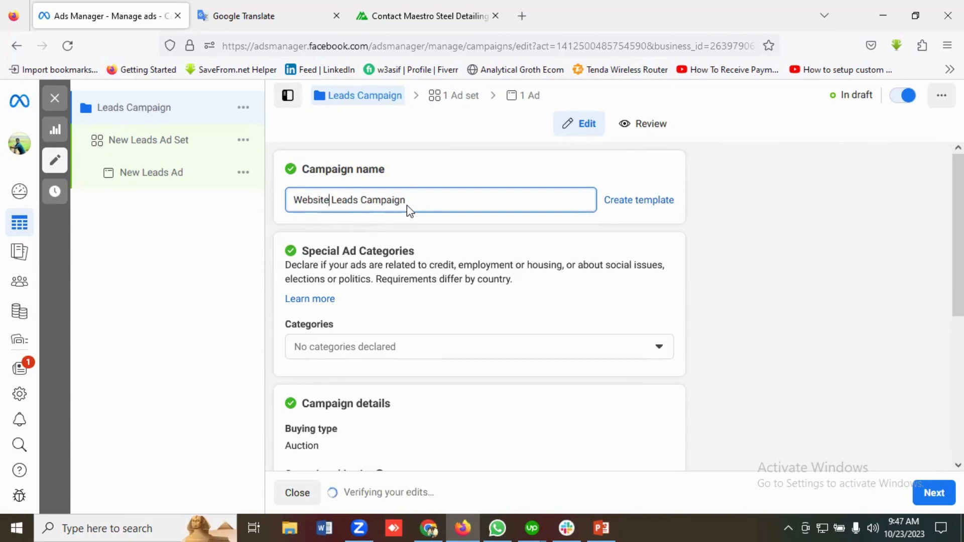
type(" Leads Campaign | ")
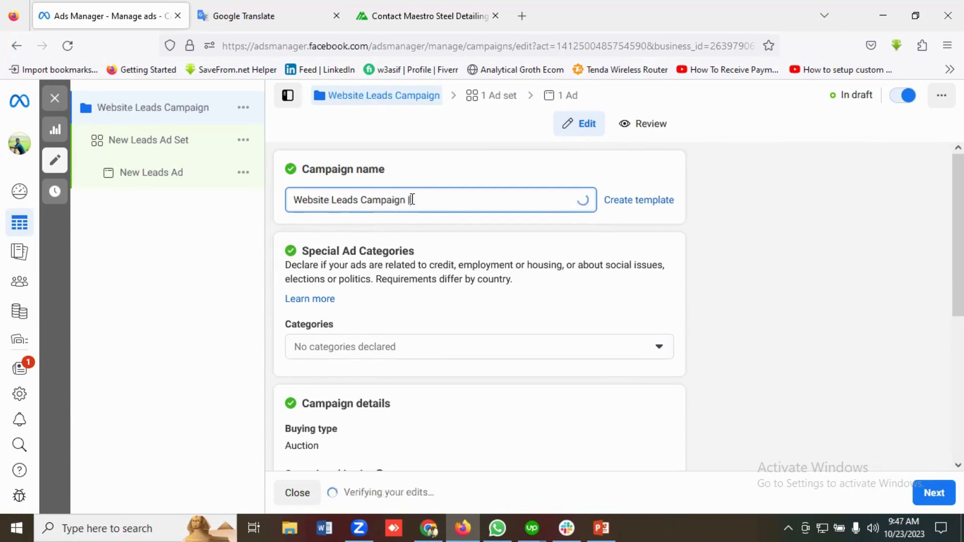
type("M")
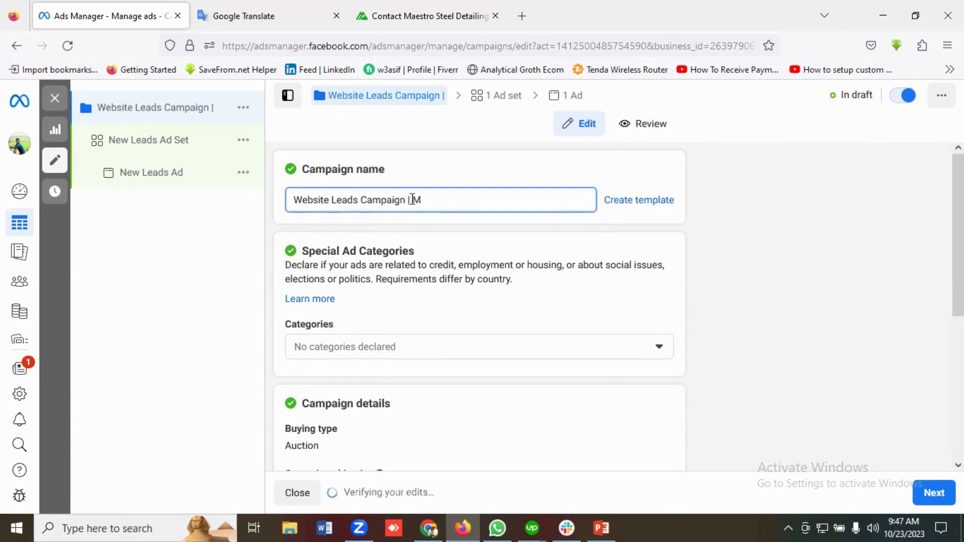
type("aestro Steel")
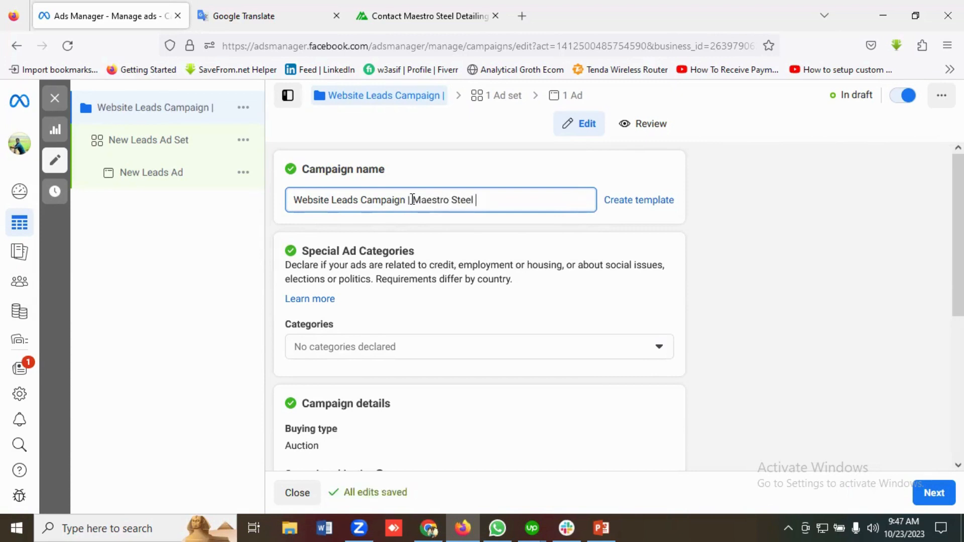
type(" Deta")
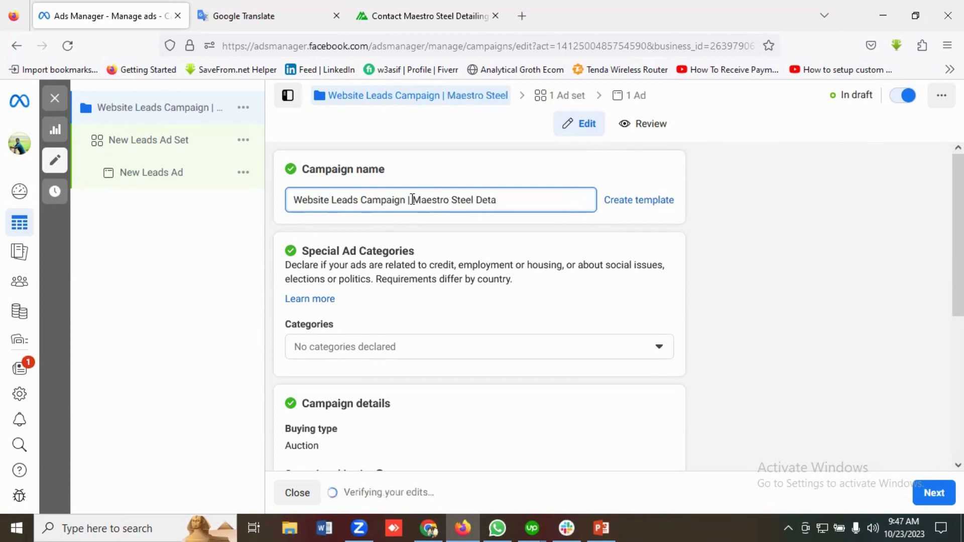
type("iling")
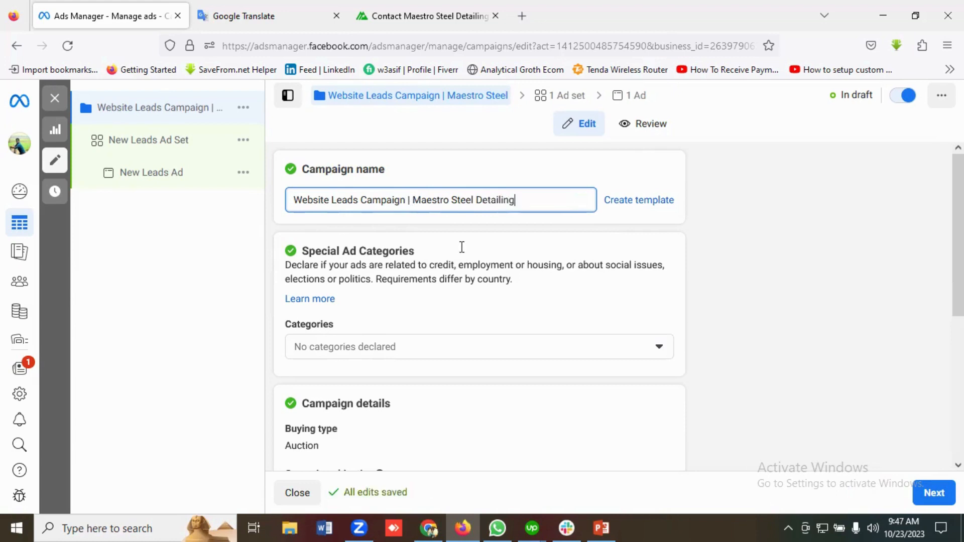
Check the campaign details, A/B test and Advantage campaign budget settings, and continue to the ad set settings
scroll(484, 241, "down", 1)
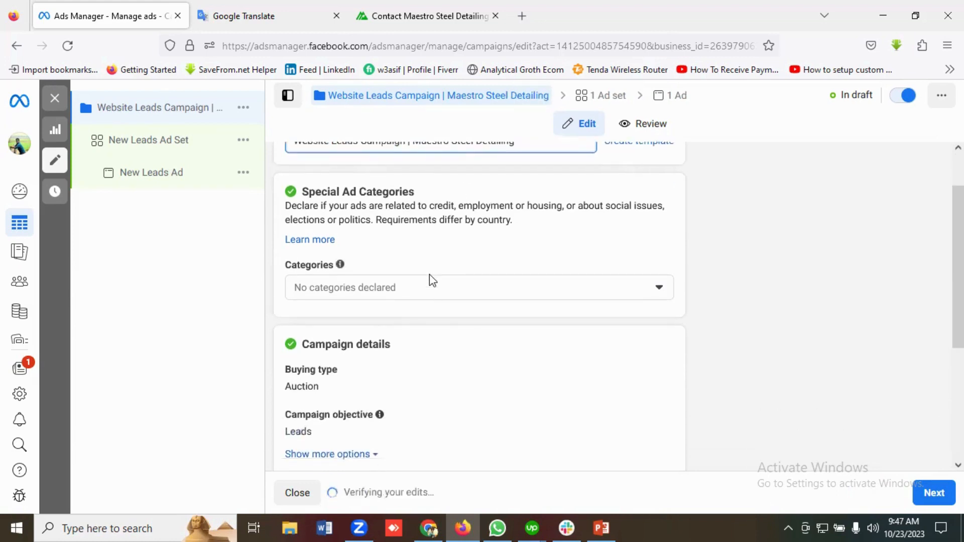
scroll(443, 297, "down", 2)
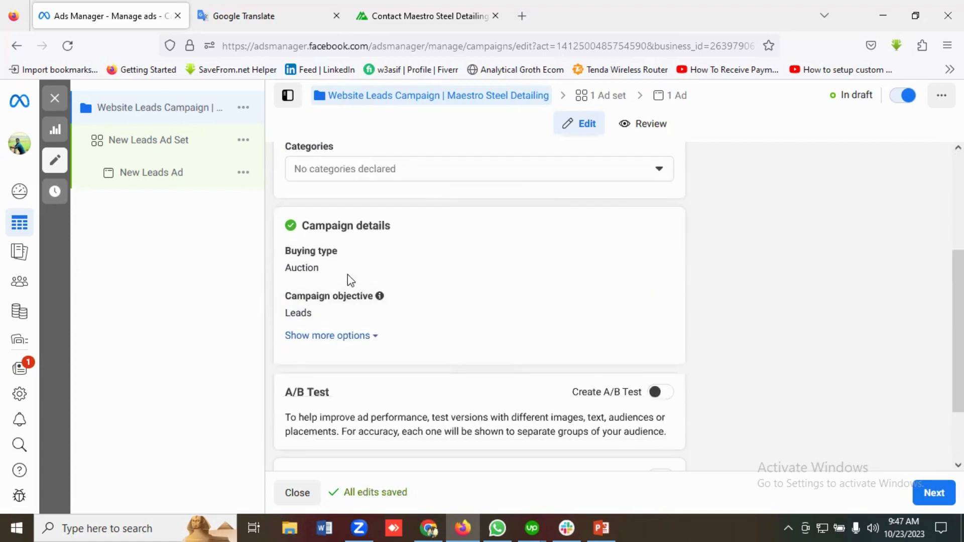
scroll(409, 271, "down", 2)
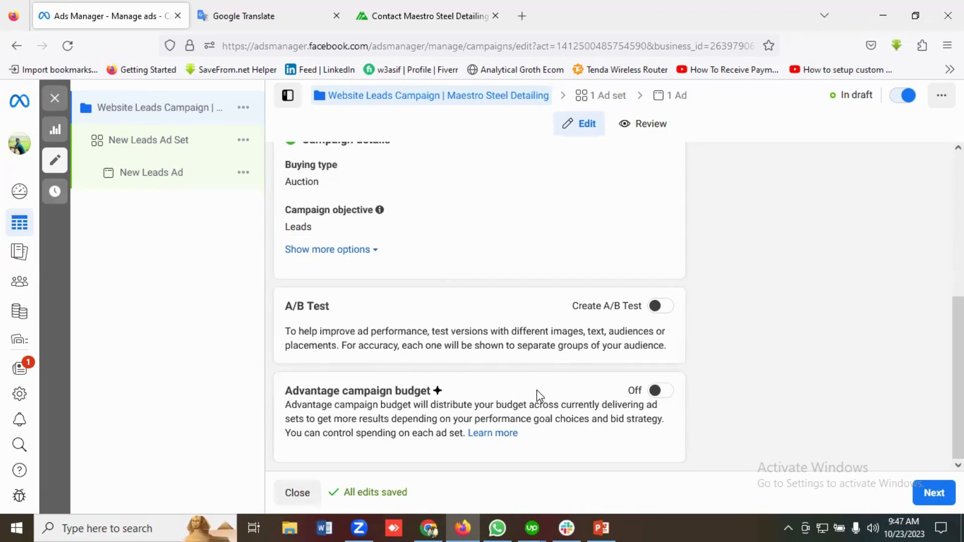
left_click(933, 493)
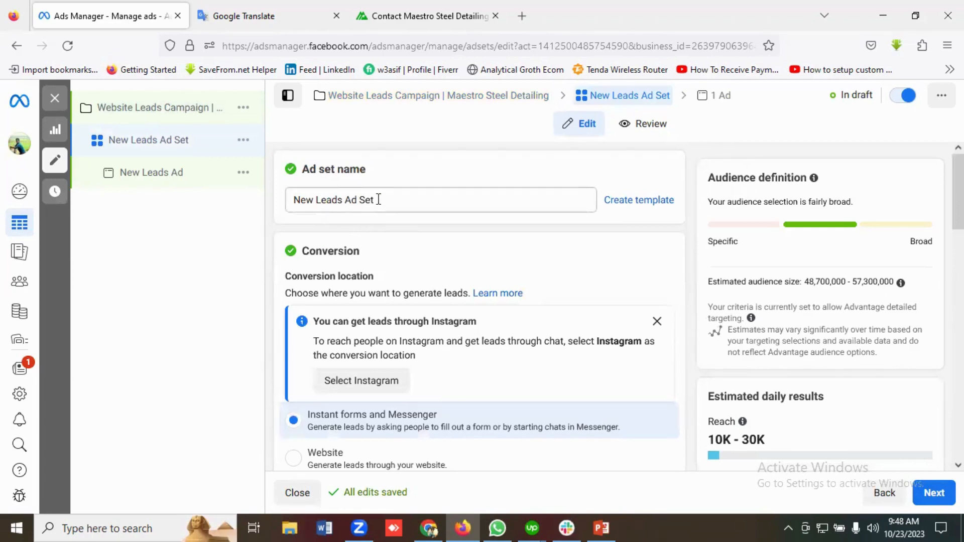
Replace the default ad set name with "Ad Set 1 |"
left_click_drag(394, 202, 285, 199)
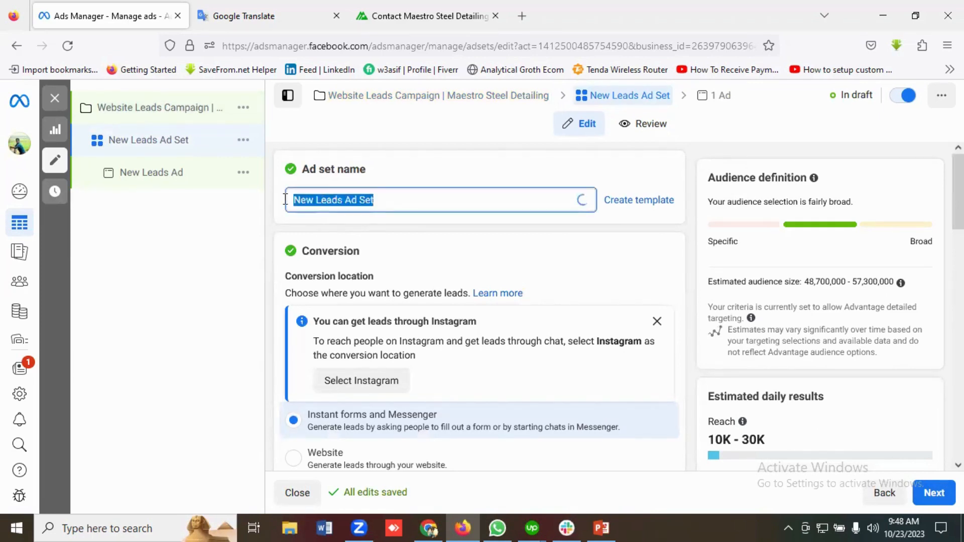
key("BackSpace")
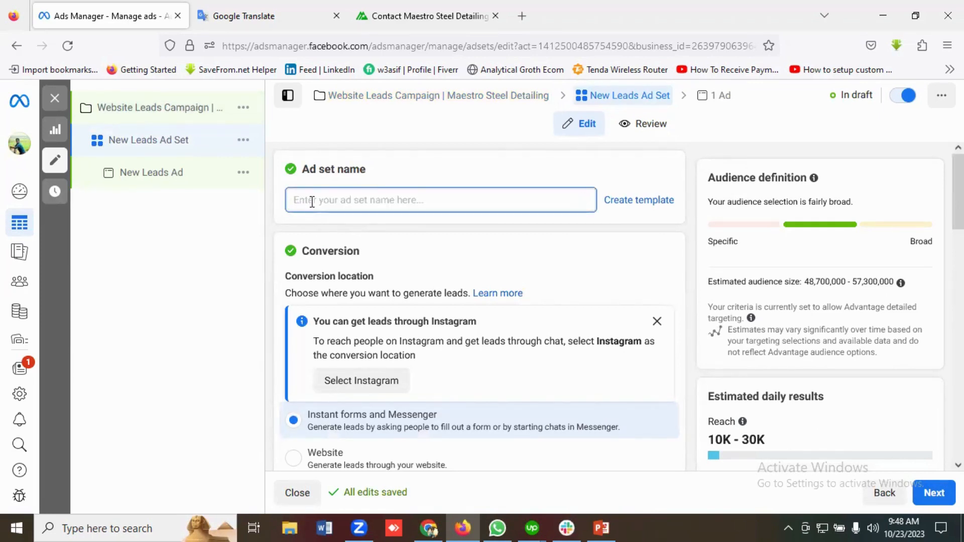
key("Tab")
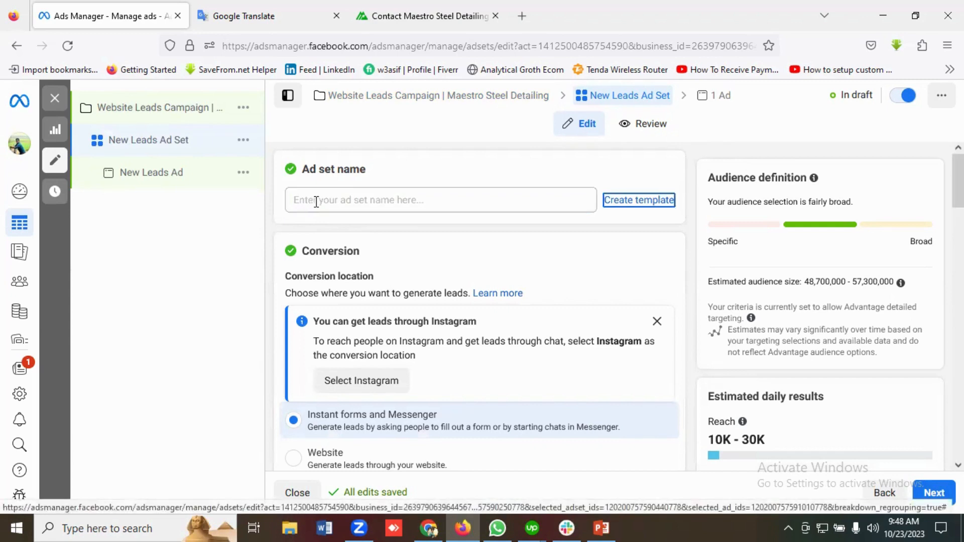
left_click(317, 202)
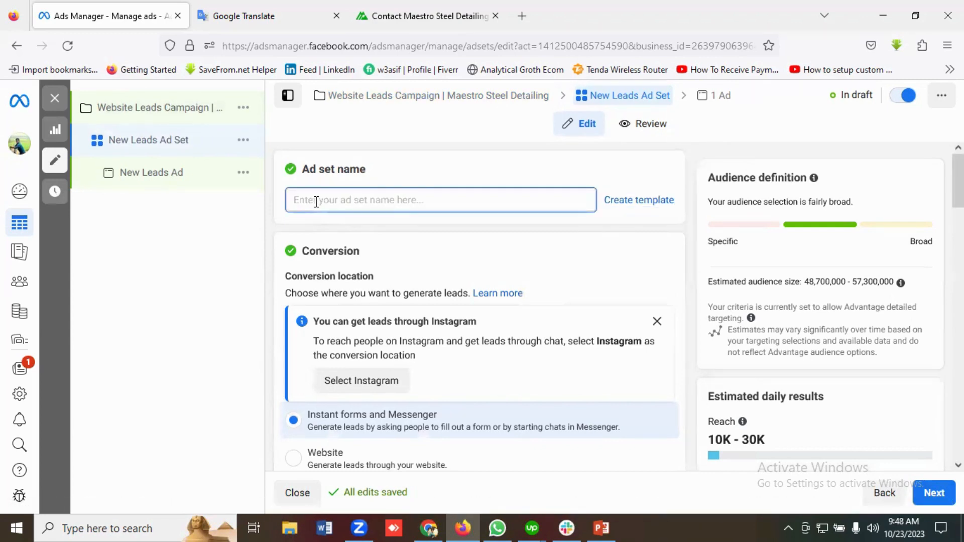
type("Ad Set")
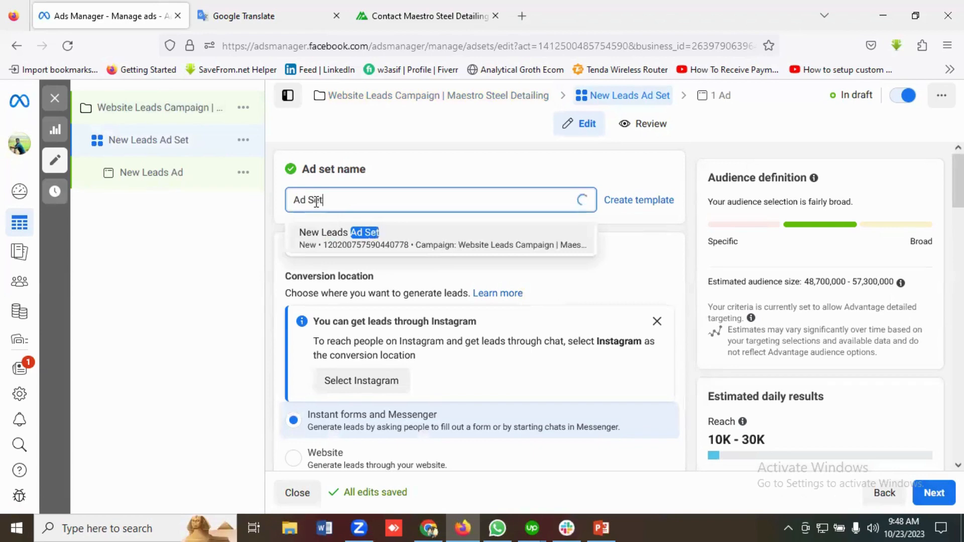
type(" 1")
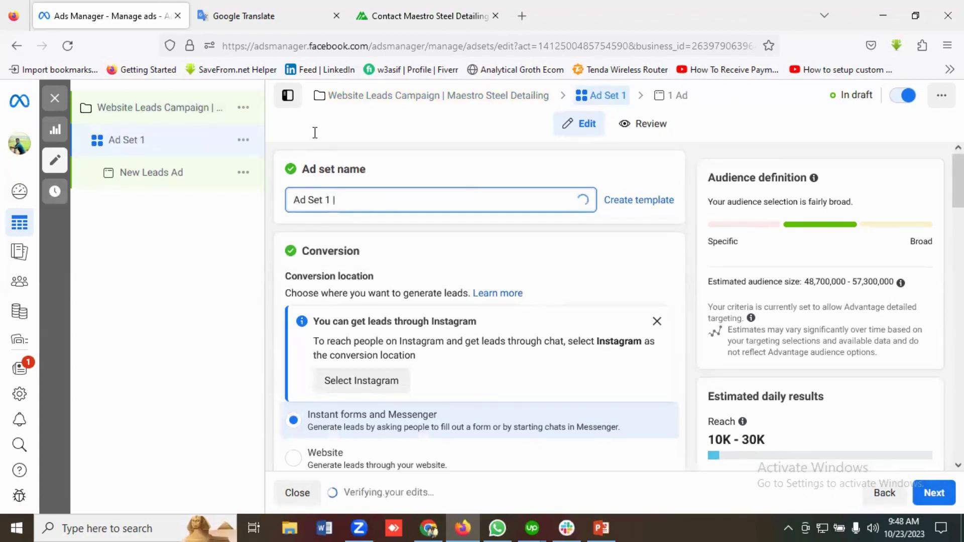
Copy the location "USA & Canada" from the Ad Set 1 brief and append it with a trailing "|" to the ad set name
key("ctrl+Tab")
left_click_drag(189, 269, 104, 268)
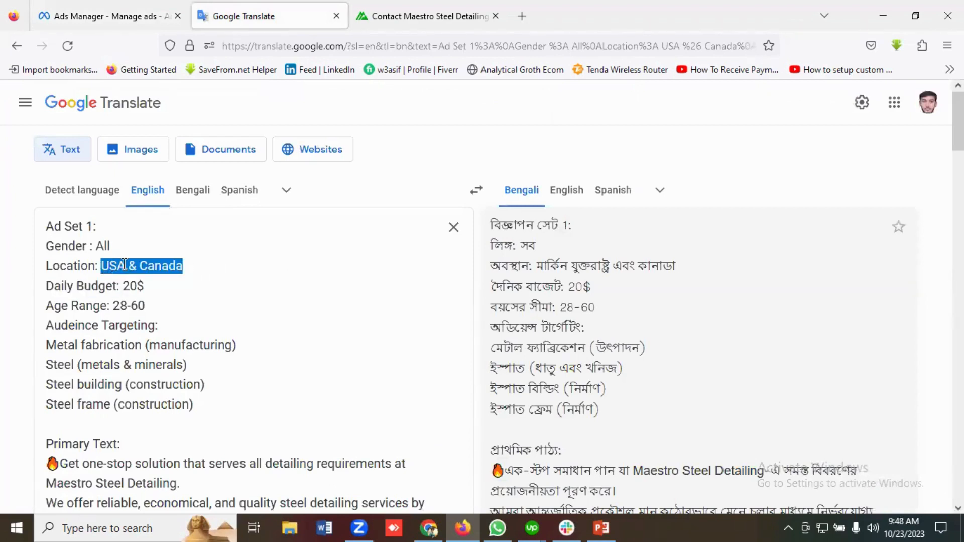
right_click(124, 267)
left_click(163, 355)
left_click(128, 13)
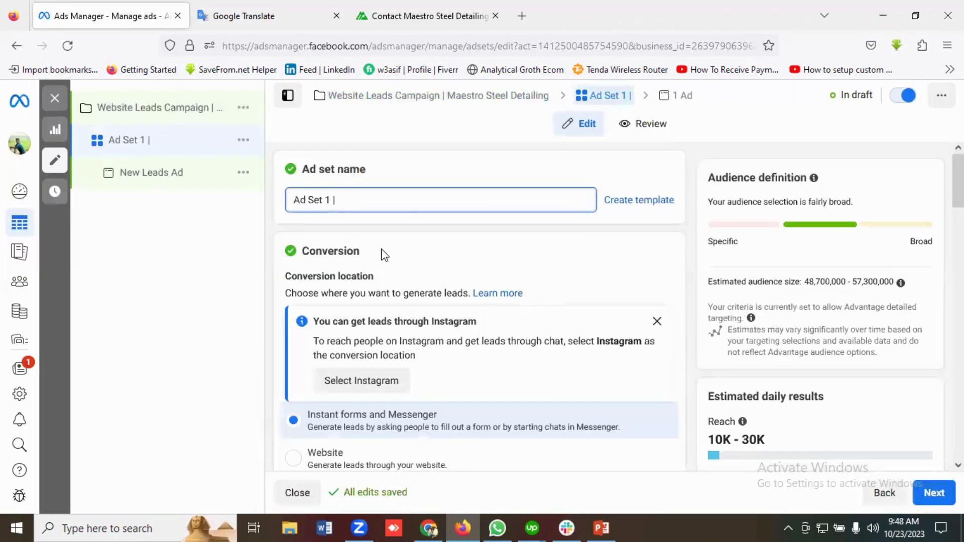
key("ctrl+v")
type("|")
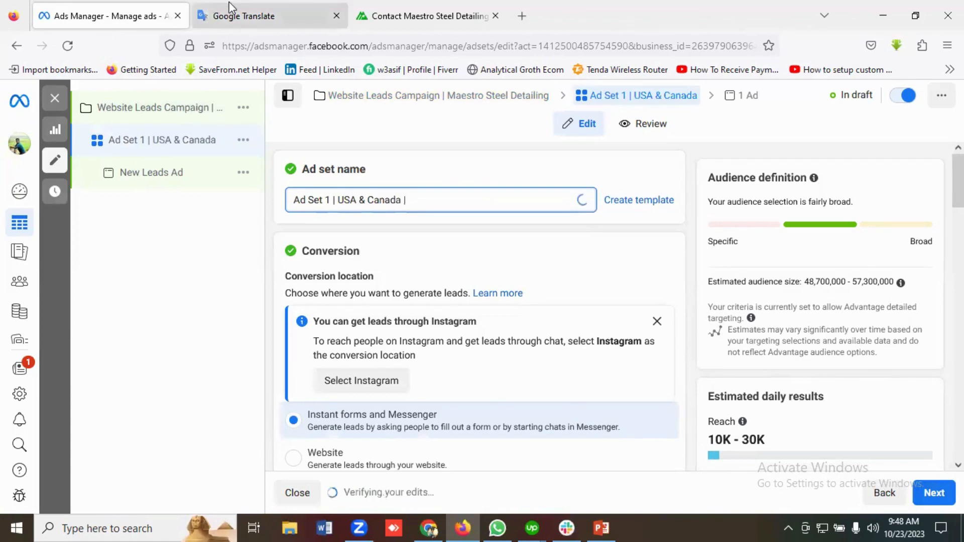
Check the brief's gender and daily budget, and append "Men & Women | 20$ |" to the ad set name
left_click(285, 22)
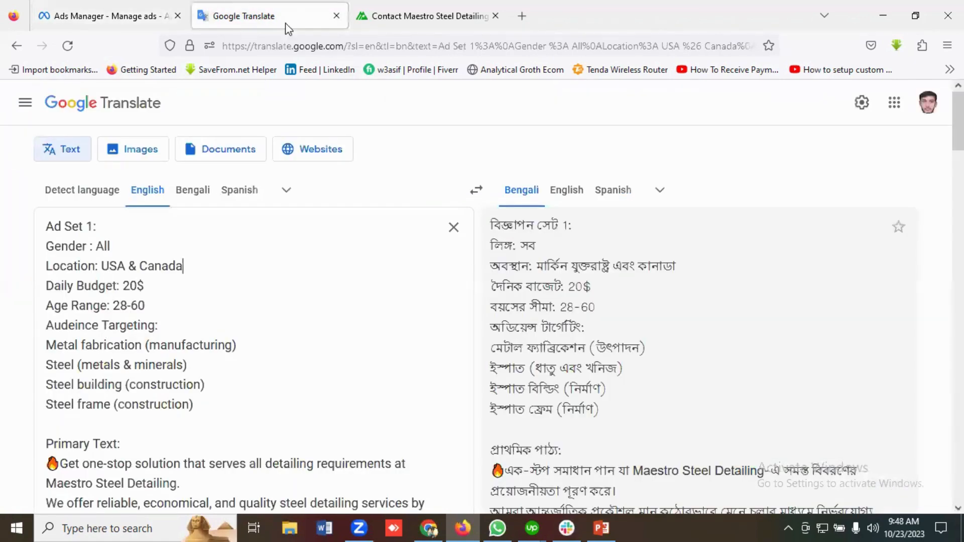
left_click(102, 15)
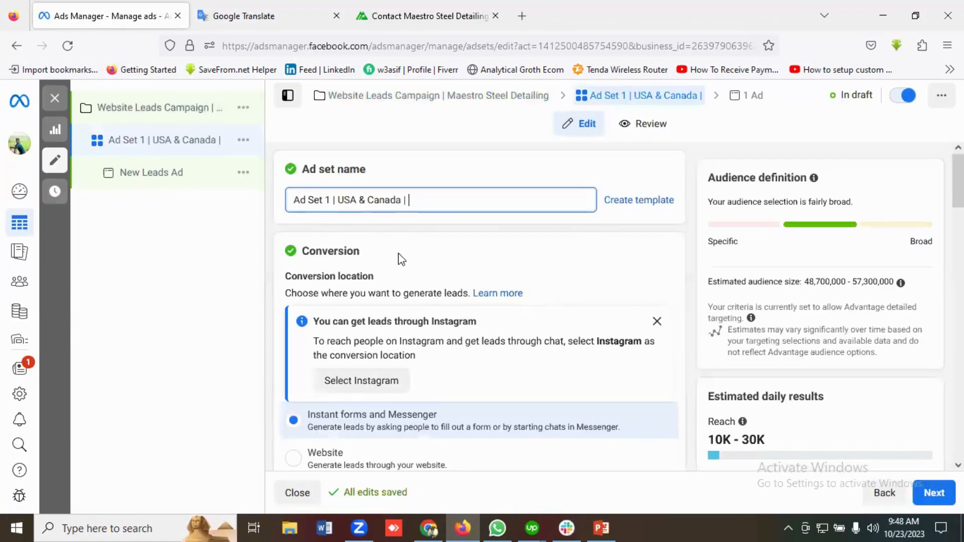
type("Men & Women | 20$ |")
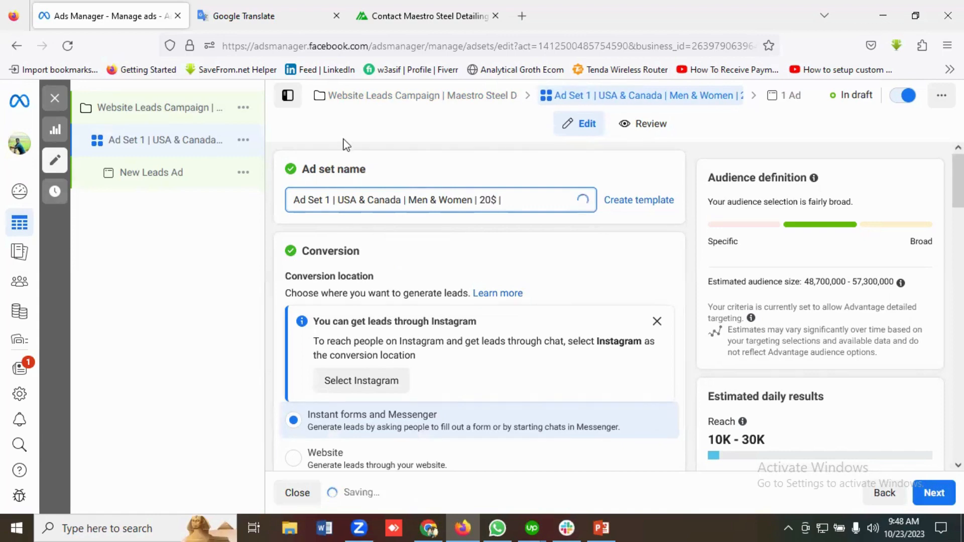
Copy the age range "28-60" from the brief and add it to the end of the ad set name
key("ctrl+Tab")
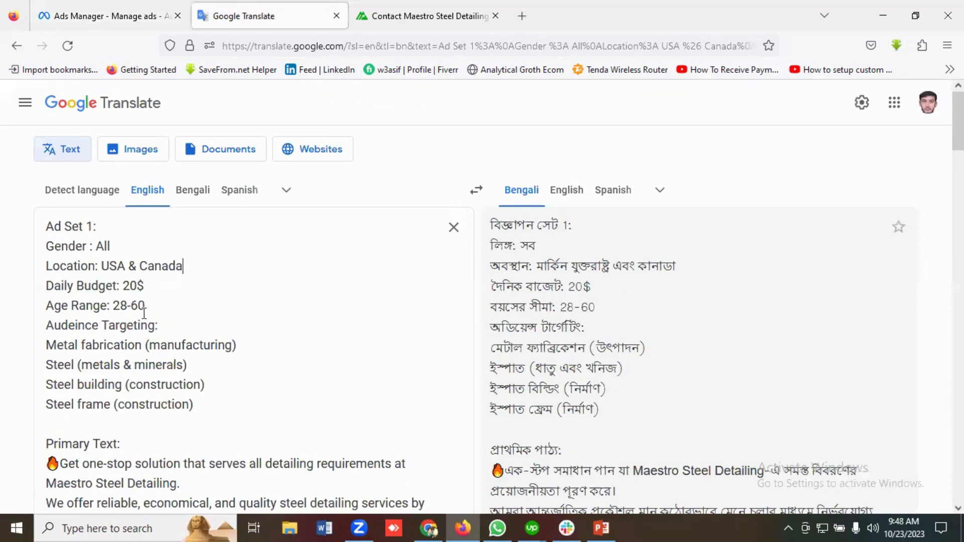
left_click_drag(145, 306, 115, 307)
right_click(116, 306)
left_click(150, 124)
left_click(126, 21)
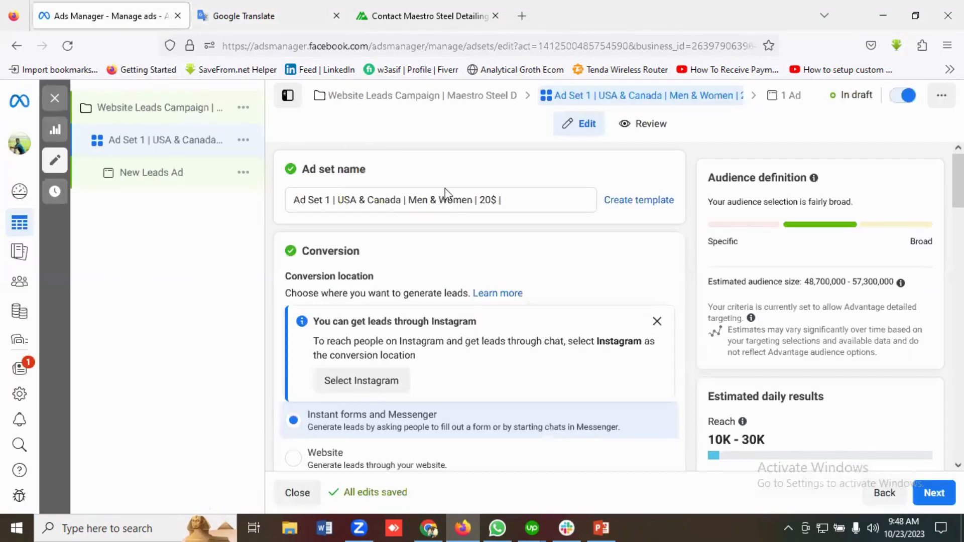
left_click(521, 200)
key("ctrl+v")
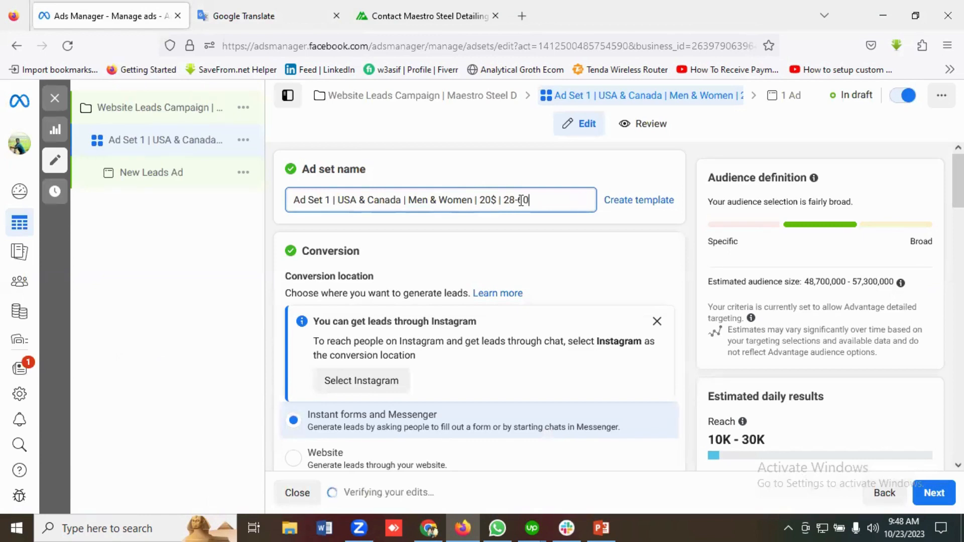
Set the ad set's conversion location to Website
scroll(452, 231, "down", 2)
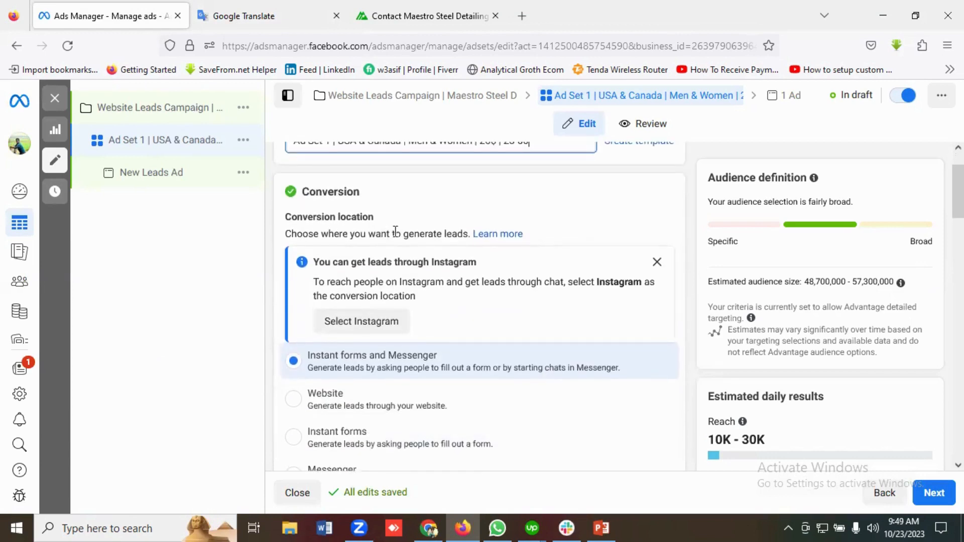
scroll(442, 278, "down", 4)
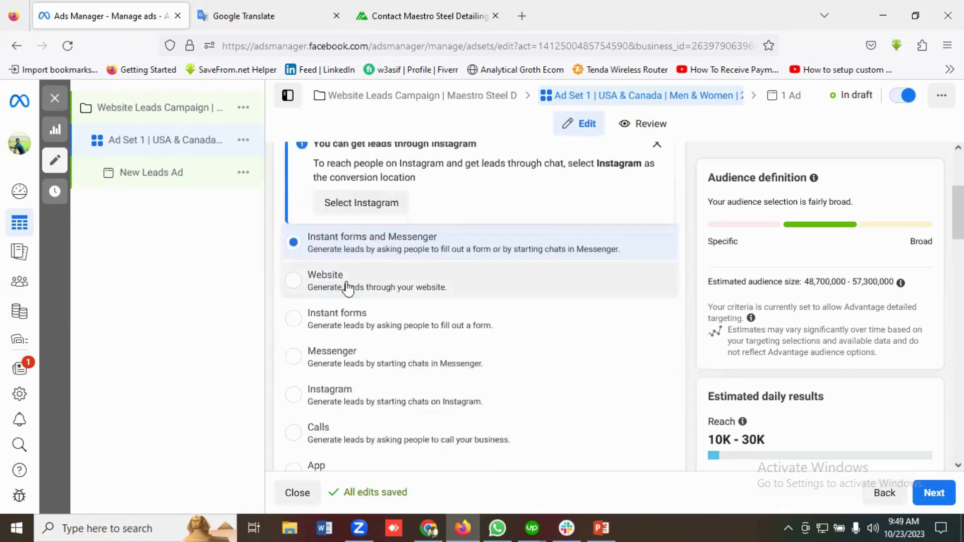
left_click(297, 287)
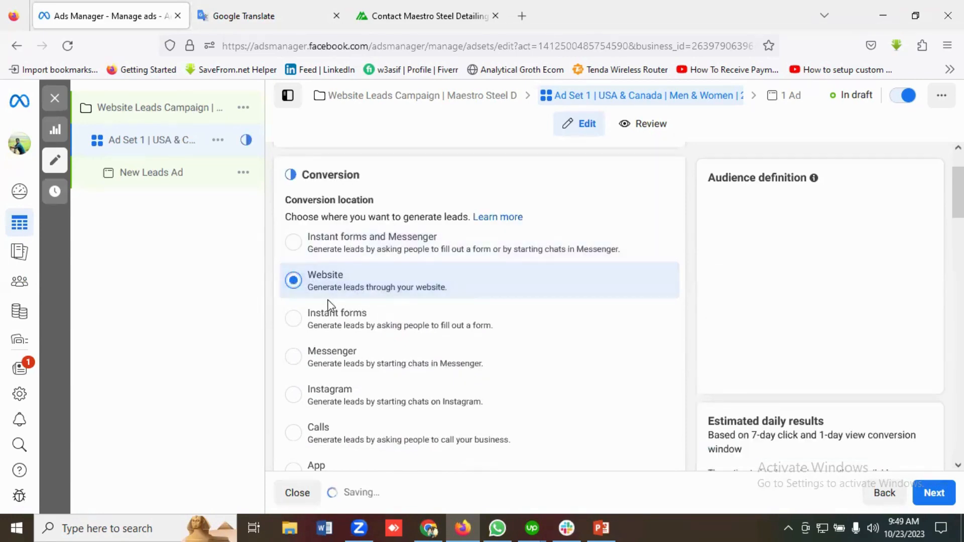
Review the performance goal and pixel, and choose Lead as the conversion event
scroll(420, 296, "down", 2)
scroll(421, 296, "down", 4)
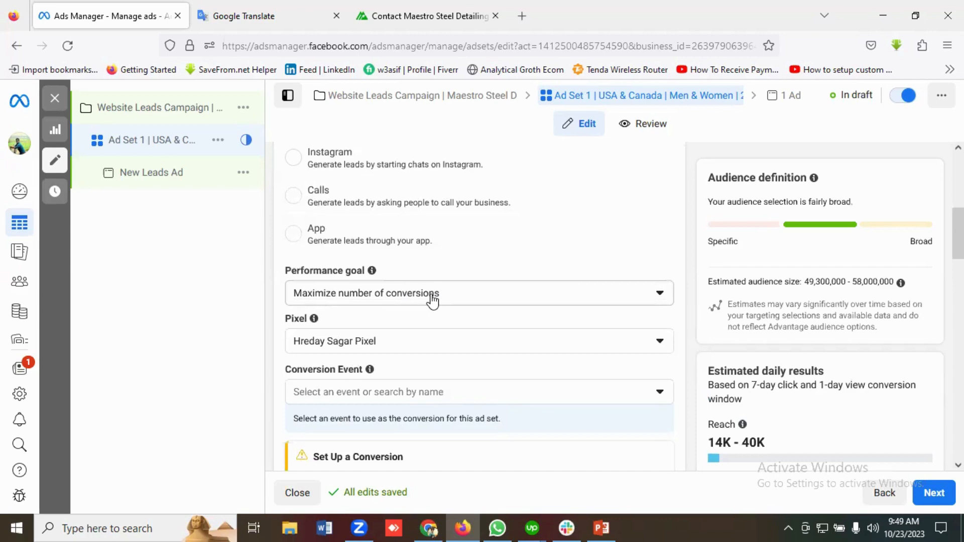
scroll(432, 300, "down", 1)
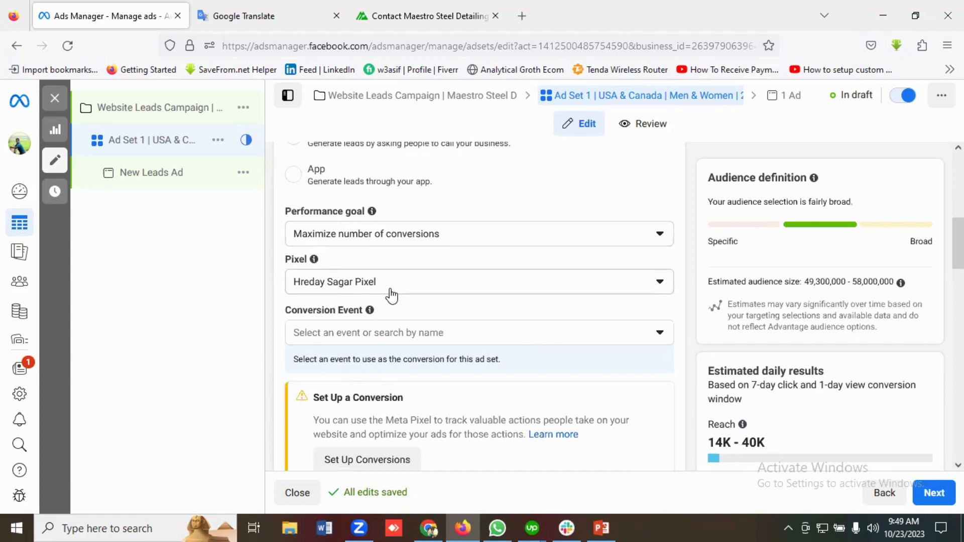
scroll(392, 294, "down", 1)
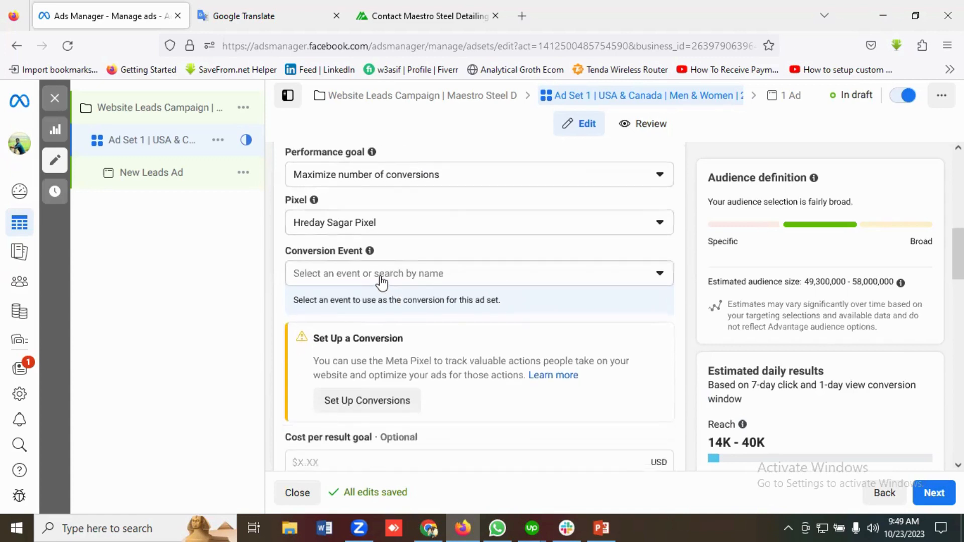
left_click(381, 280)
scroll(378, 400, "down", 2)
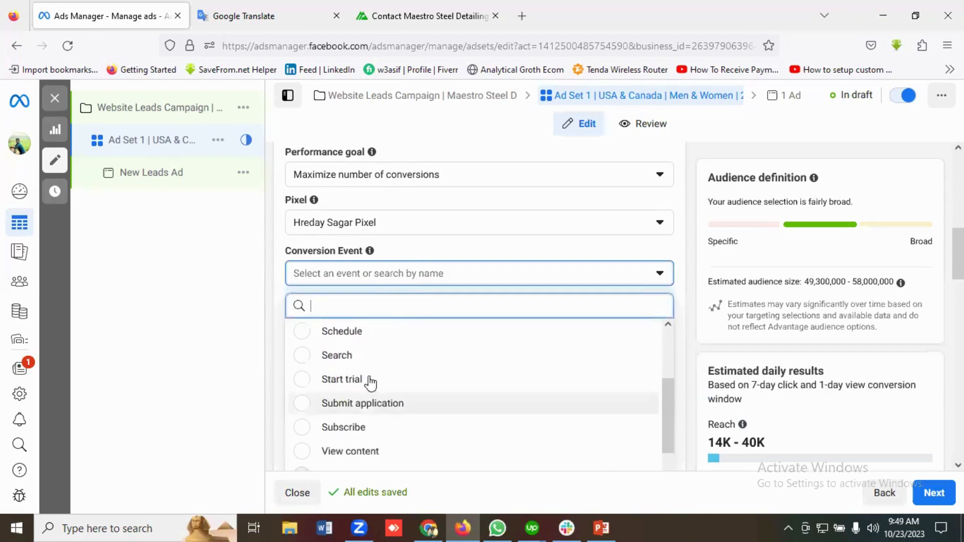
scroll(346, 364, "up", 1)
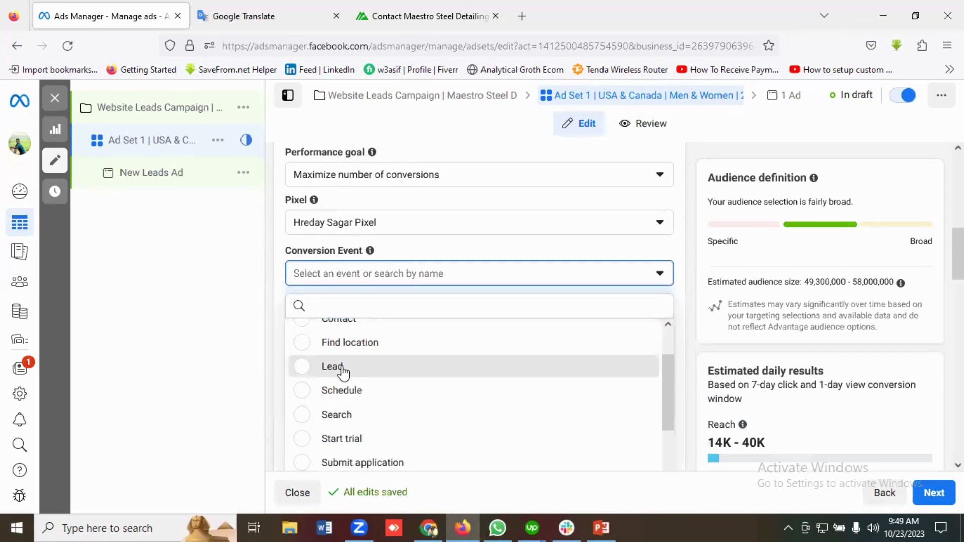
left_click(333, 367)
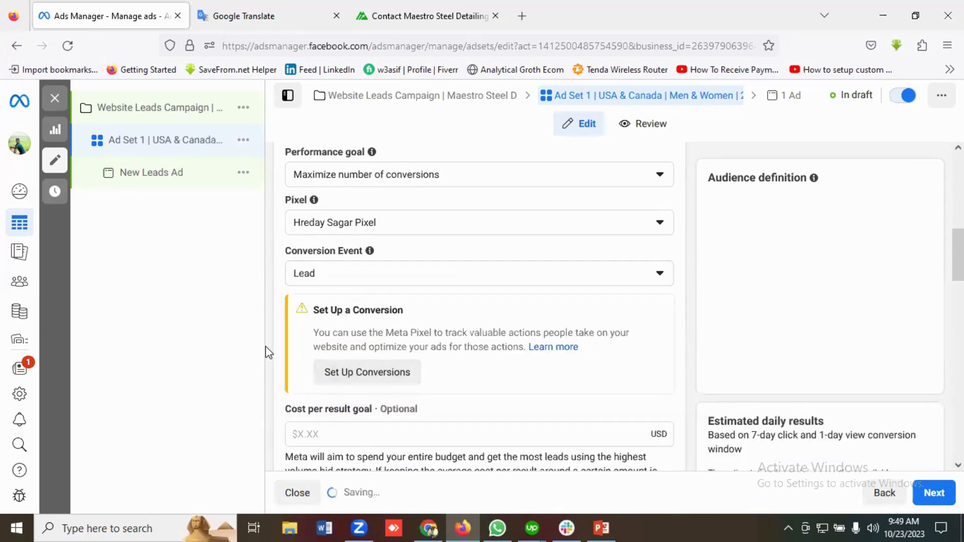
Examine the cost per result goal, dynamic creative and daily budget settings, comparing the budget with the Ad Set 1 brief
scroll(402, 364, "down", 2)
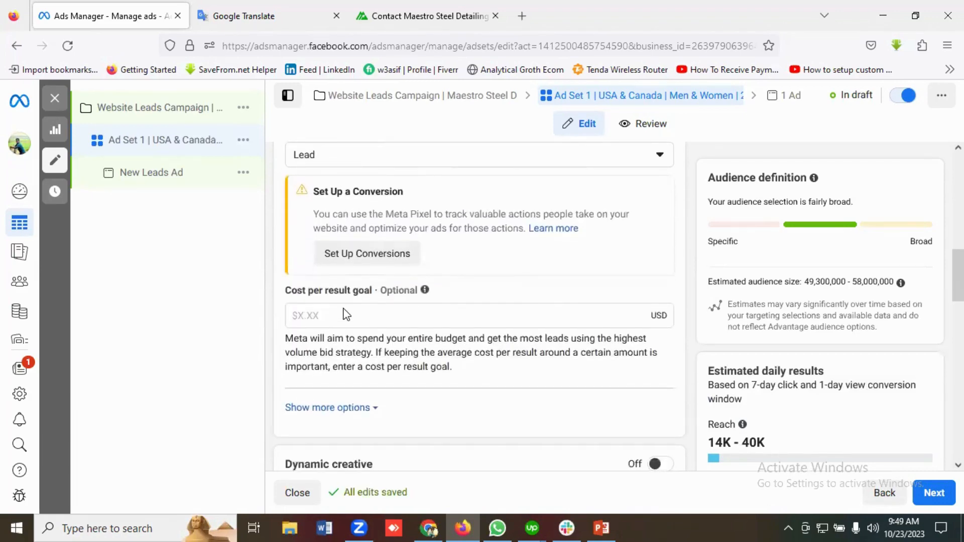
scroll(375, 315, "down", 3)
scroll(389, 325, "up", 1)
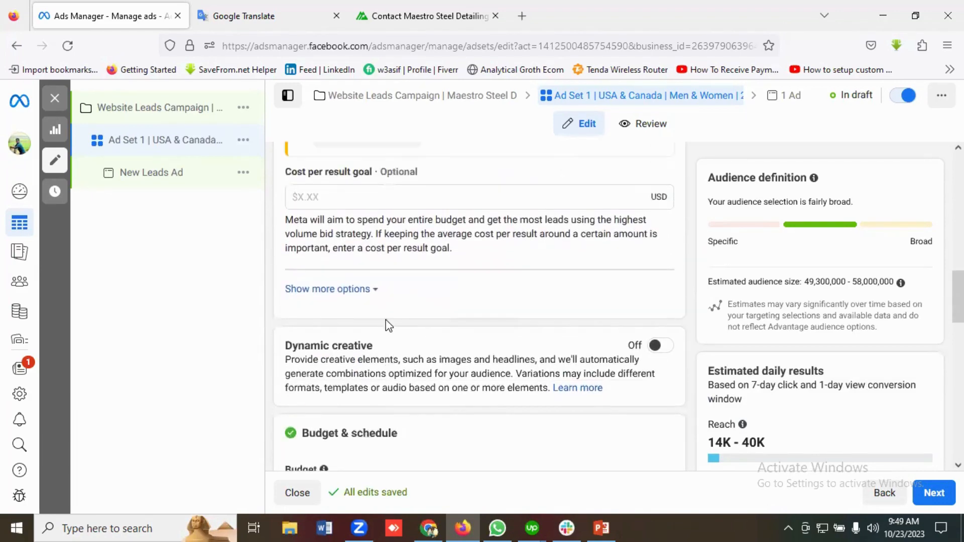
scroll(389, 326, "down", 2)
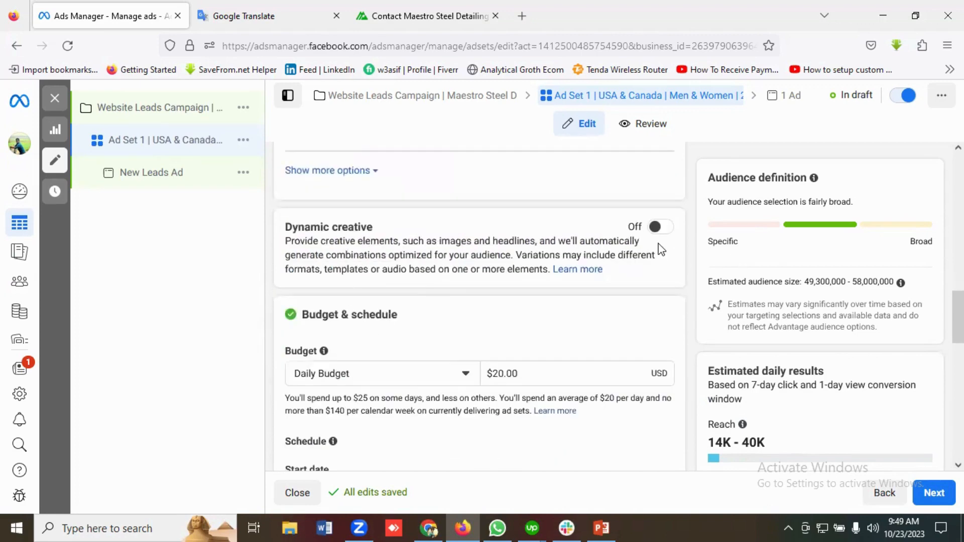
scroll(468, 296, "down", 1)
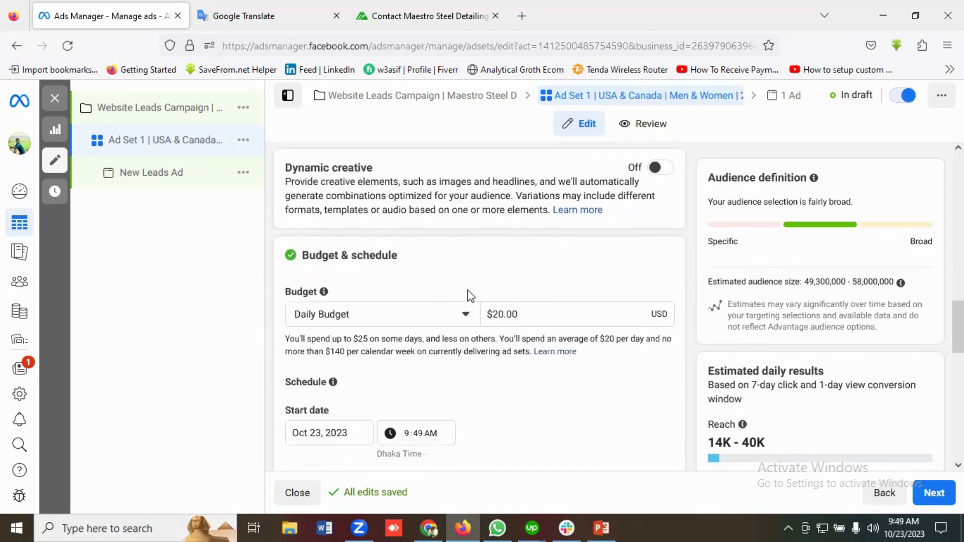
scroll(415, 254, "down", 1)
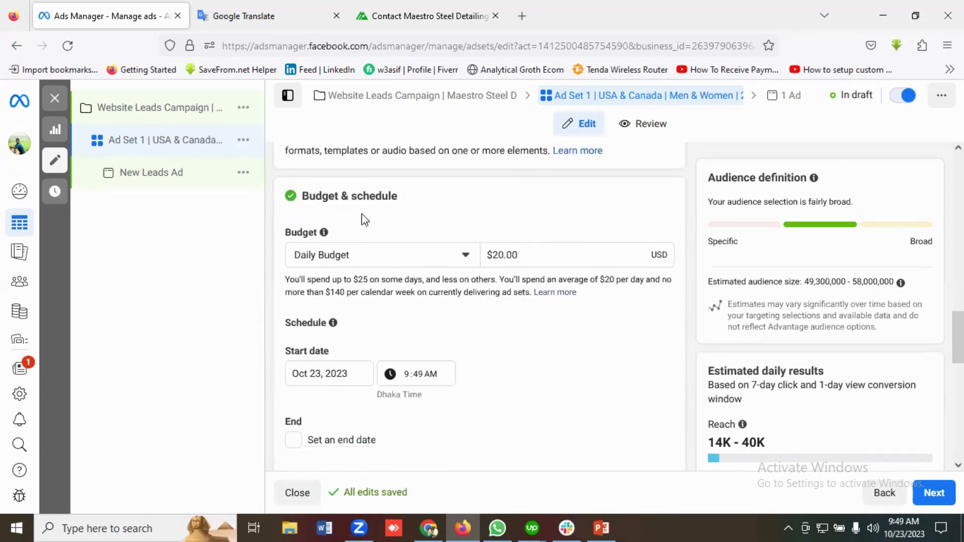
key("ctrl+Tab")
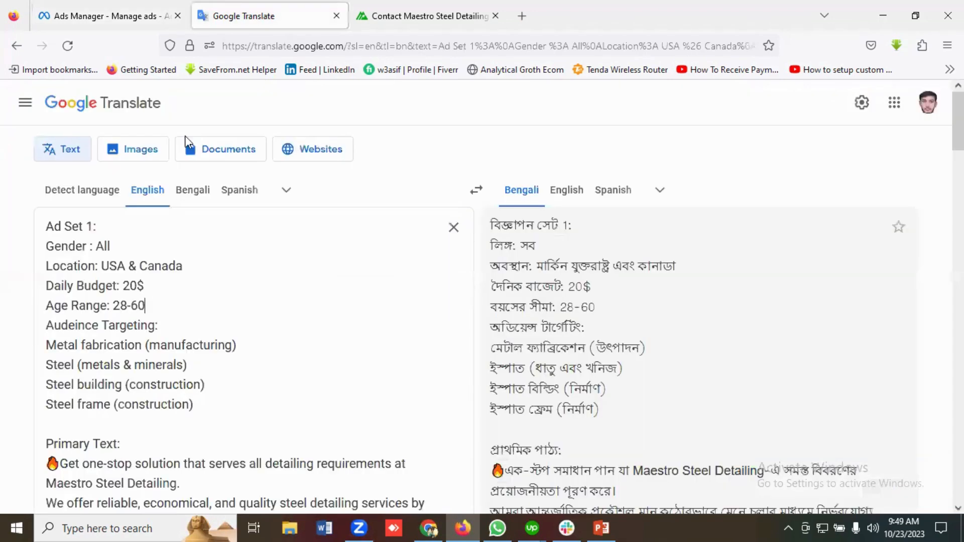
left_click(92, 4)
scroll(497, 281, "down", 1)
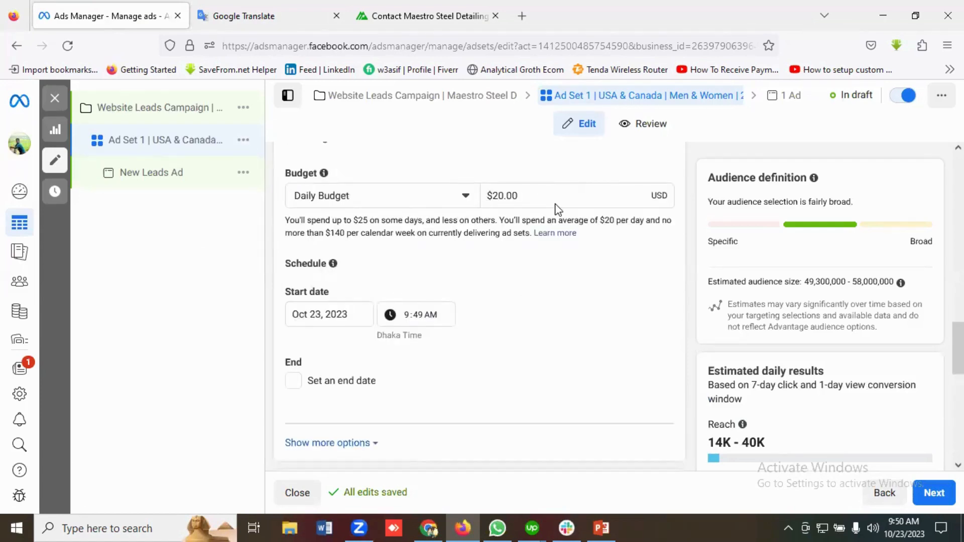
Enable an end date in the ad set's schedule and set it to November 23, 2023
scroll(557, 209, "down", 1)
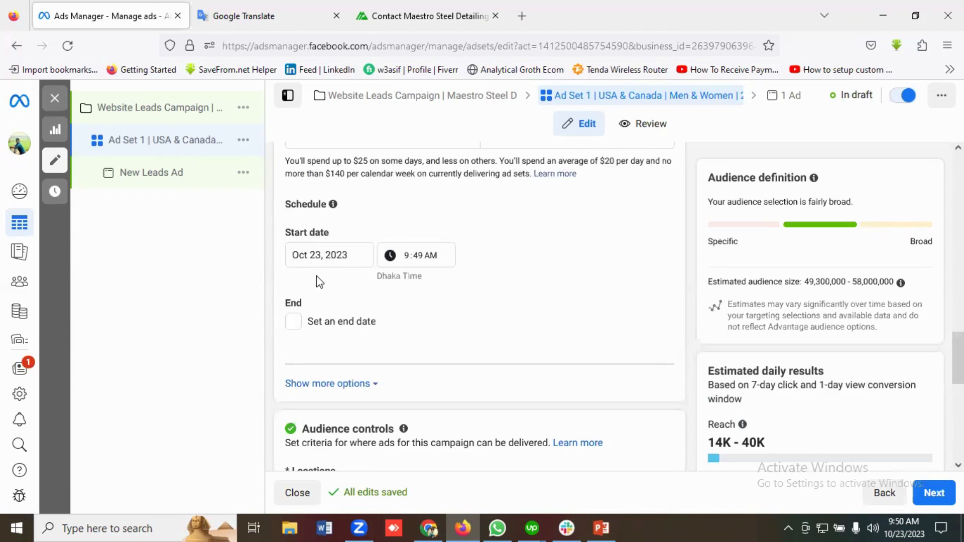
left_click(294, 321)
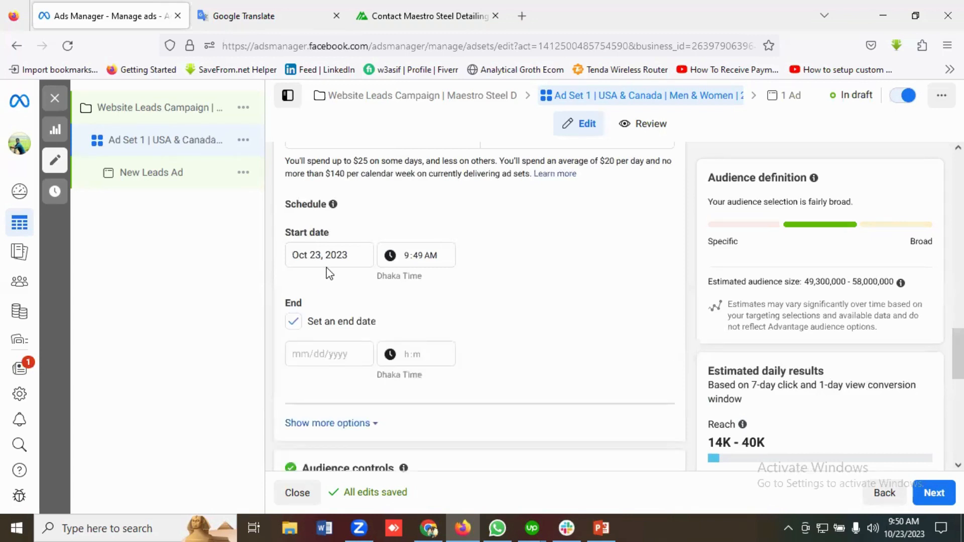
left_click(332, 353)
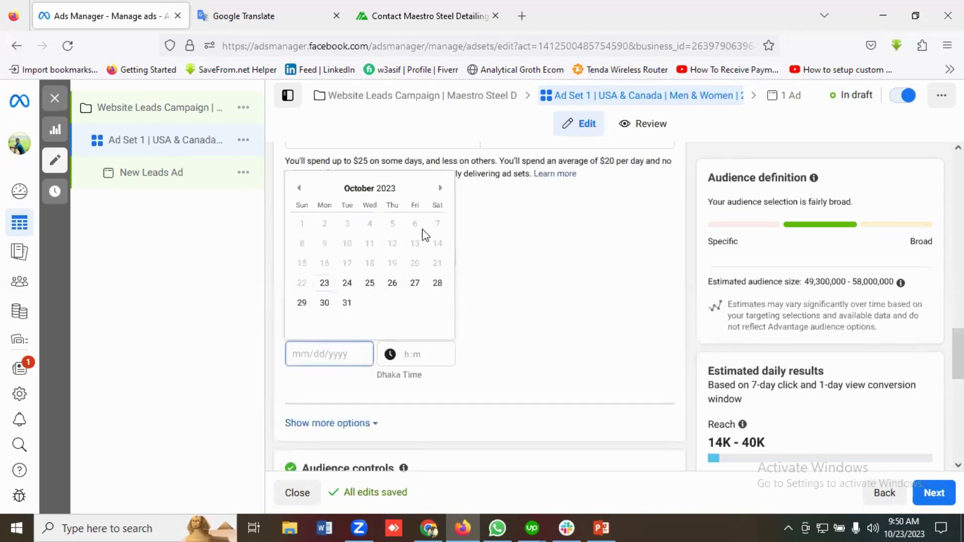
left_click(440, 188)
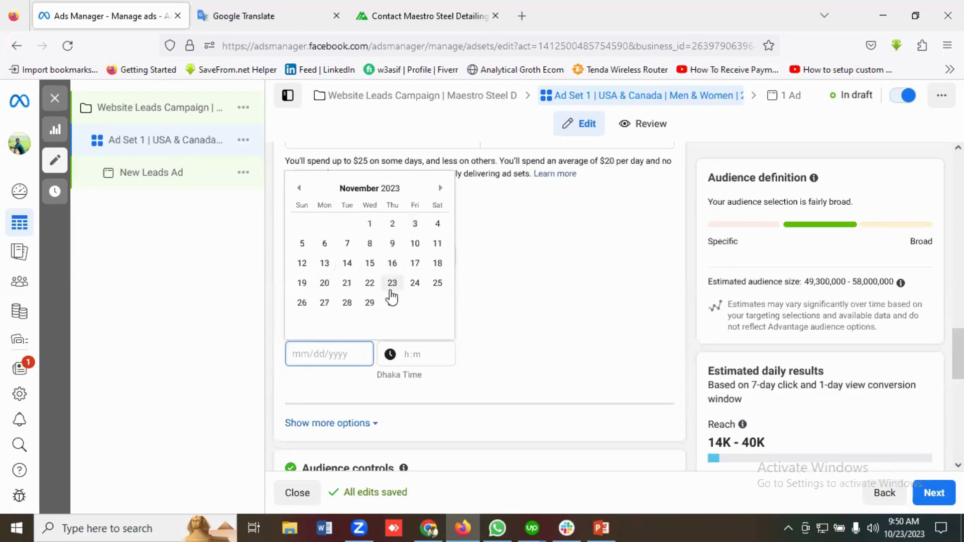
left_click(393, 285)
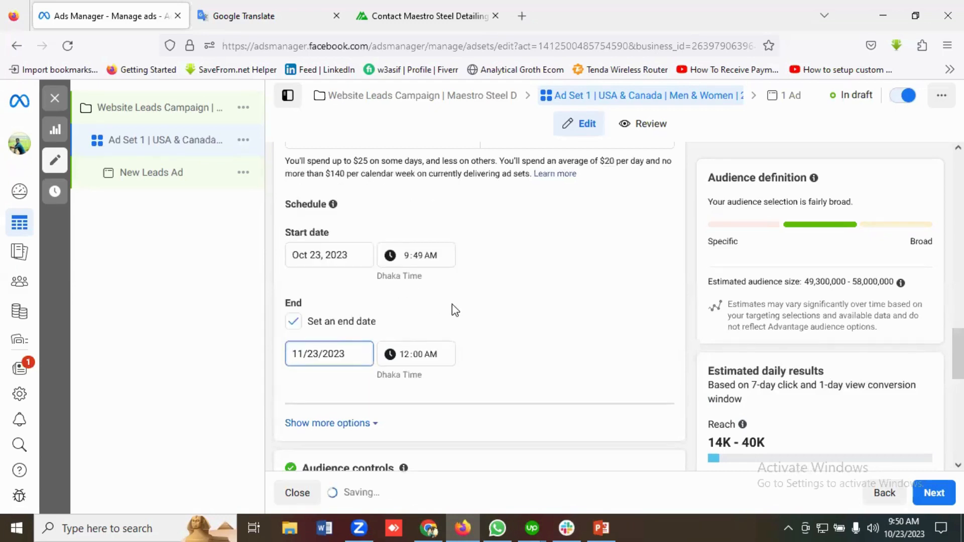
Edit the audience locations against the Ad Set 1 brief, replacing Bangladesh with the country United States
scroll(454, 309, "down", 2)
scroll(454, 309, "down", 3)
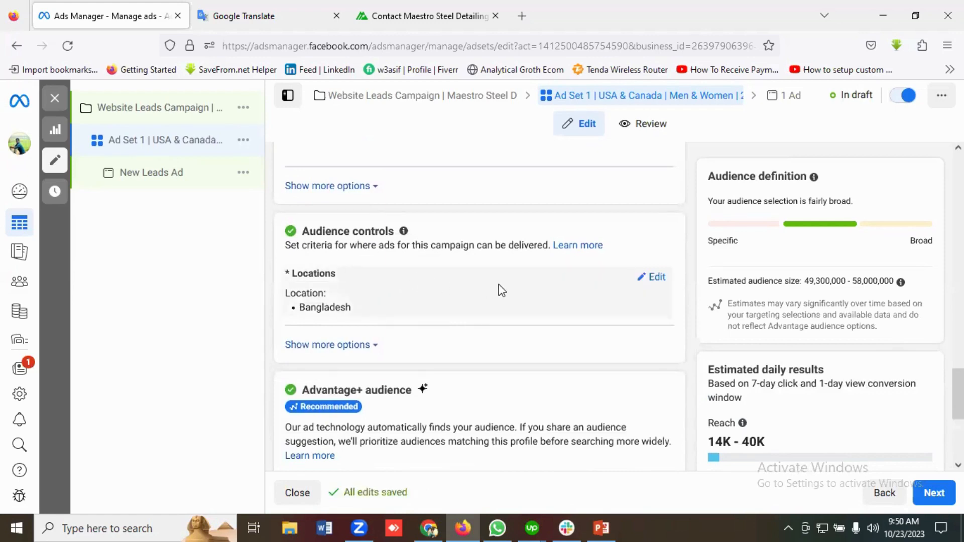
left_click(658, 280)
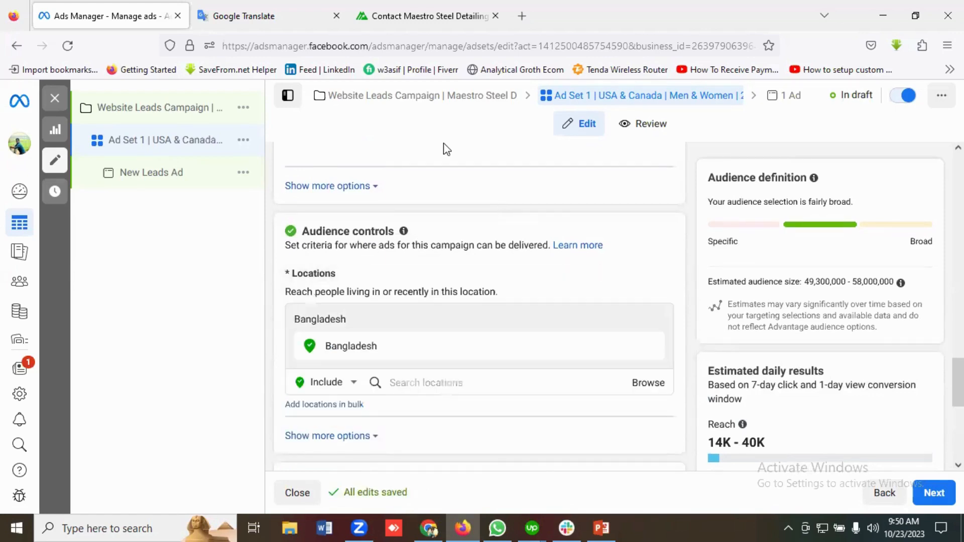
left_click(287, 3)
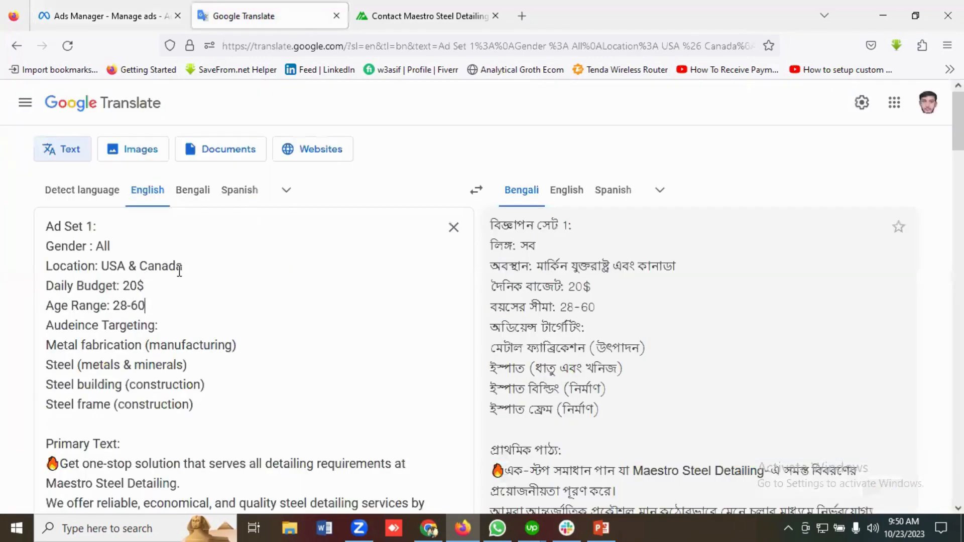
left_click(112, 12)
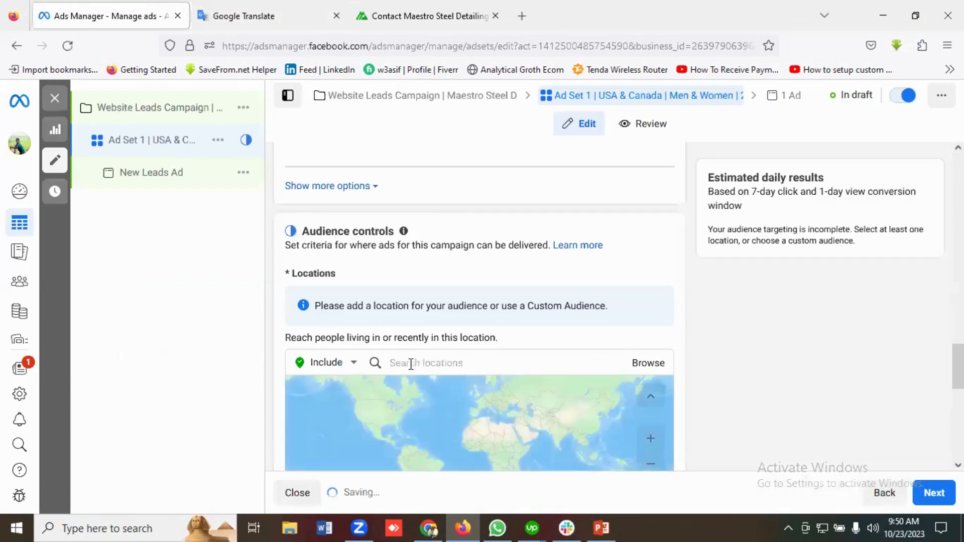
left_click(411, 363)
type("United St")
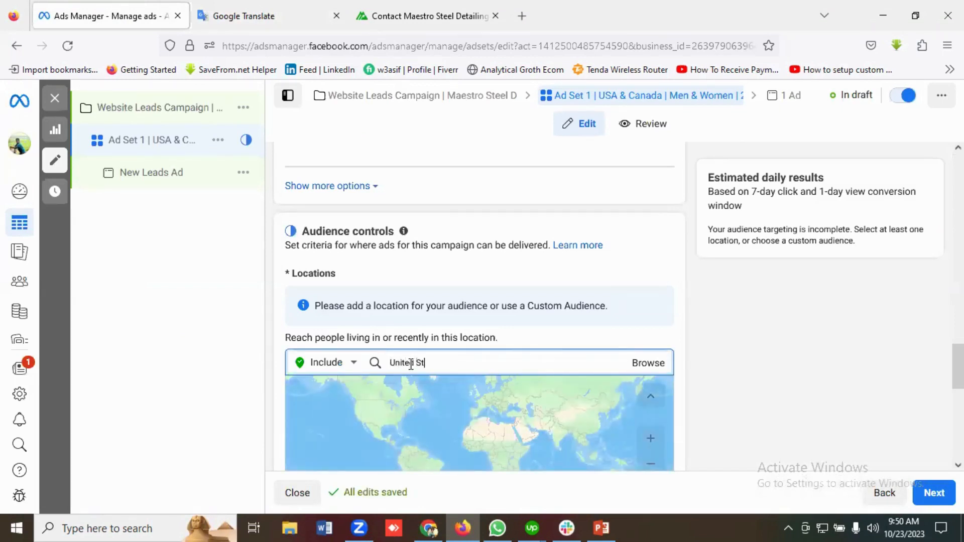
type("ates")
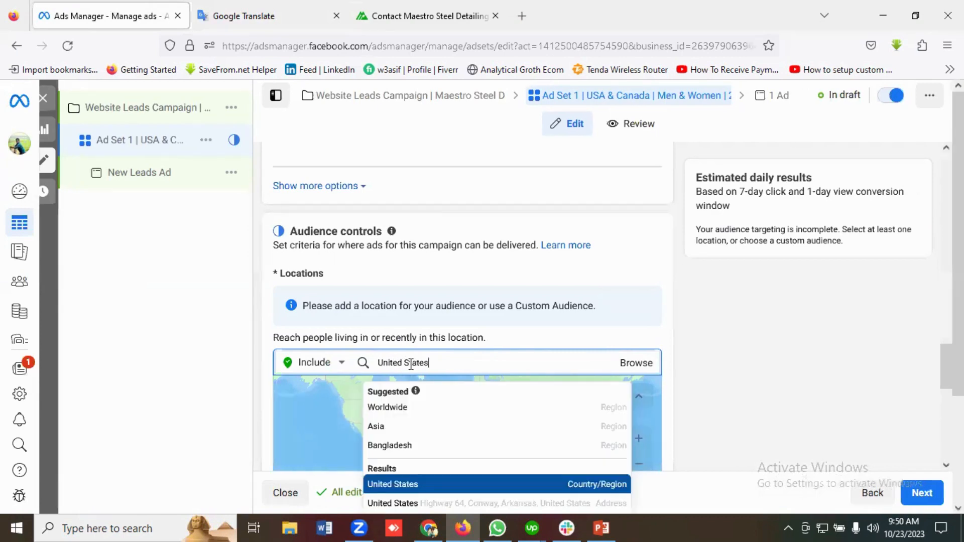
left_click(395, 488)
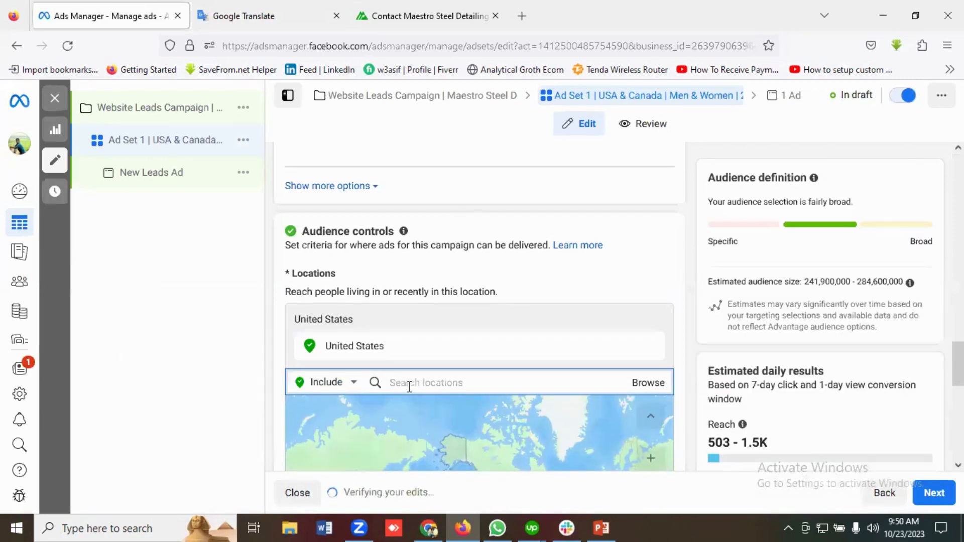
Add the country Canada to the included audience locations
type("Canada")
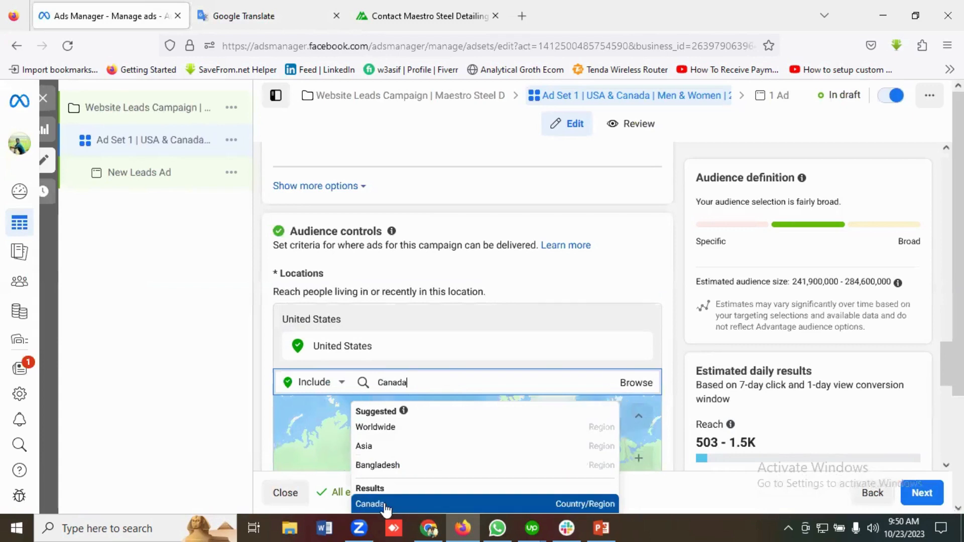
left_click(385, 505)
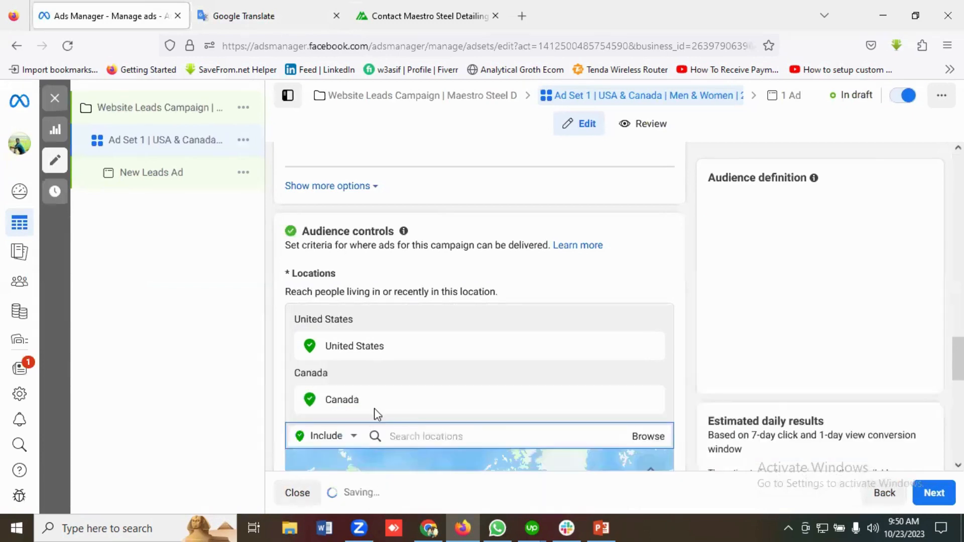
scroll(390, 406, "down", 1)
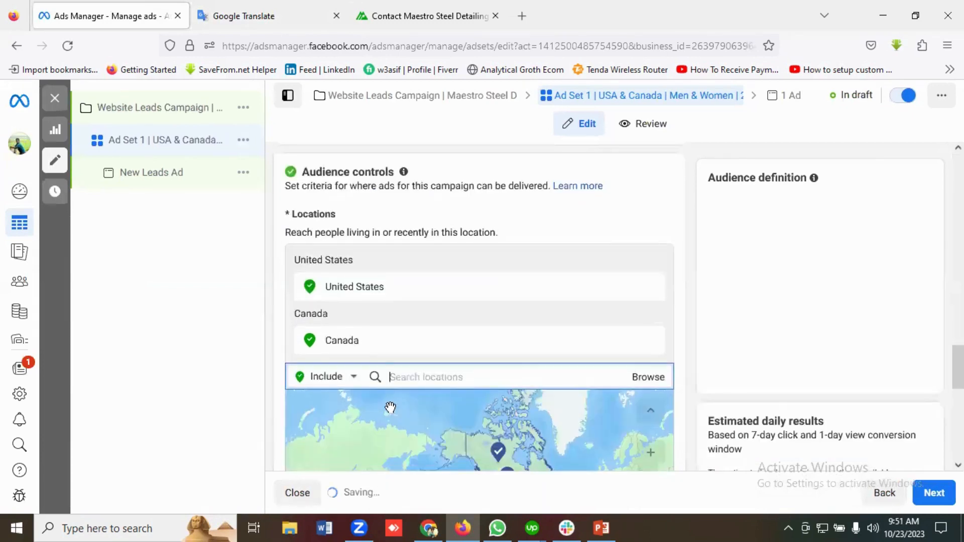
left_click(271, 398)
scroll(276, 398, "down", 2)
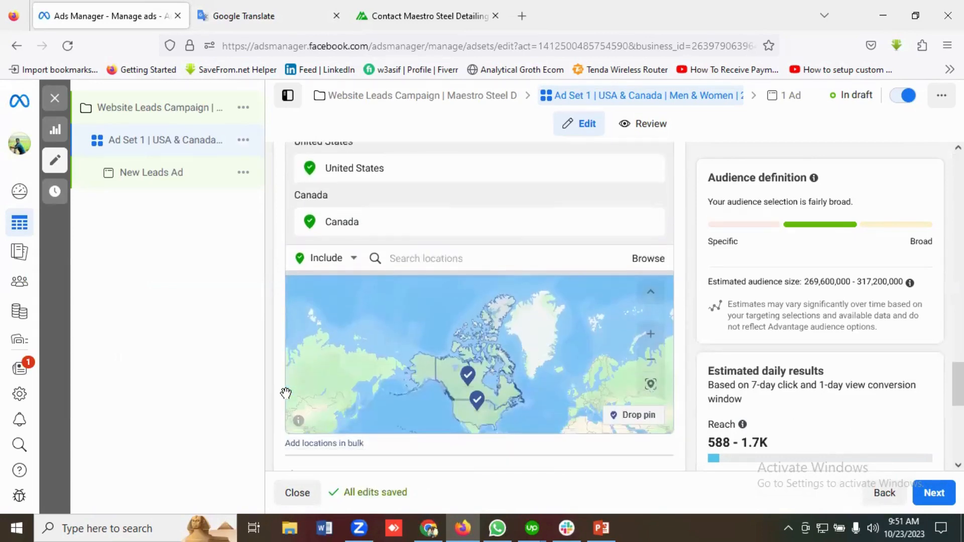
Switch the ad set from Advantage+ audience to the original audience options
scroll(383, 423, "down", 5)
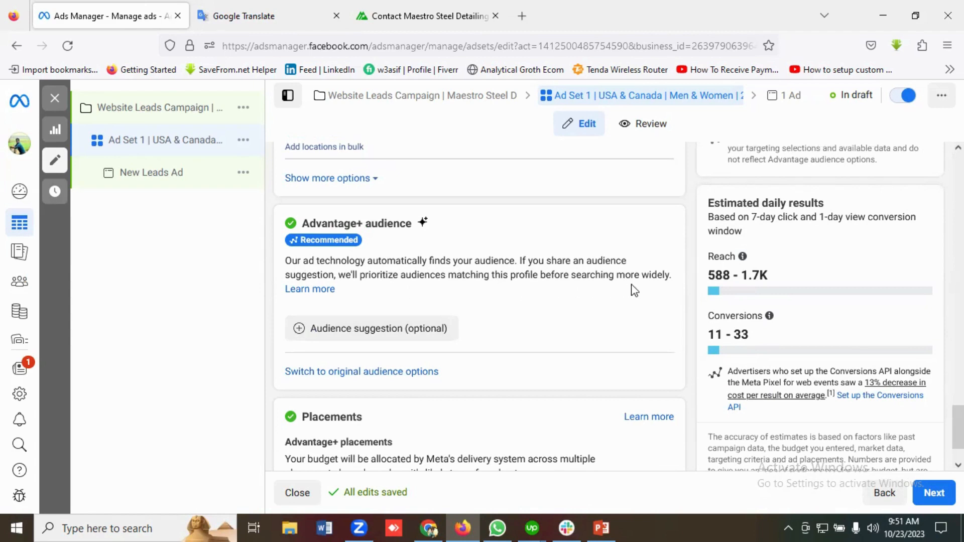
scroll(511, 301, "down", 1)
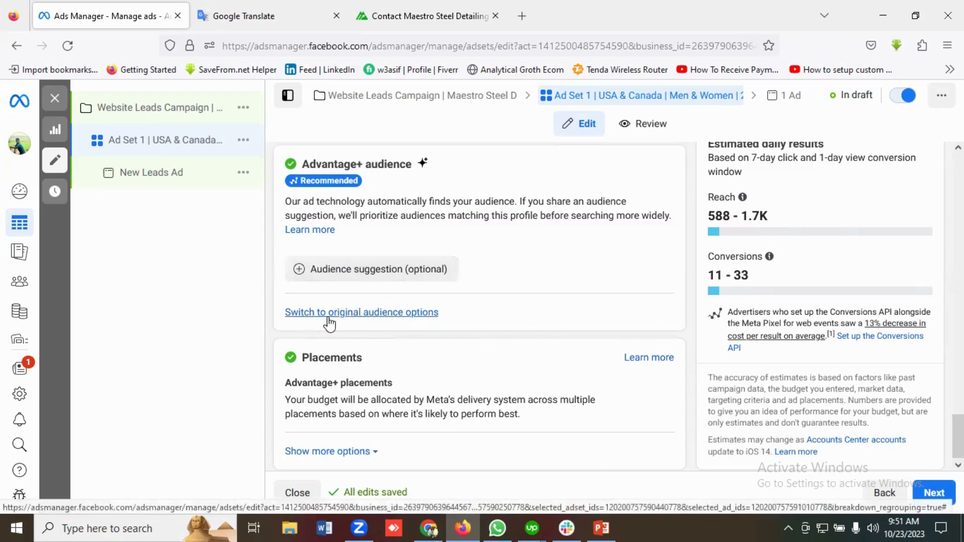
left_click(355, 315)
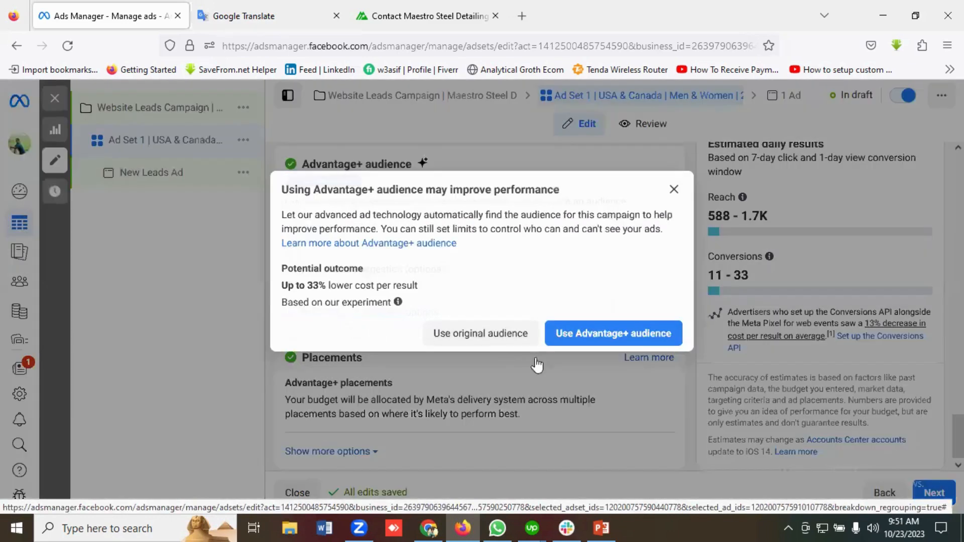
left_click(461, 337)
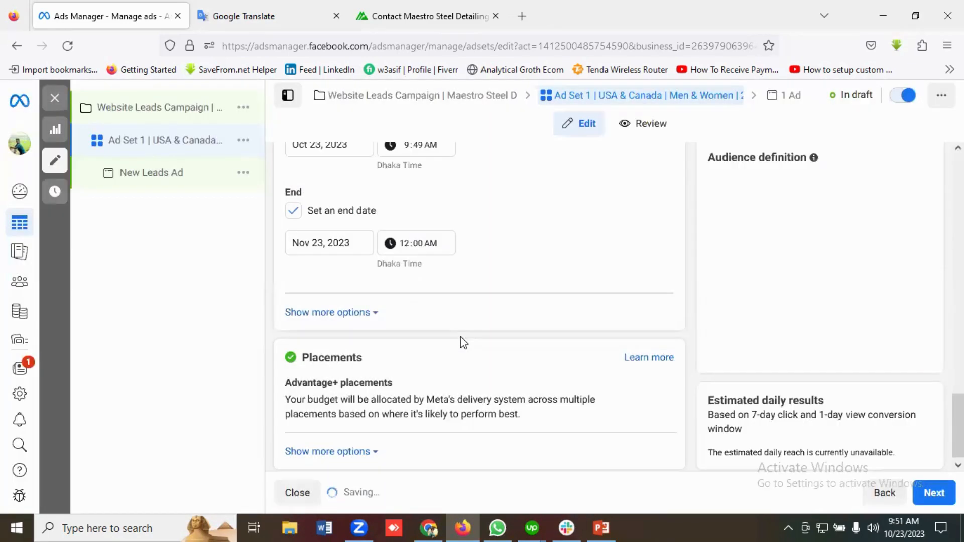
Set the audience's minimum age to 28 and maximum age to 60, following the Ad Set 1 brief
scroll(459, 341, "down", 3)
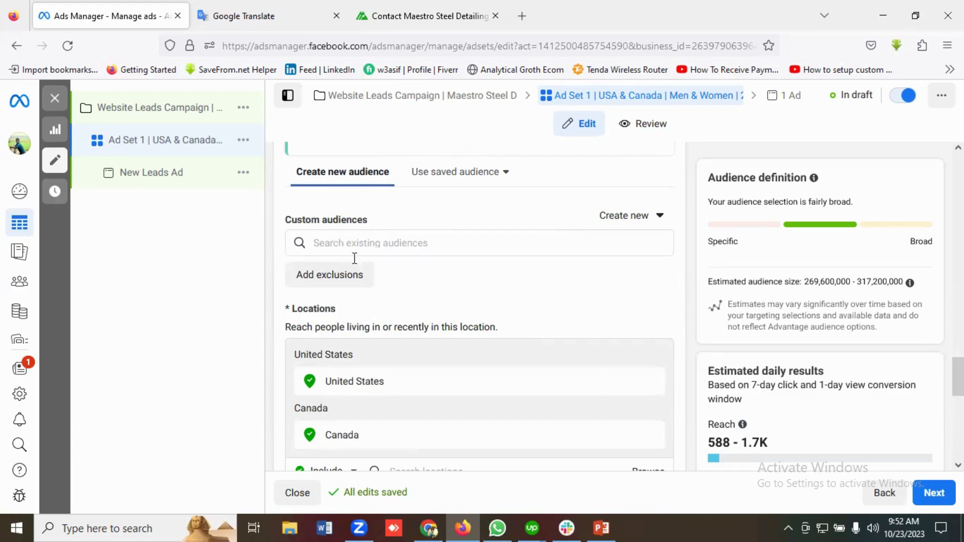
scroll(426, 302, "down", 2)
scroll(476, 299, "down", 1)
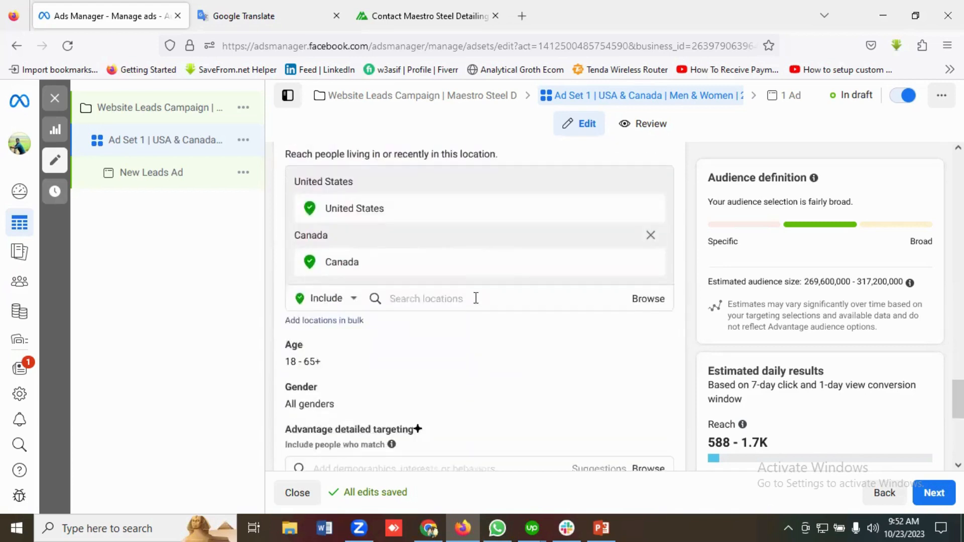
scroll(476, 298, "down", 1)
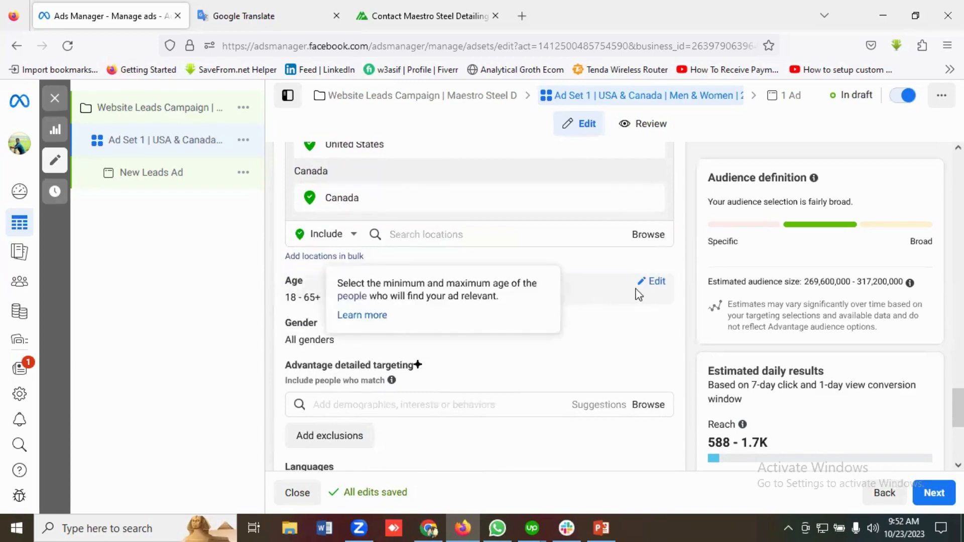
left_click(656, 282)
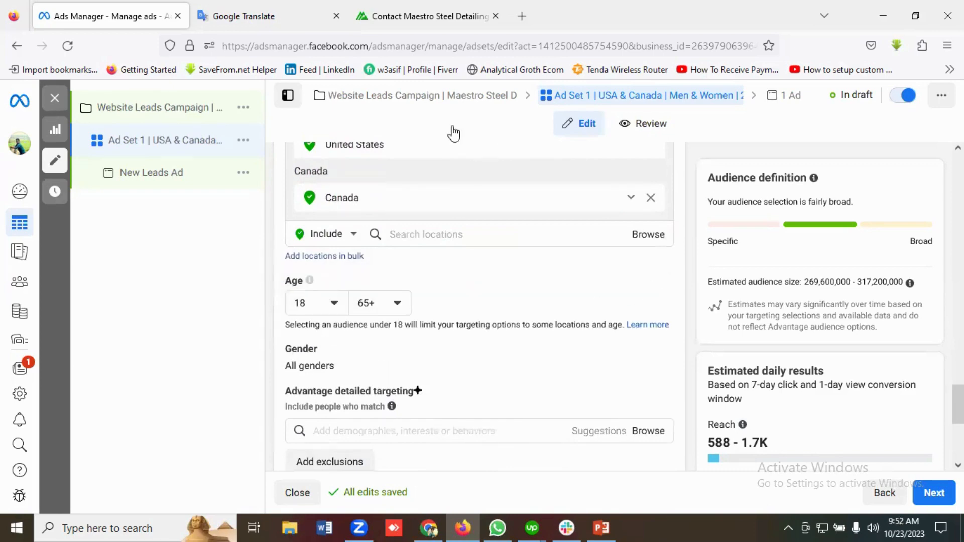
left_click(310, 7)
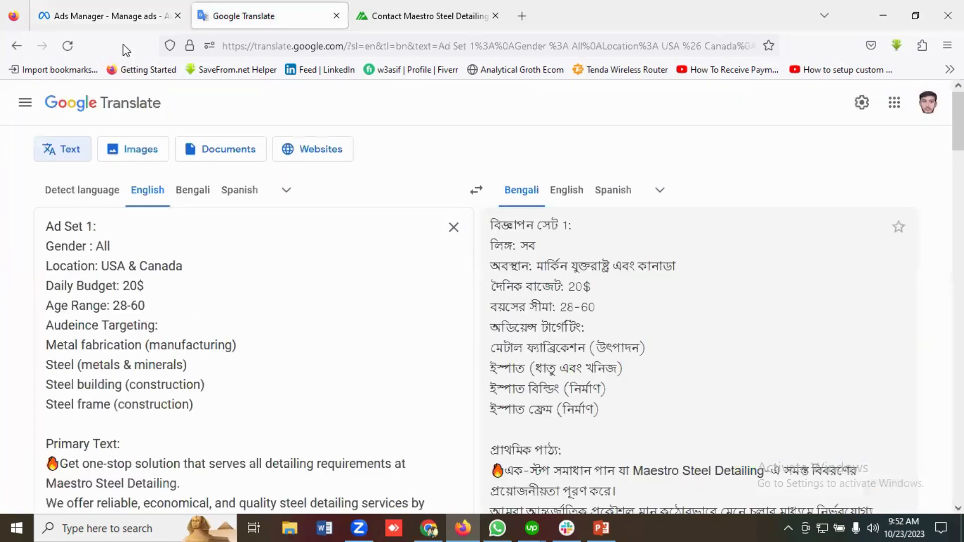
left_click(111, 16)
left_click(334, 303)
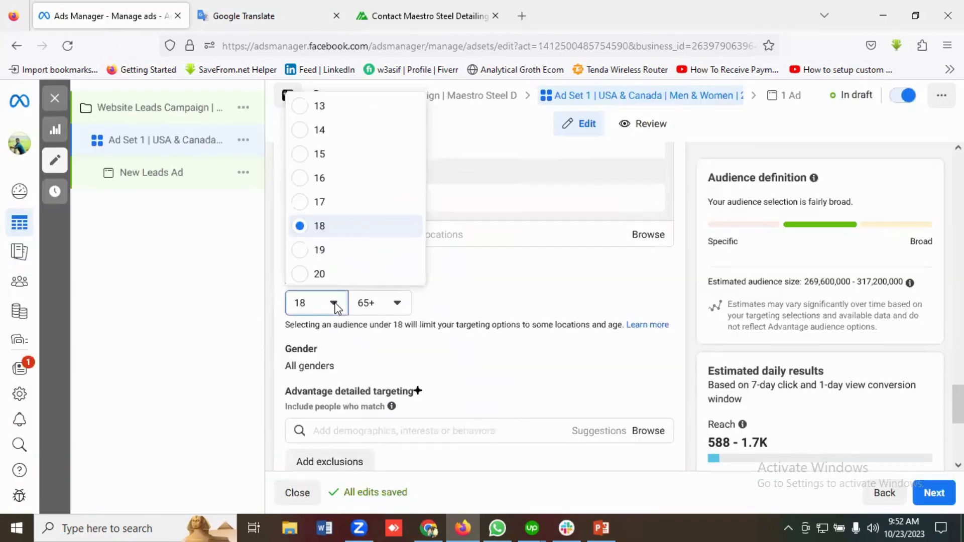
scroll(339, 200, "down", 5)
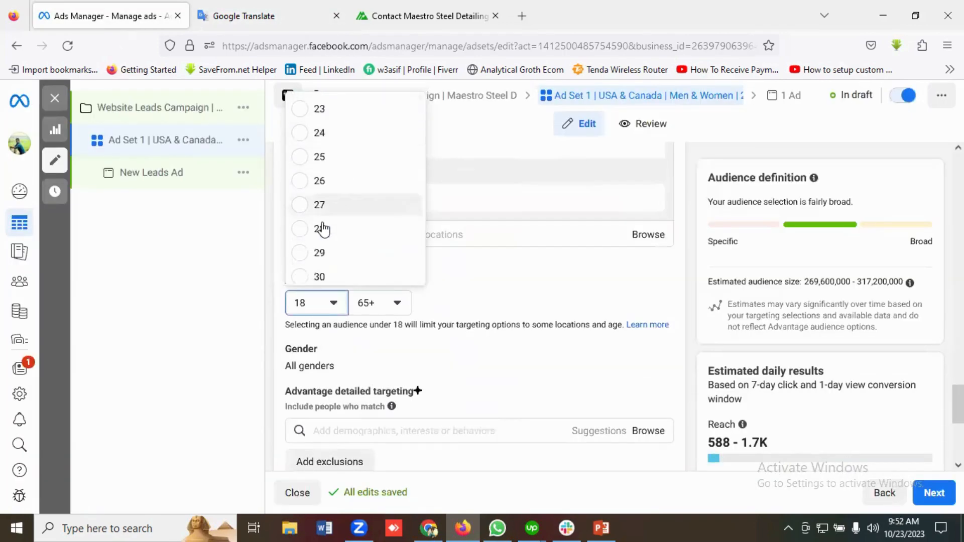
left_click(320, 229)
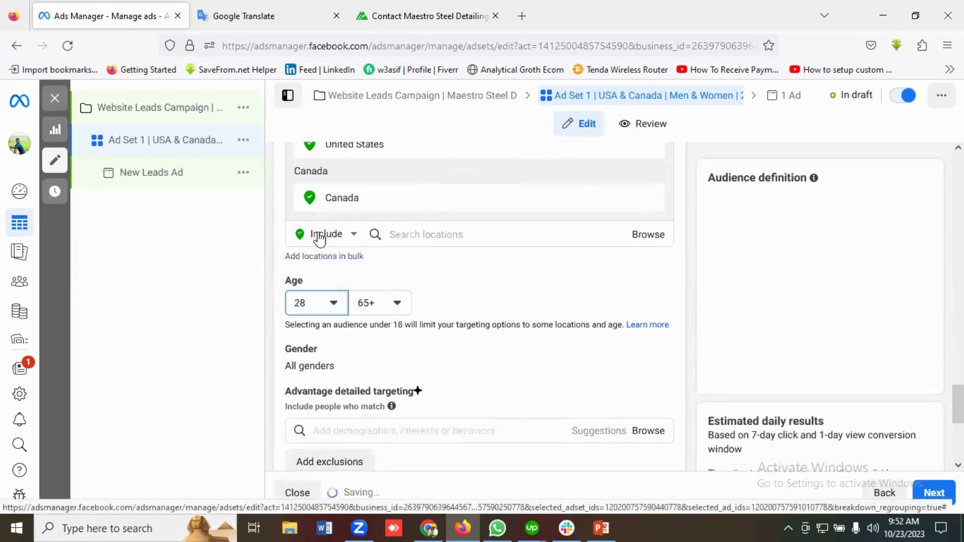
left_click(378, 303)
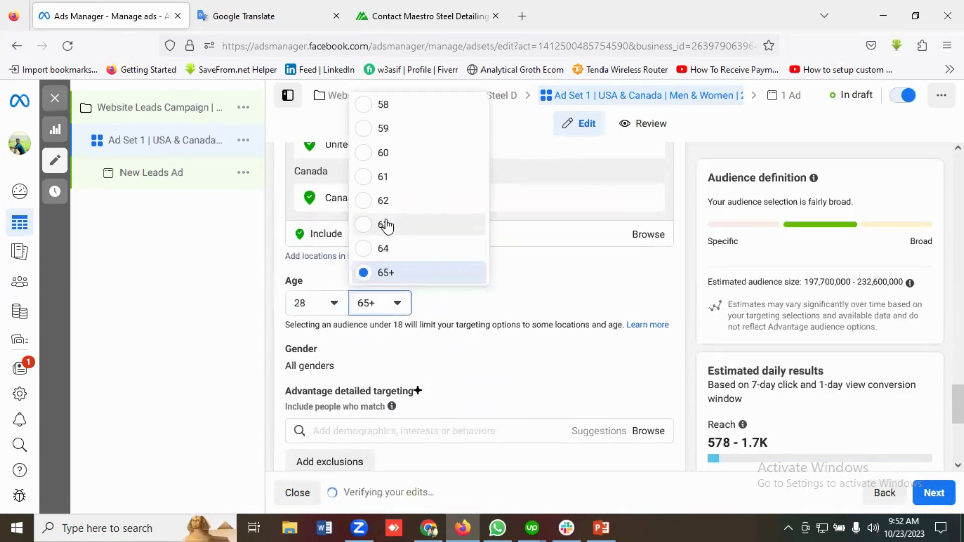
left_click(386, 152)
Compare the audience's gender setting with the gender given in the Ad Set 1 brief
left_click(245, 16)
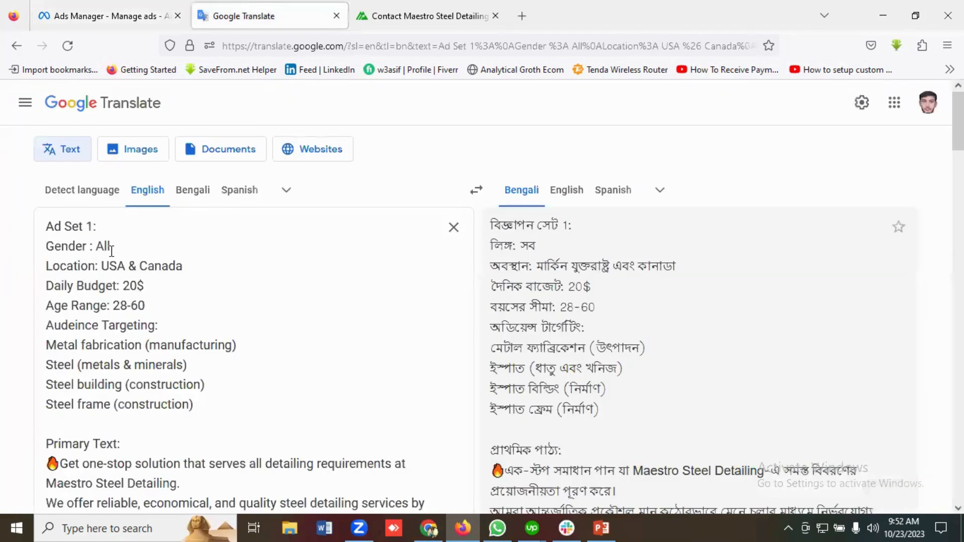
left_click(97, 5)
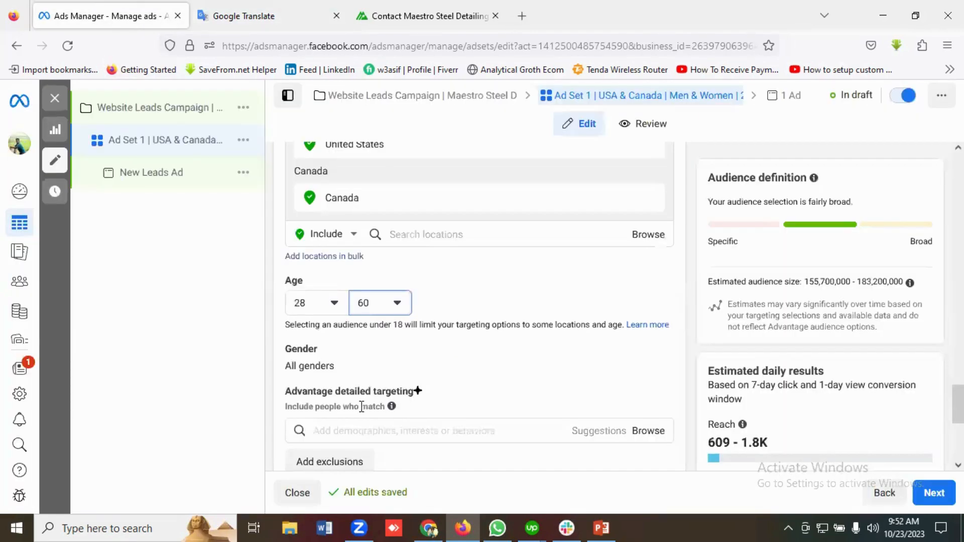
scroll(361, 406, "down", 1)
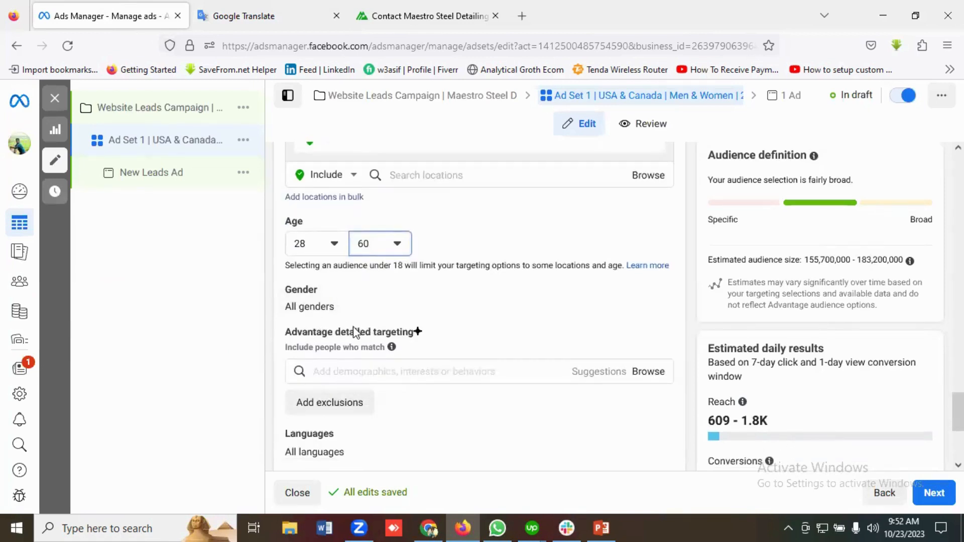
Copy "Metal fabrication" from the brief in Google Translate and add the Metal fabrication (manufacturing) interest to the detailed targeting in Ads Manager
scroll(397, 361, "down", 1)
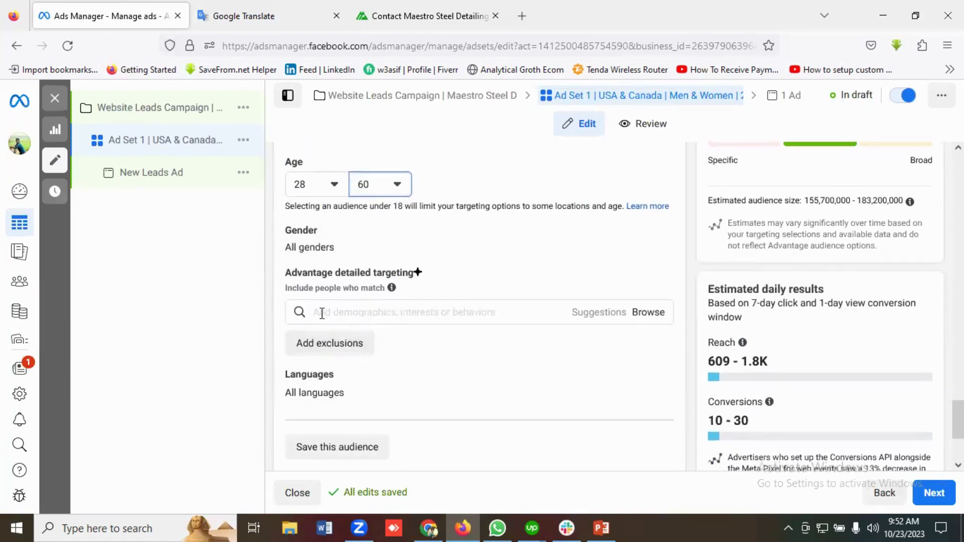
left_click(343, 313)
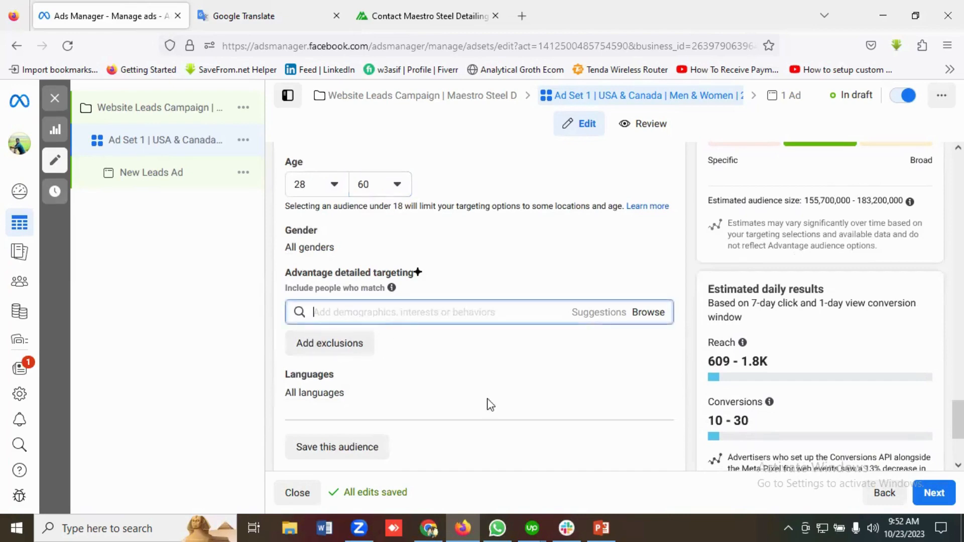
left_click(292, 7)
scroll(122, 347, "down", 1)
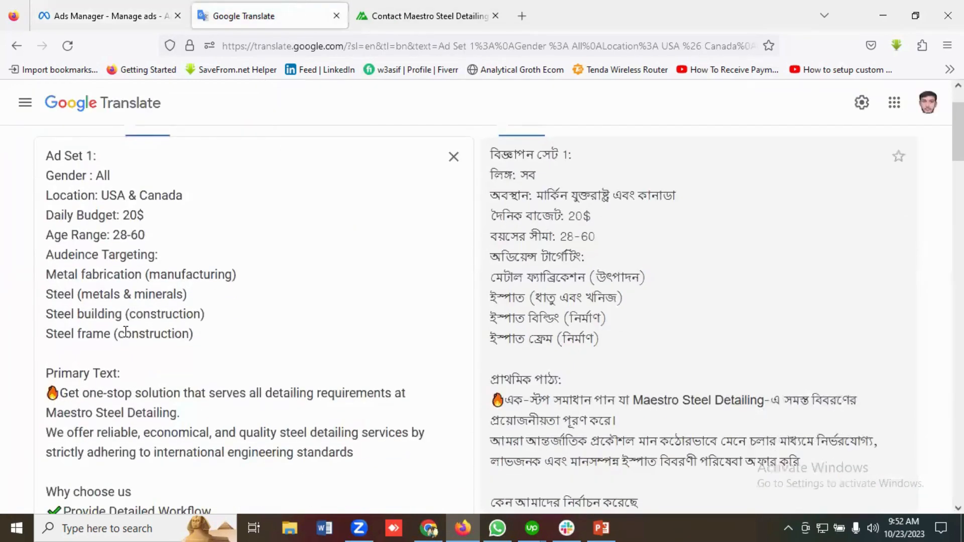
double_click(124, 273)
left_click_drag(68, 270, 41, 274)
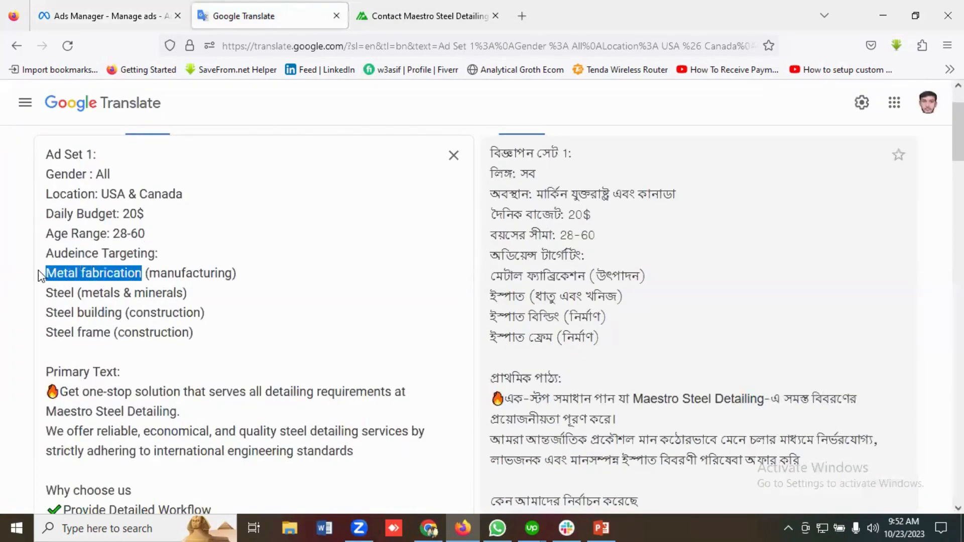
right_click(74, 276)
left_click(113, 363)
left_click(121, 16)
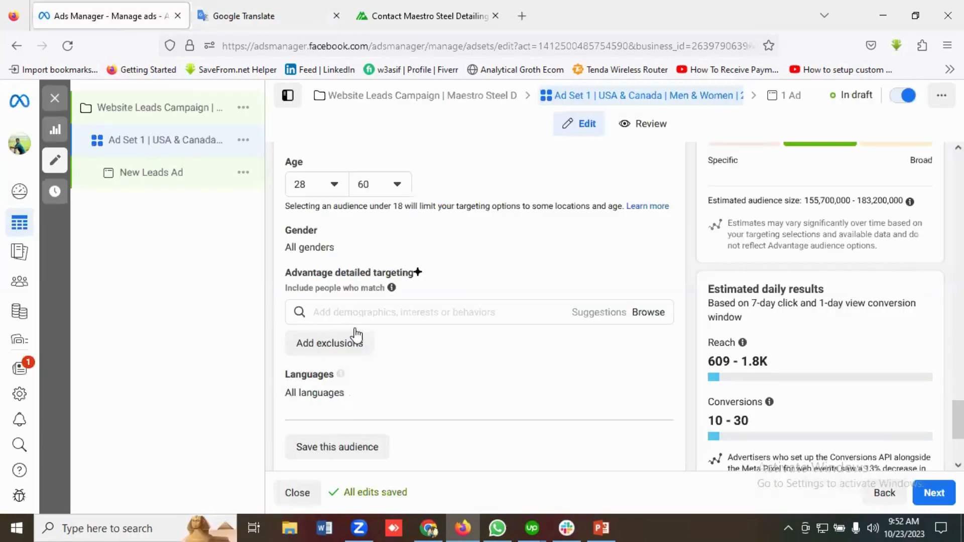
left_click(331, 312)
key("ctrl+v")
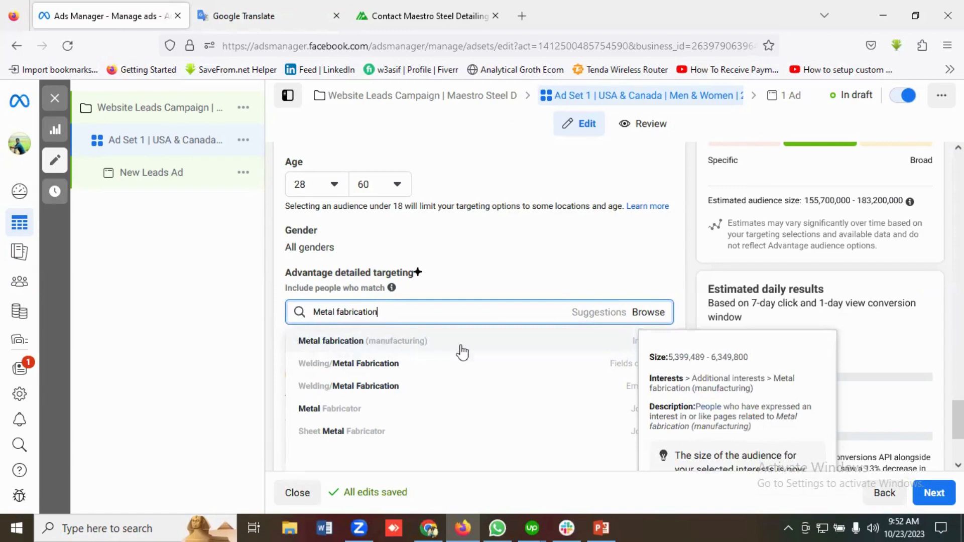
left_click(322, 342)
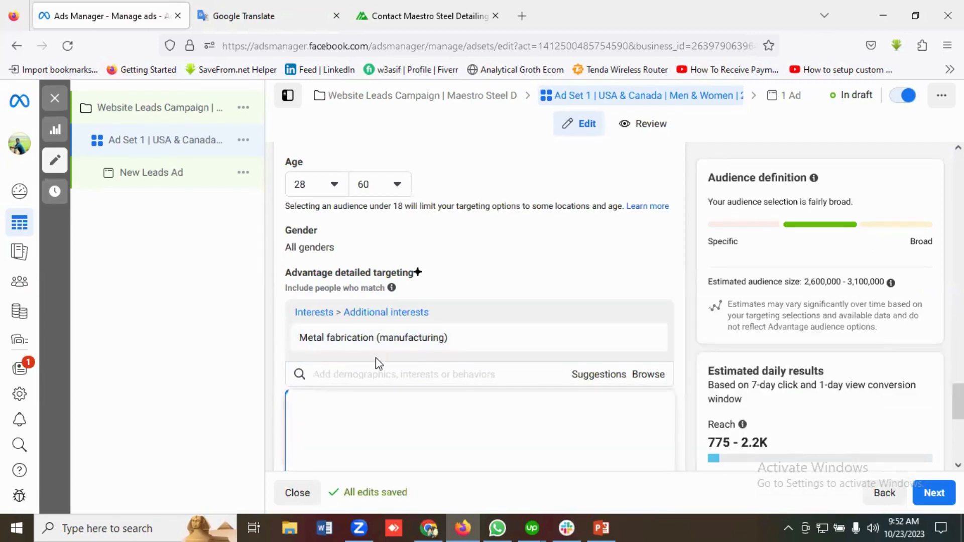
Copy "Steel" from the Google Translate brief and add the Steel (metals & minerals) interest to the detailed targeting in Ads Manager
left_click(273, 4)
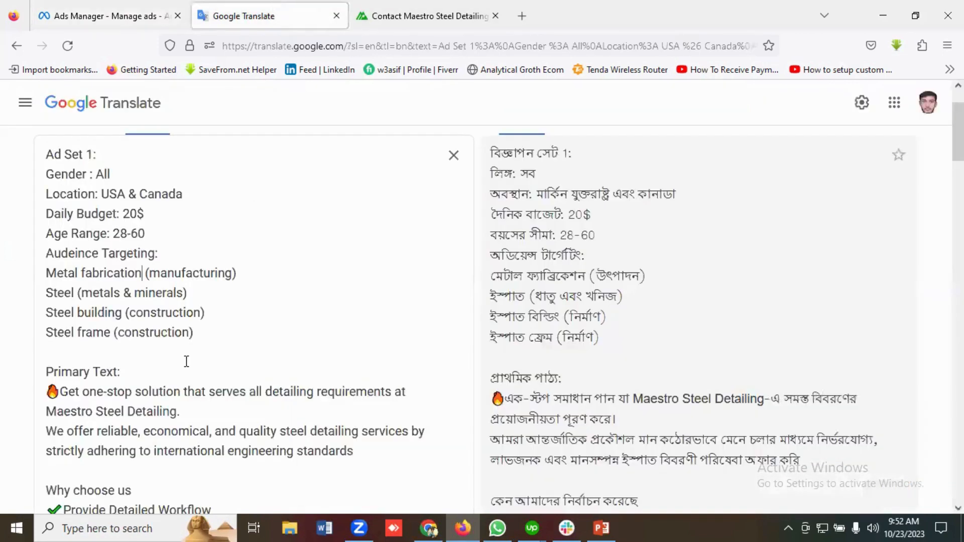
left_click_drag(78, 293, 18, 292)
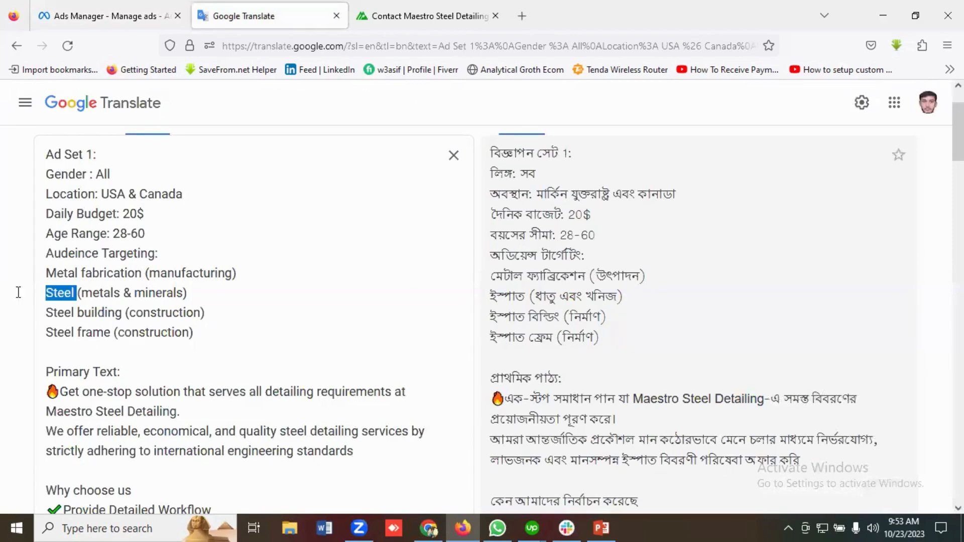
right_click(54, 295)
left_click(86, 113)
left_click(99, 22)
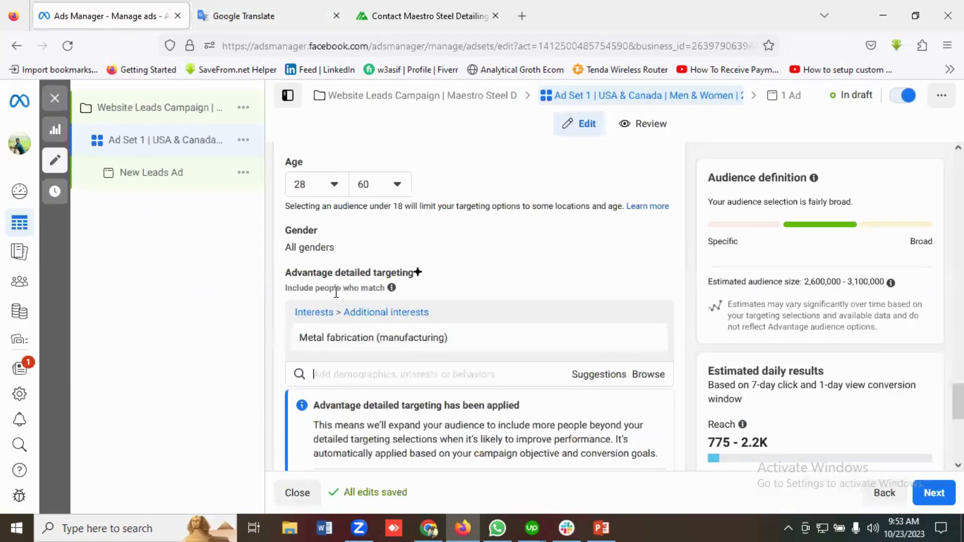
left_click(347, 374)
key("ctrl+v")
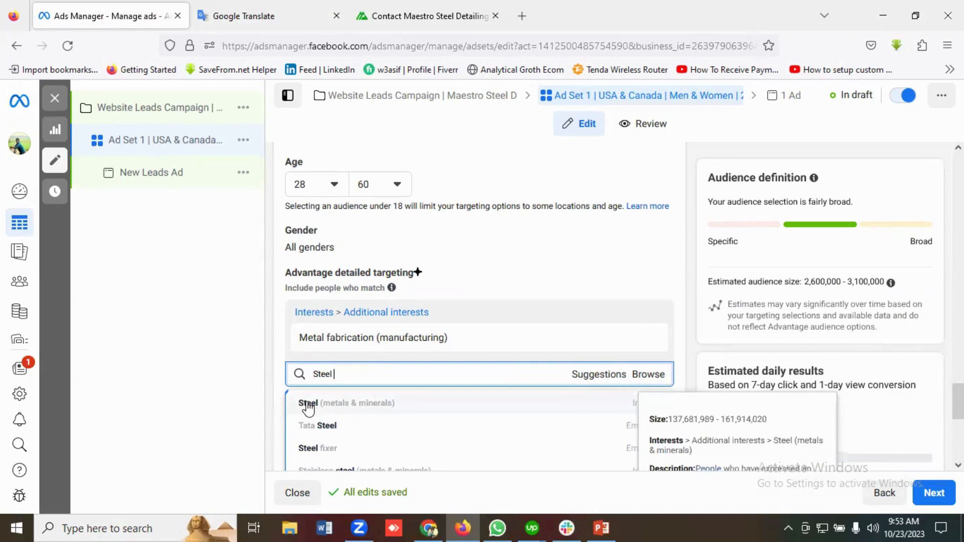
left_click(308, 408)
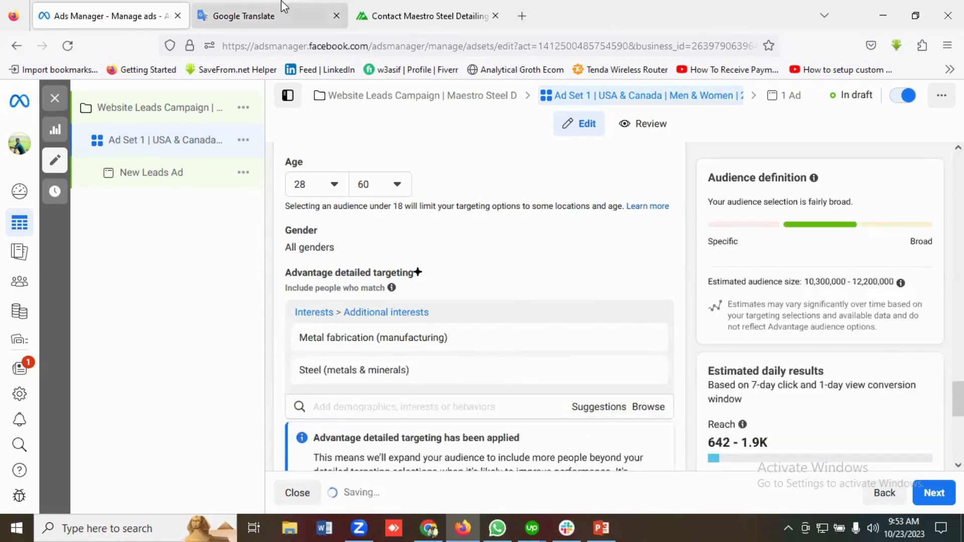
Copy "Steel building" from the Google Translate brief and add the Steel building (construction) interest to the detailed targeting in Ads Manager
left_click(291, 9)
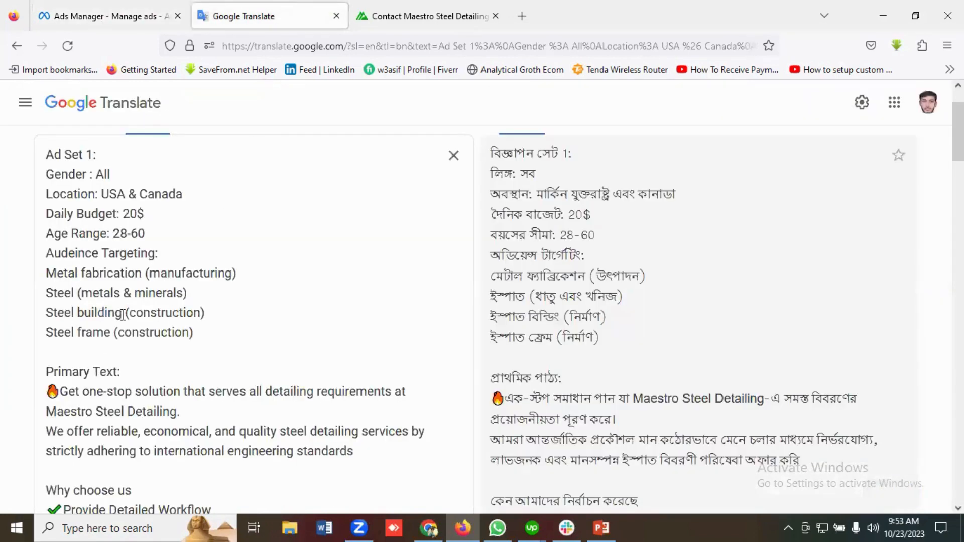
left_click_drag(122, 315, 45, 315)
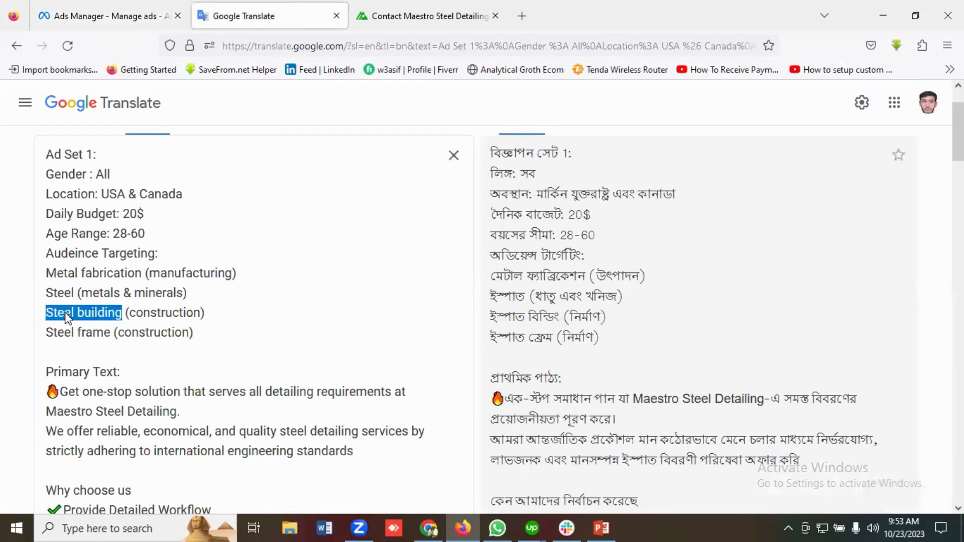
right_click(68, 317)
left_click(108, 129)
left_click(98, 15)
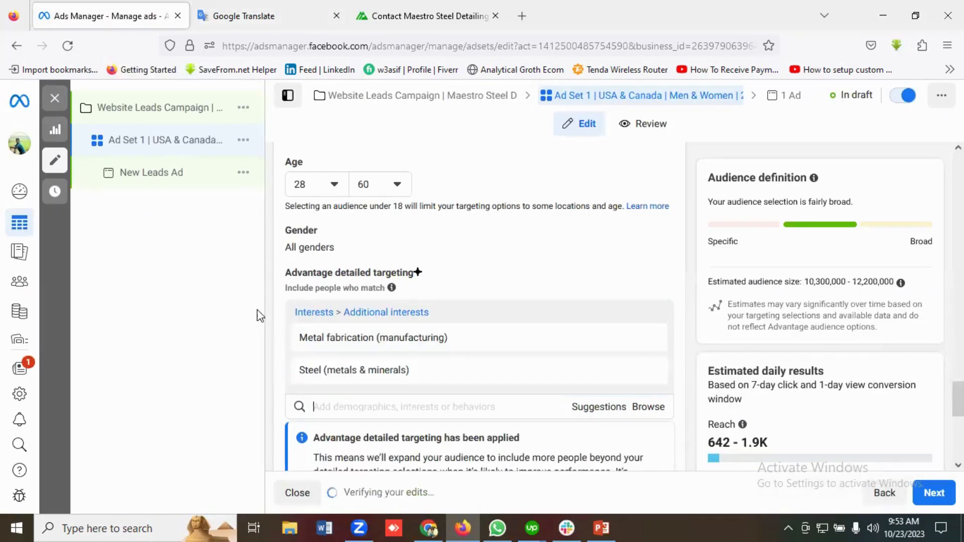
left_click(326, 409)
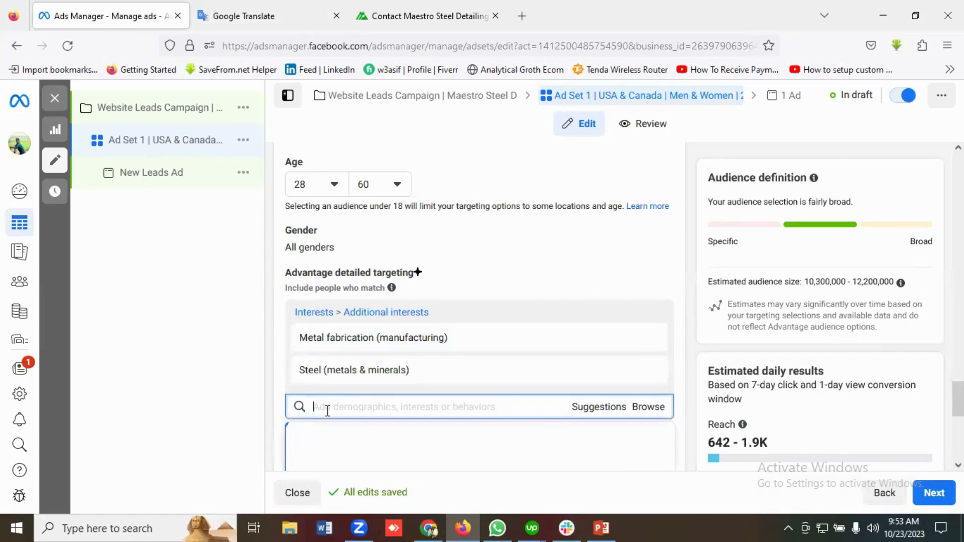
key("ctrl+v")
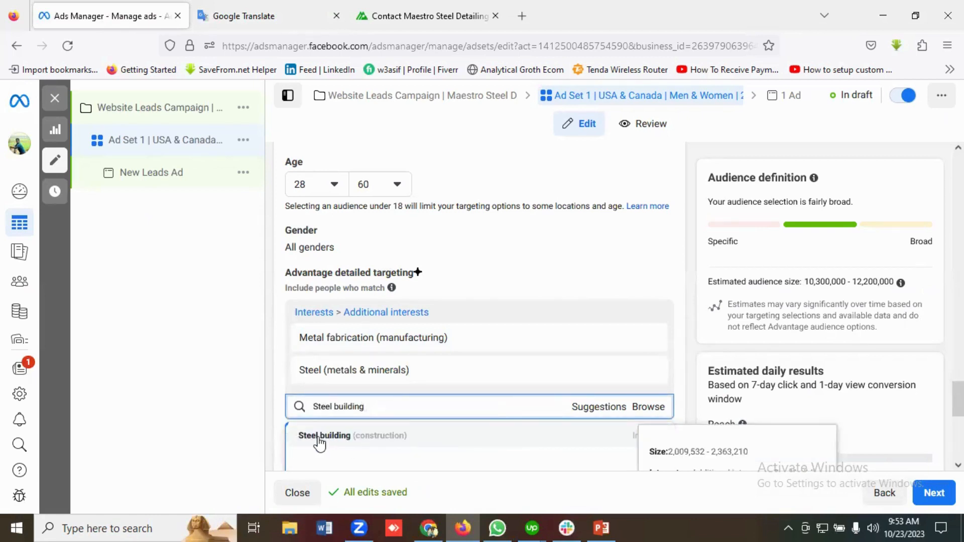
left_click(319, 444)
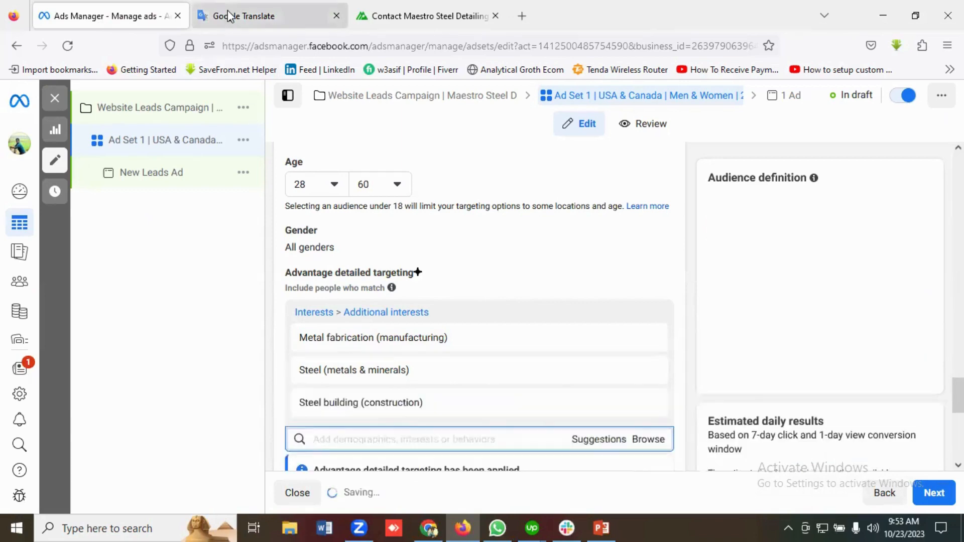
Copy "Steel frame" from the Google Translate brief and add the Steel frame (construction) interest to the detailed targeting in Ads Manager
left_click(227, 15)
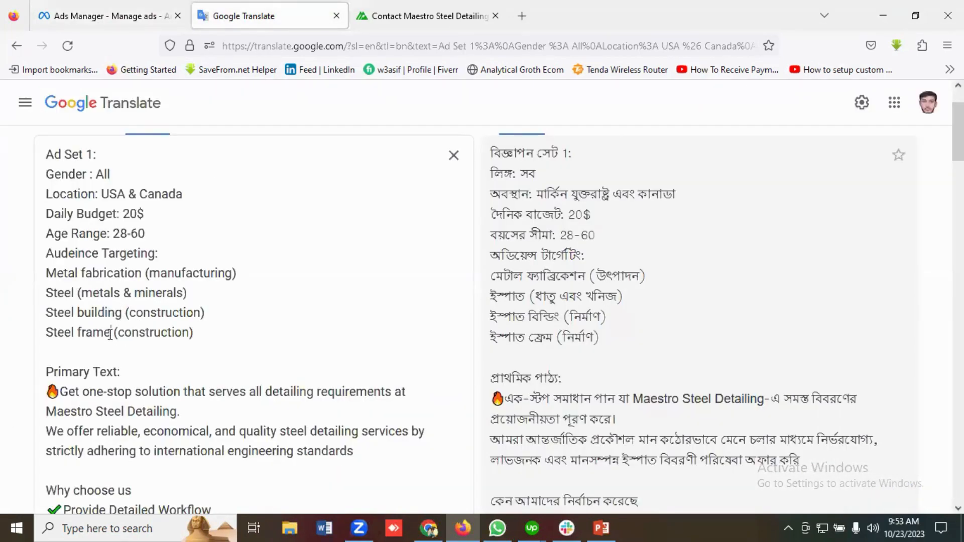
left_click_drag(111, 334, 40, 334)
right_click(68, 332)
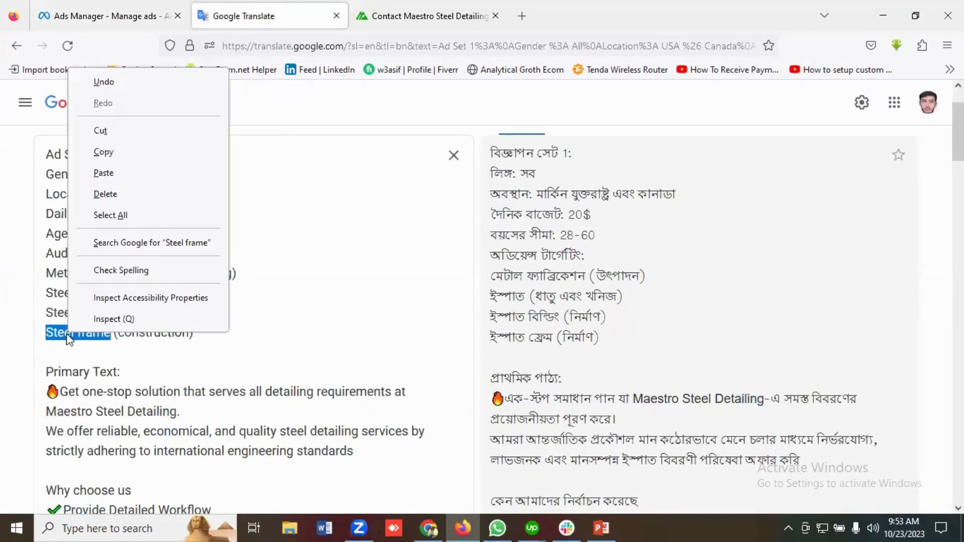
left_click(104, 152)
left_click(128, 14)
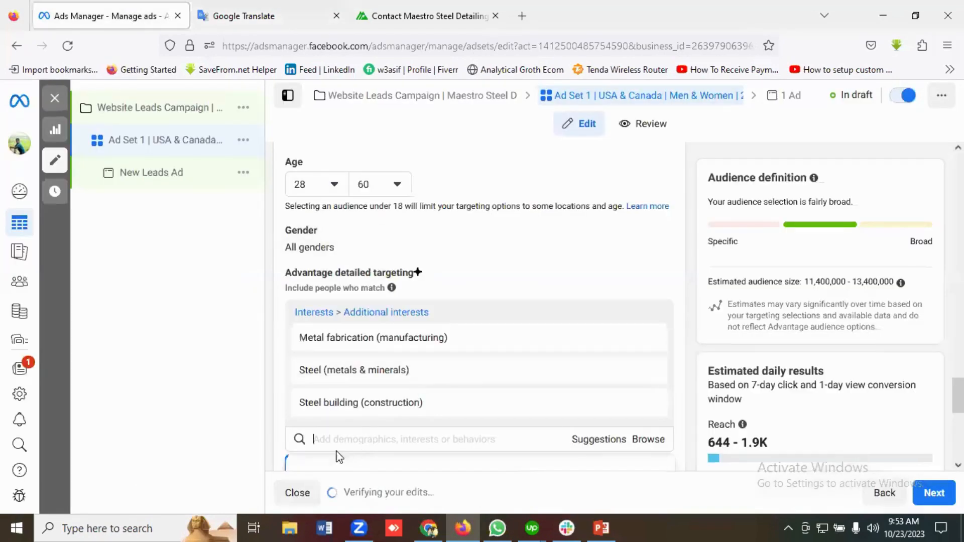
left_click(323, 439)
key("ctrl+v")
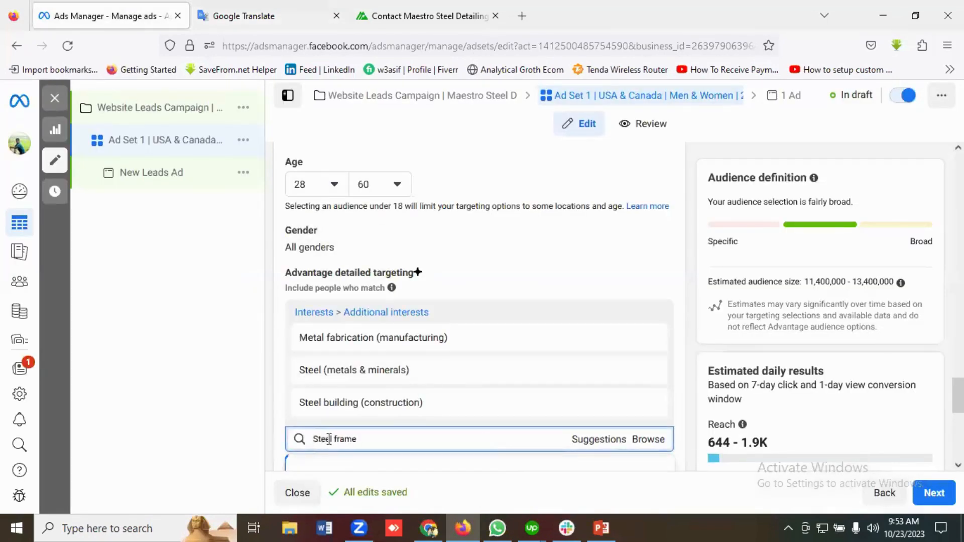
scroll(385, 387, "down", 1)
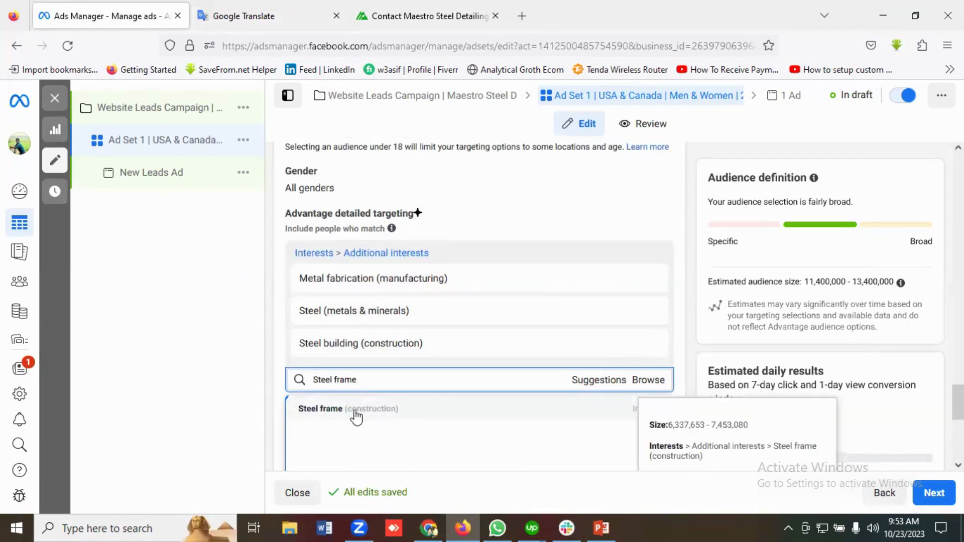
left_click(324, 409)
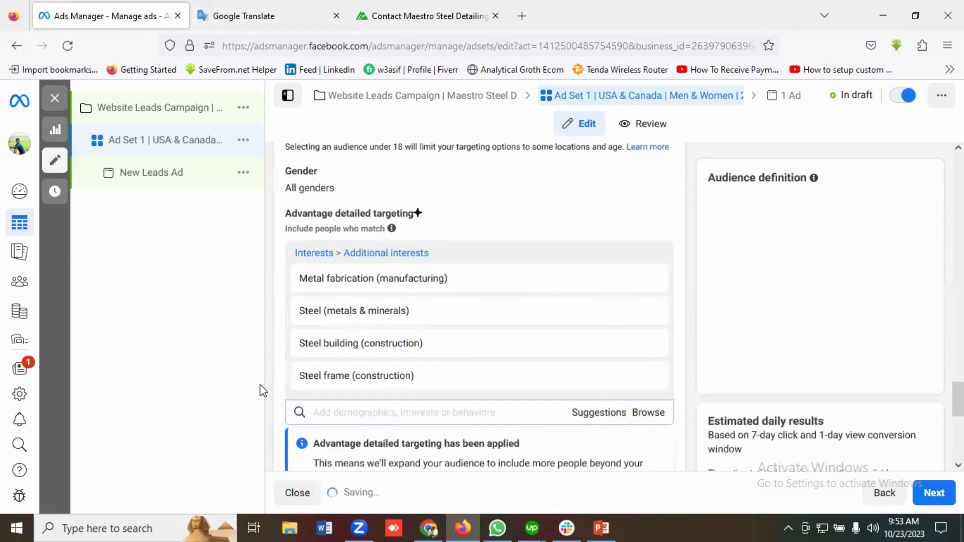
Switch the ad set's placements from Advantage+ placements to manual placements
scroll(474, 366, "down", 2)
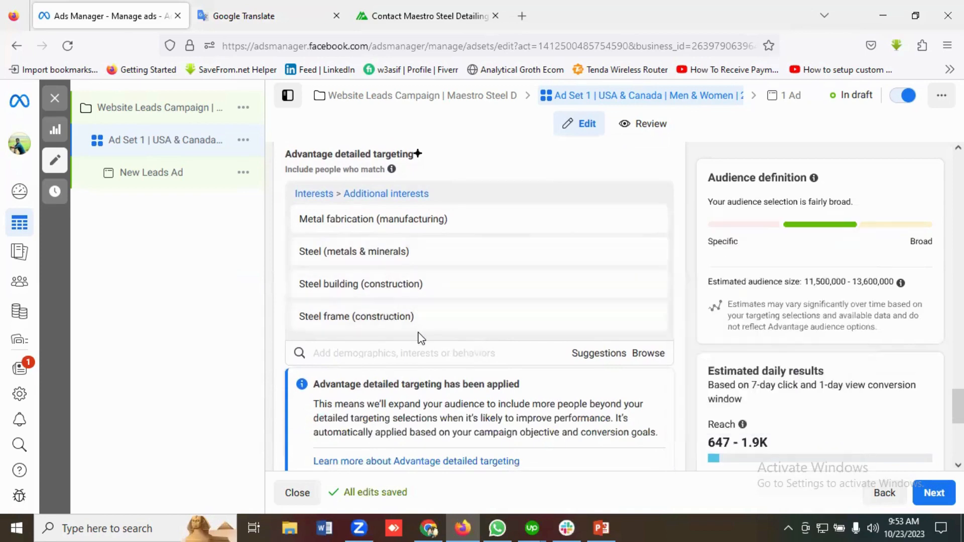
scroll(445, 344, "down", 2)
scroll(449, 346, "down", 2)
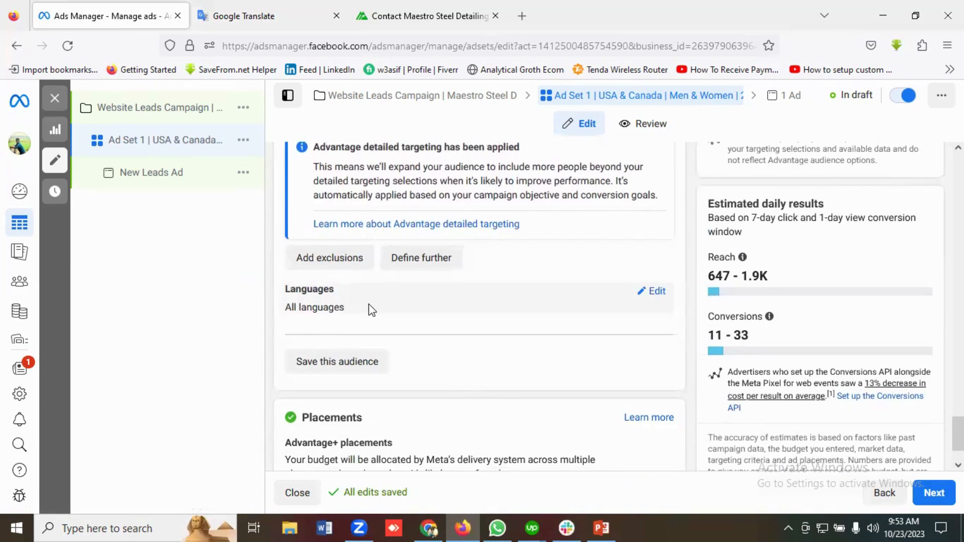
scroll(409, 320, "down", 1)
scroll(411, 321, "down", 1)
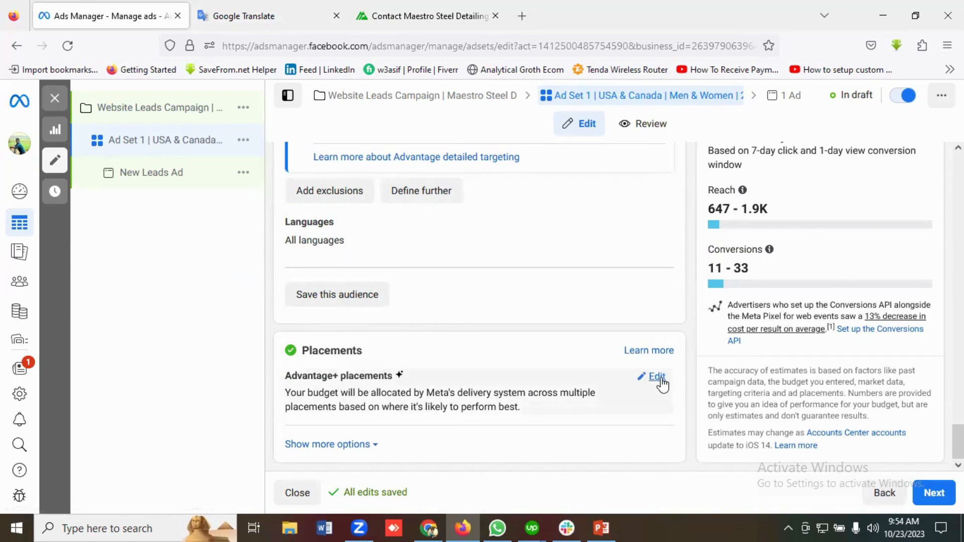
left_click(662, 385)
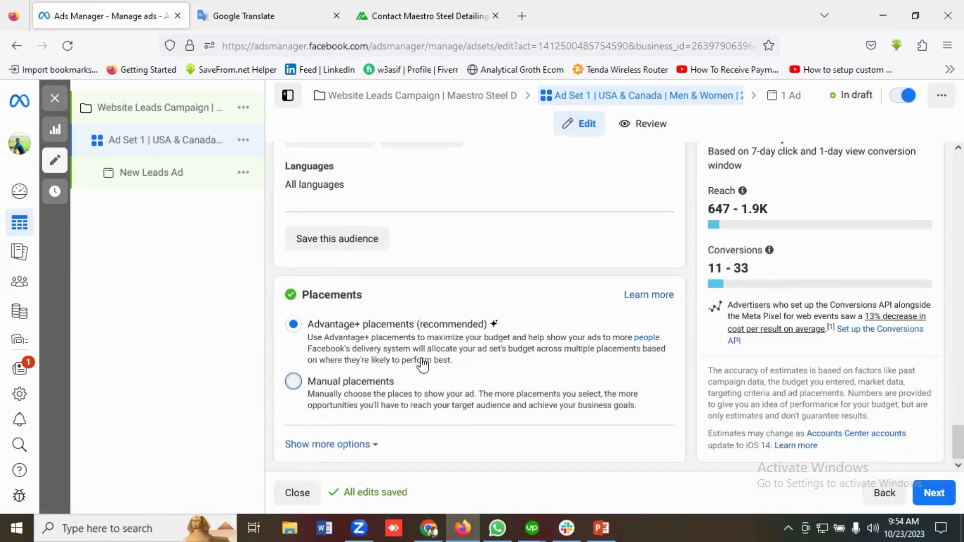
left_click(424, 379)
Exclude the Audience network and Messenger platforms from the manual placements, keeping Facebook and Instagram
scroll(424, 364, "down", 3)
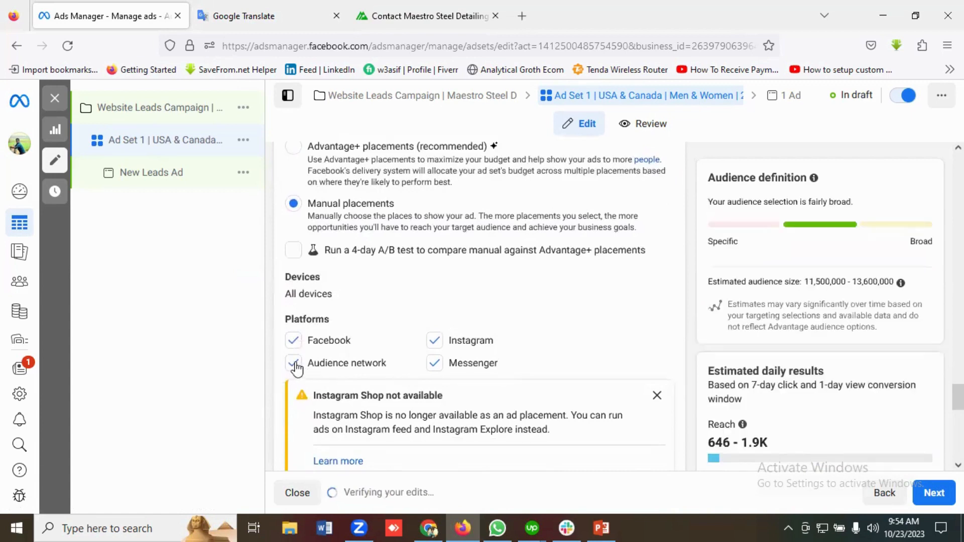
left_click(294, 363)
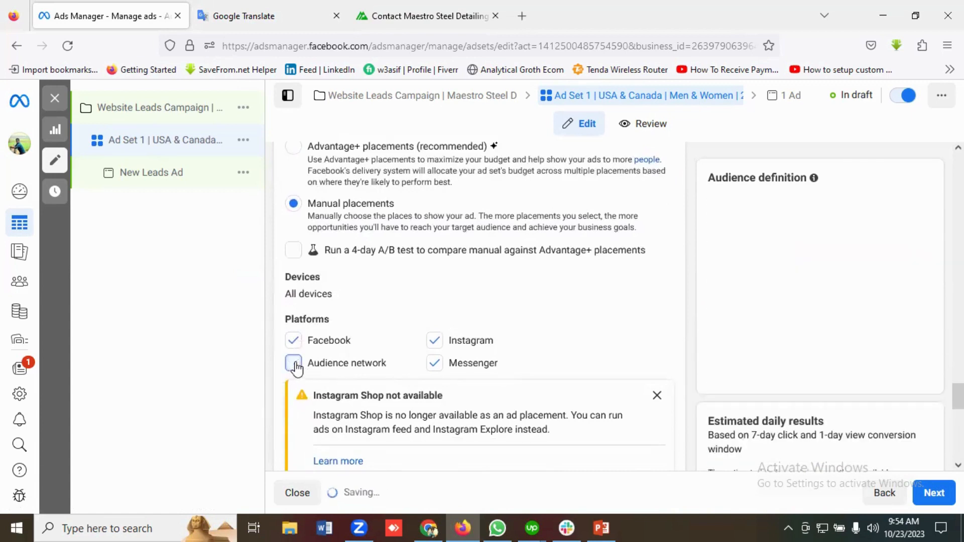
left_click(436, 366)
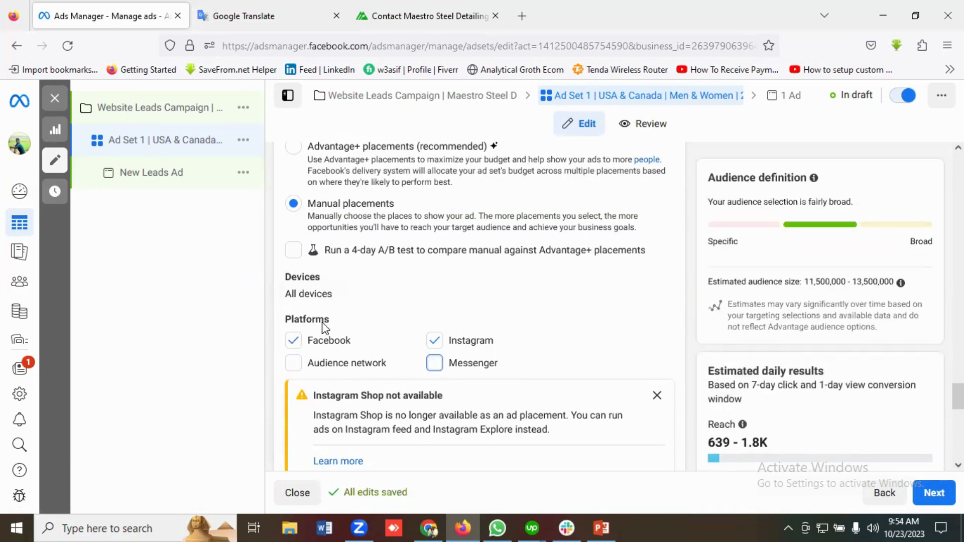
Review the ad set's manual placement categories along with its audience definition and estimated daily results
scroll(406, 321, "down", 5)
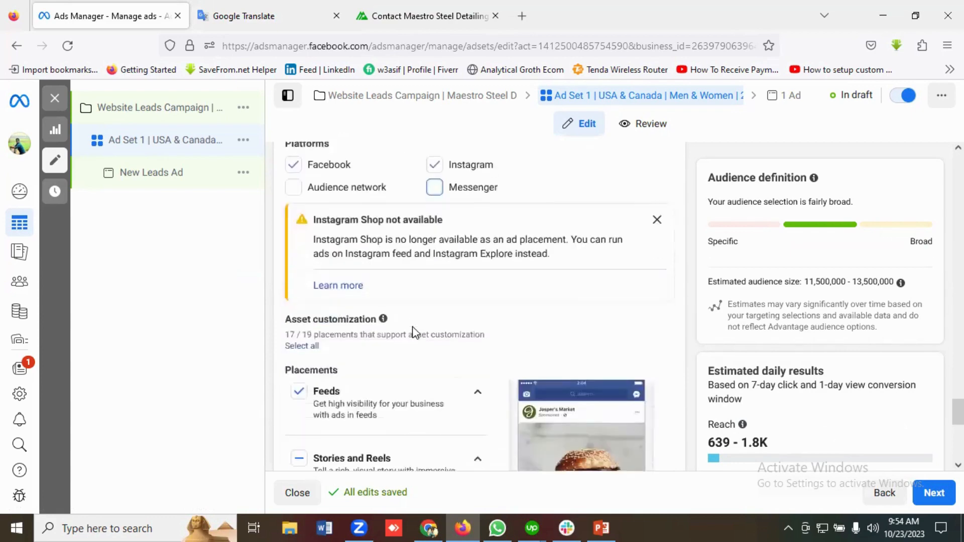
scroll(417, 335, "down", 1)
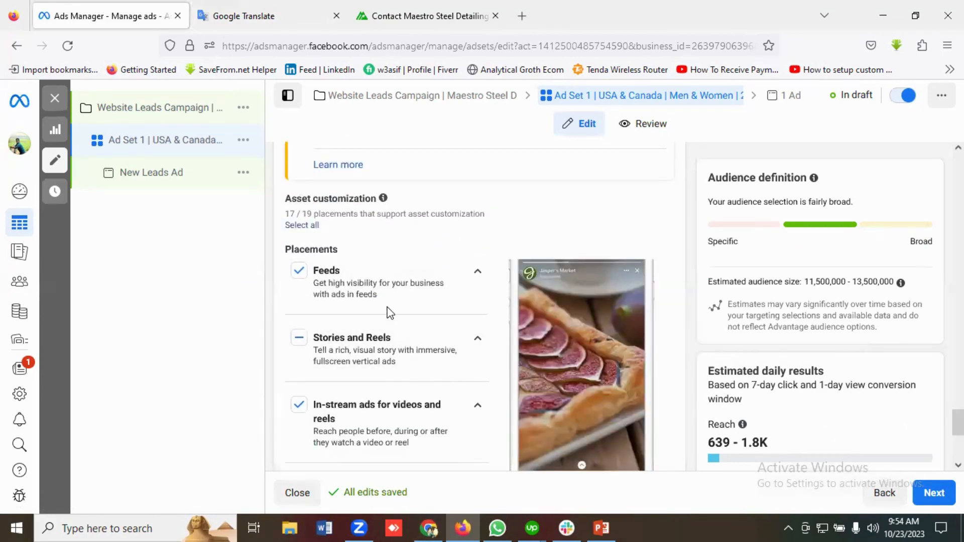
scroll(391, 313, "down", 1)
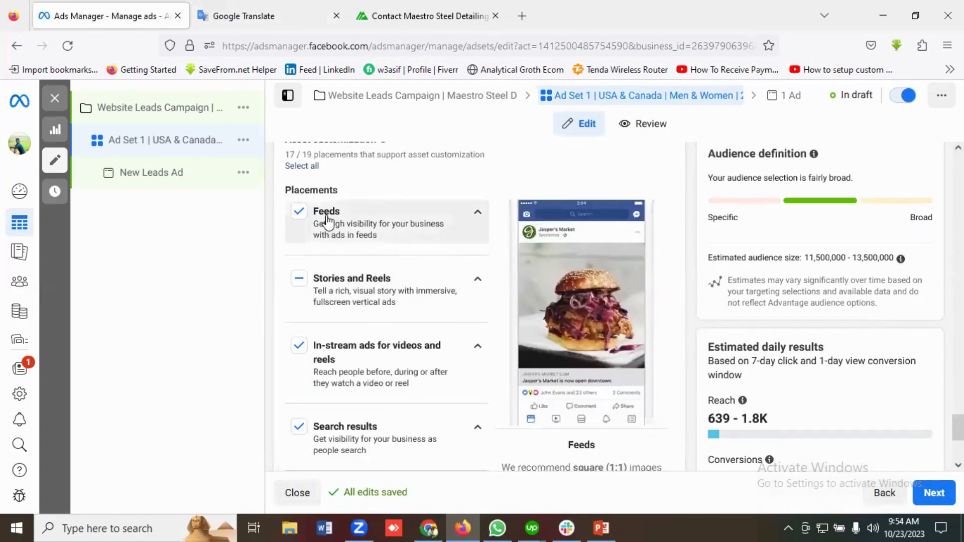
scroll(413, 276, "down", 1)
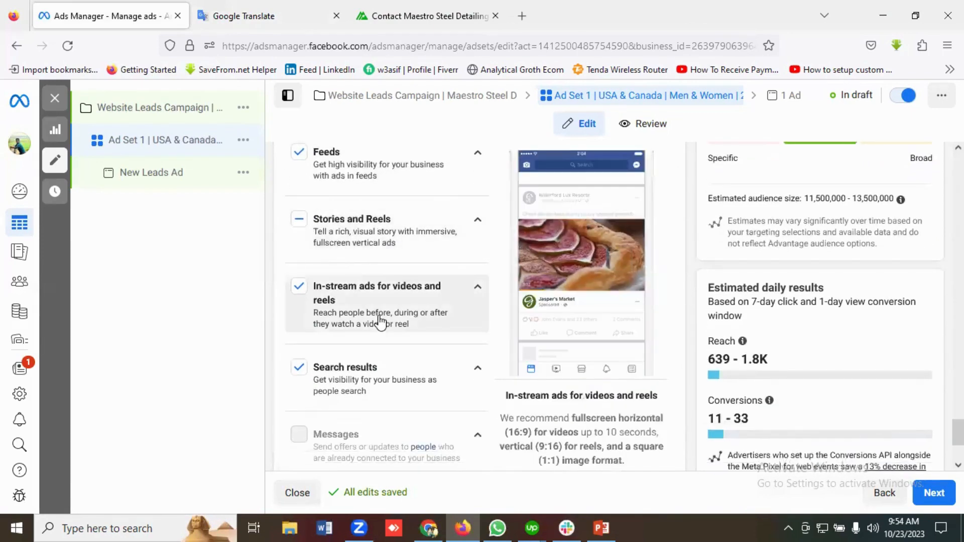
scroll(382, 331, "down", 1)
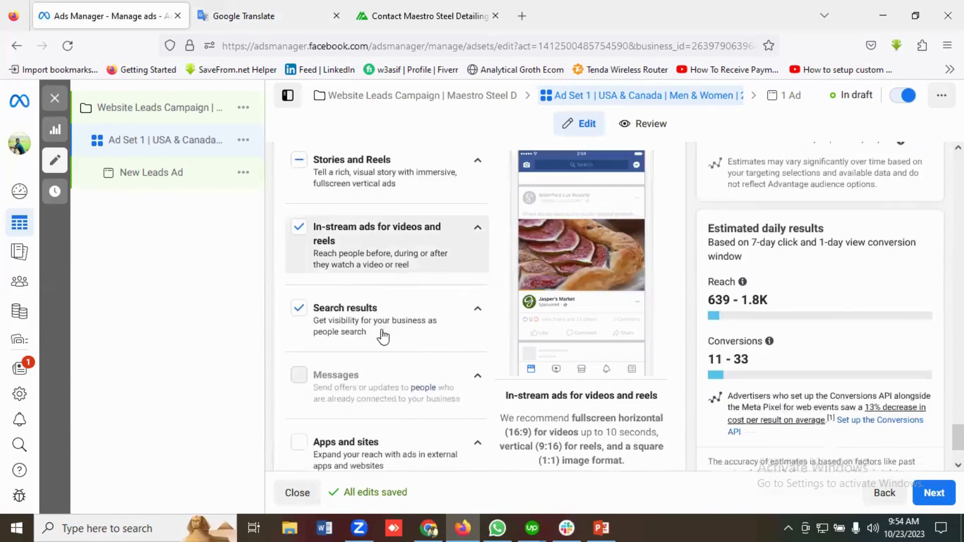
scroll(431, 326, "down", 2)
scroll(435, 334, "up", 2)
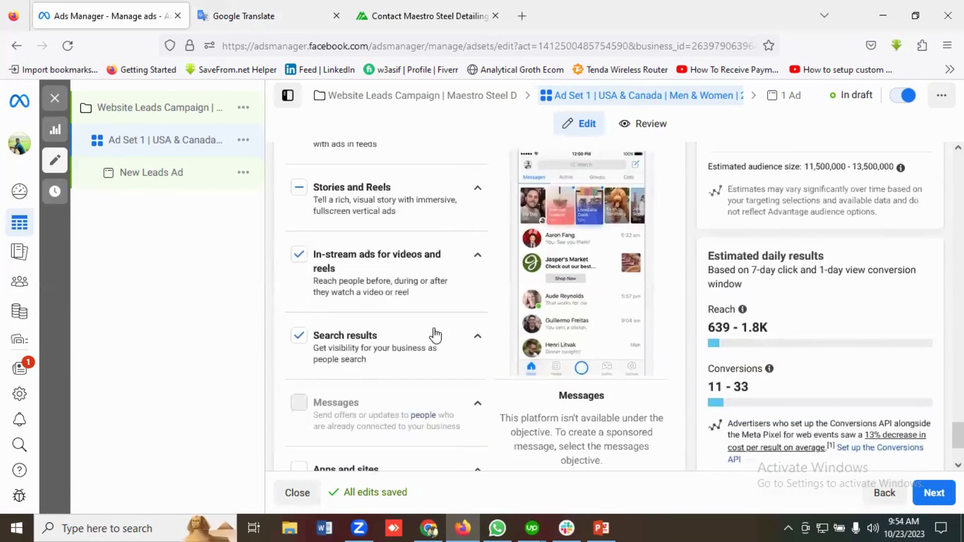
scroll(814, 327, "up", 2)
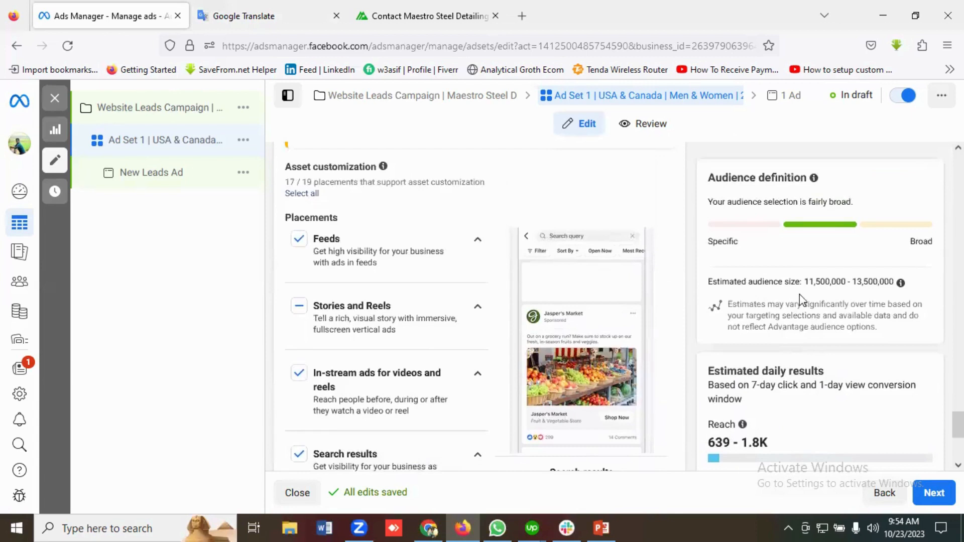
scroll(808, 345, "down", 1)
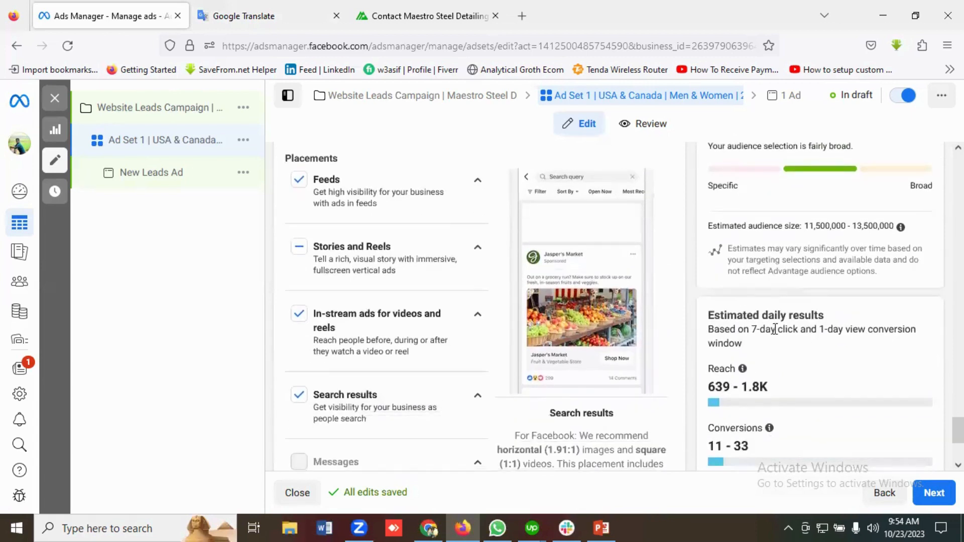
scroll(818, 327, "down", 1)
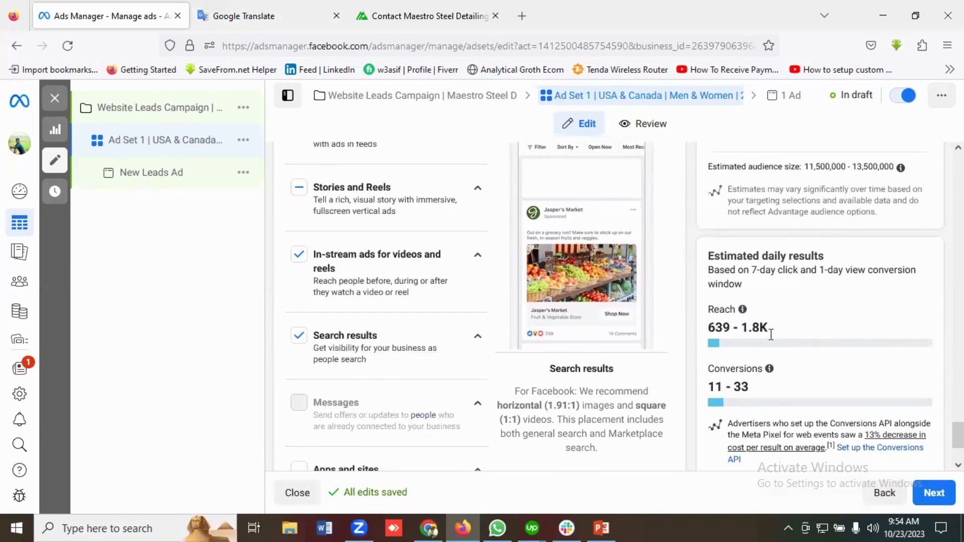
scroll(772, 347, "down", 1)
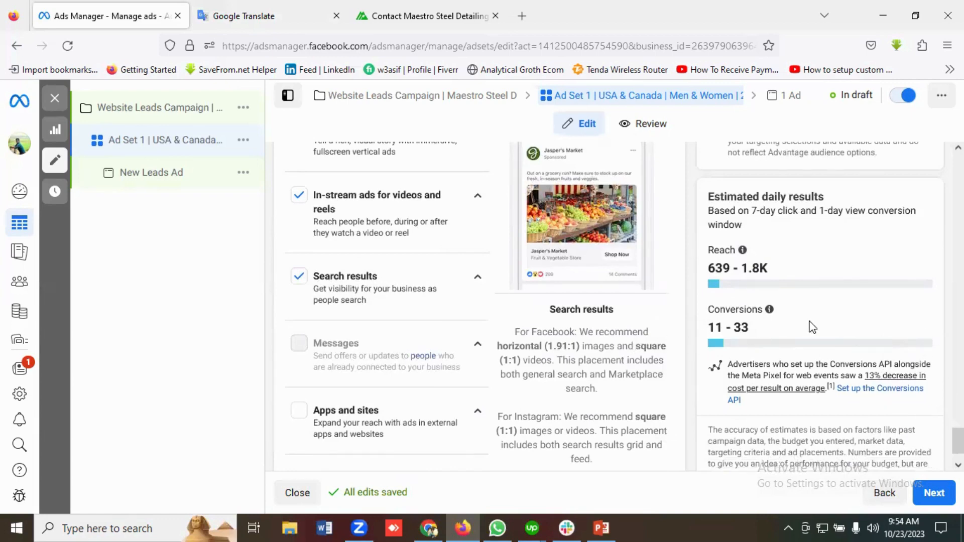
scroll(812, 327, "down", 1)
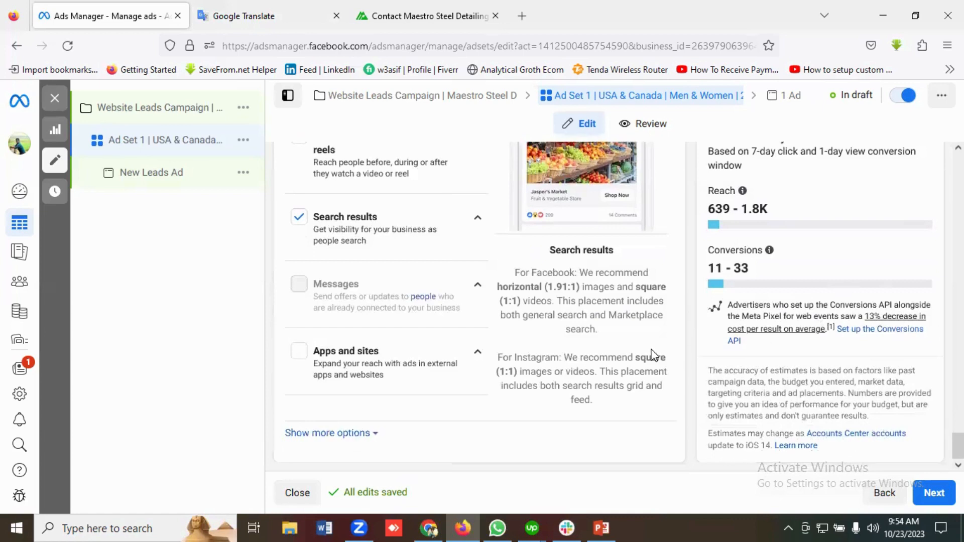
scroll(933, 459, "up", 1)
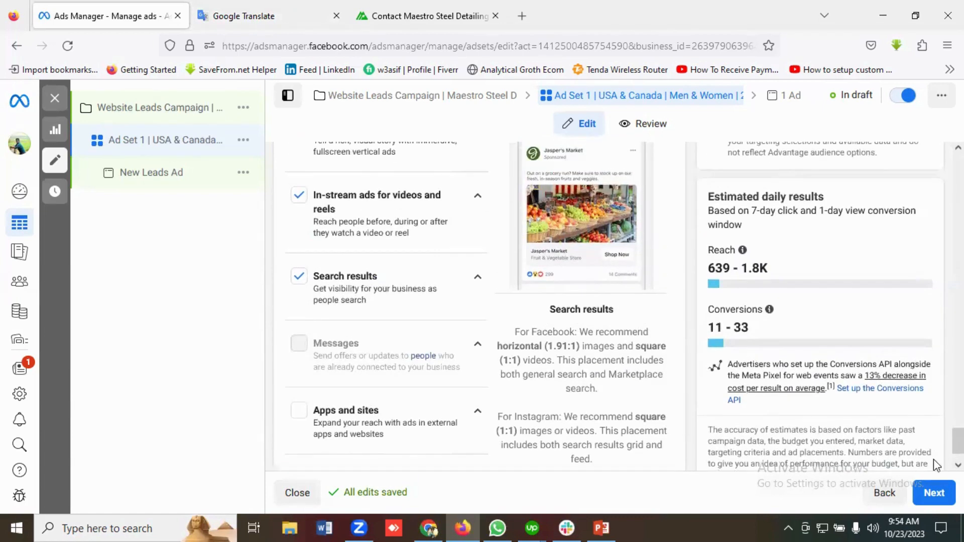
Proceed from the ad set to its ad and rename the ad as "Website Lead | Single Image"
left_click(937, 496)
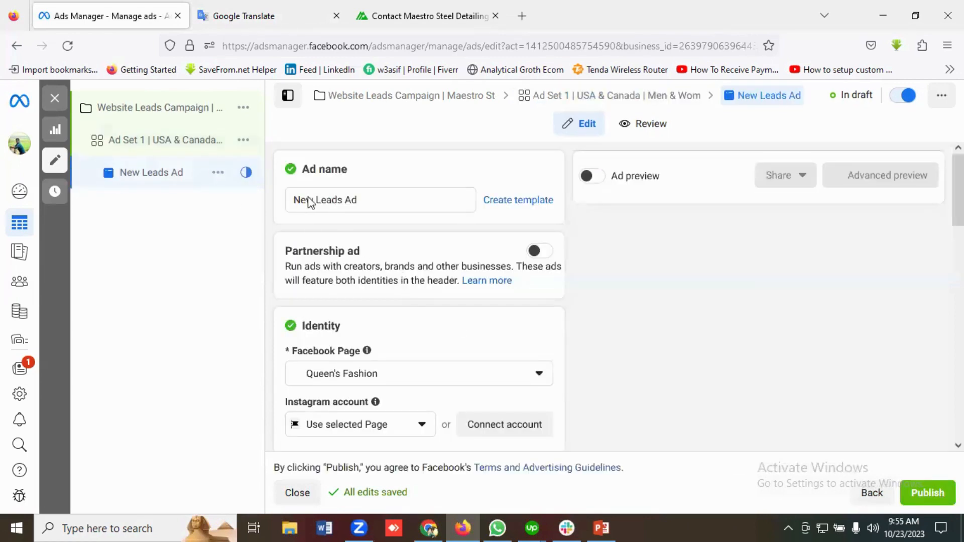
left_click(373, 200)
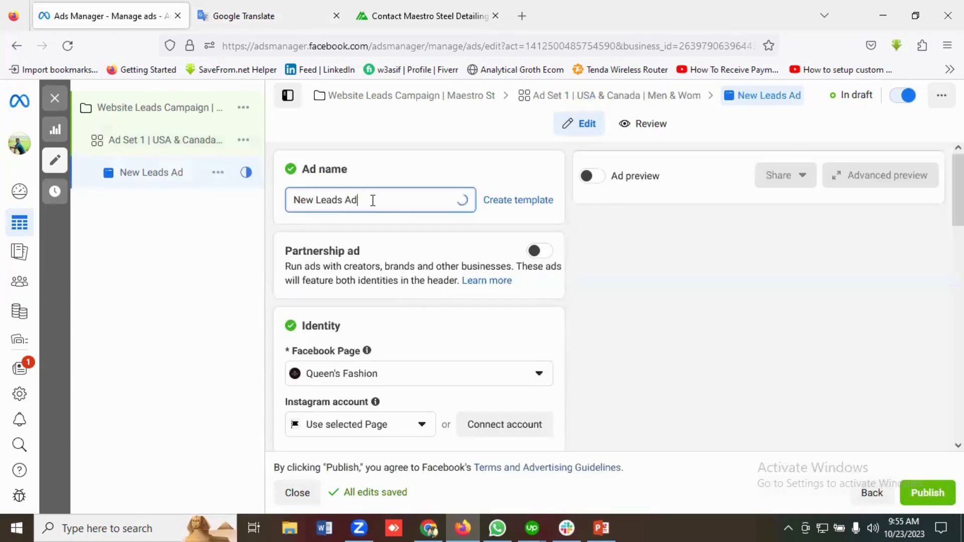
triple_click(308, 199)
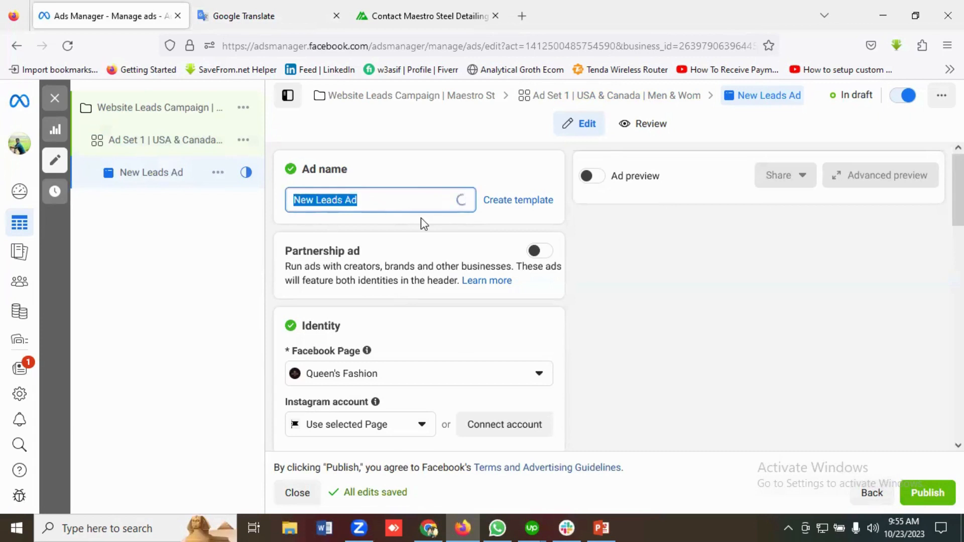
type("Websi")
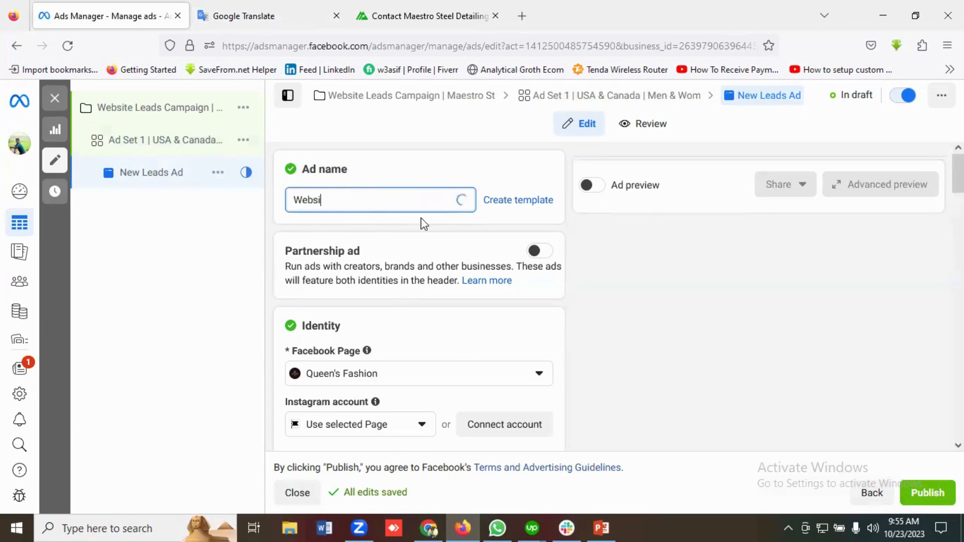
type("te Lea")
type("d | Single Image")
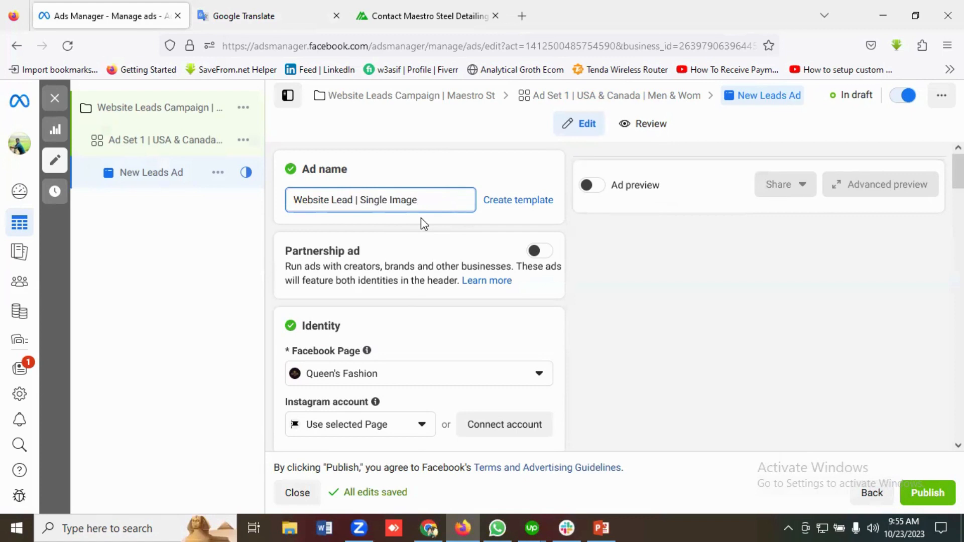
Start adding an image to the ad creative and select the 1200 × 900 "2021-Tekla-H..." picture from the account images
scroll(456, 301, "down", 3)
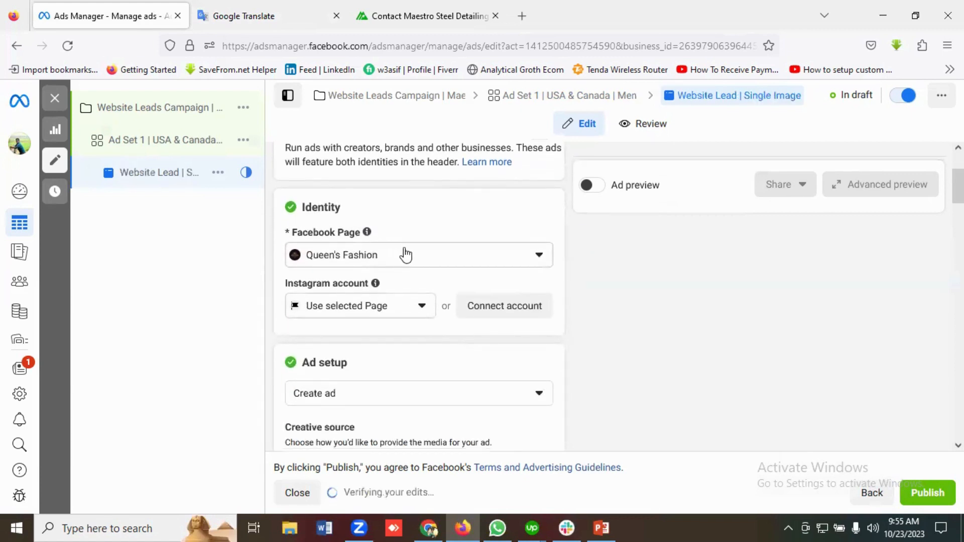
scroll(402, 253, "down", 3)
scroll(385, 294, "down", 2)
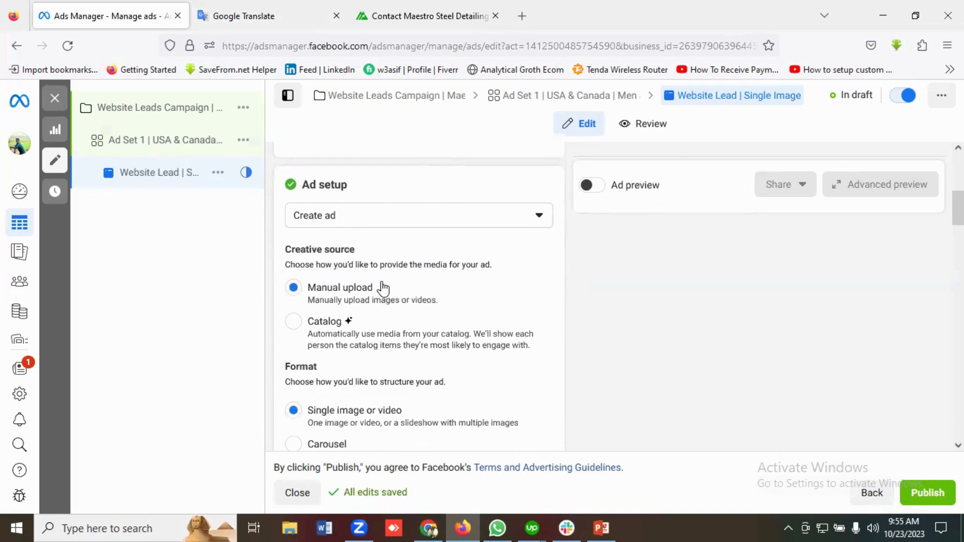
scroll(383, 286, "down", 3)
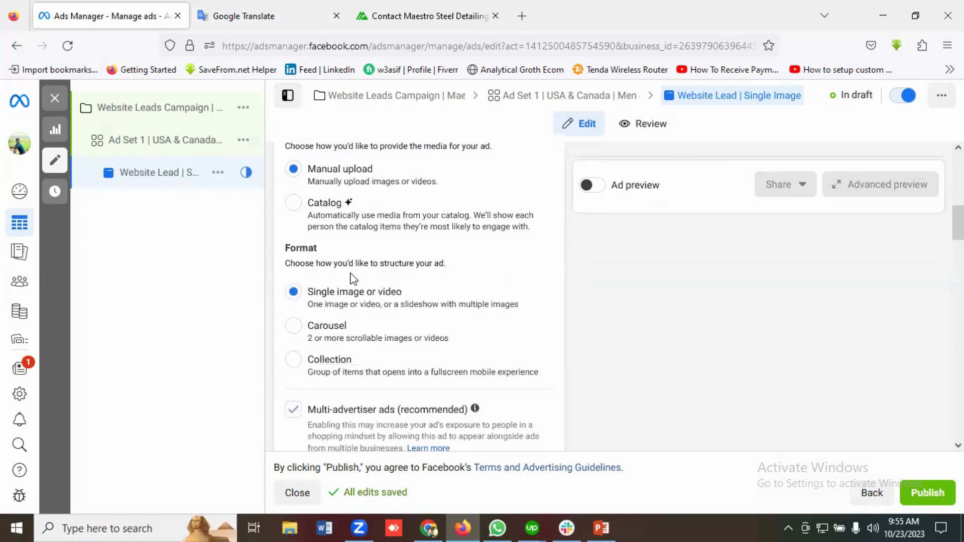
scroll(353, 279, "down", 2)
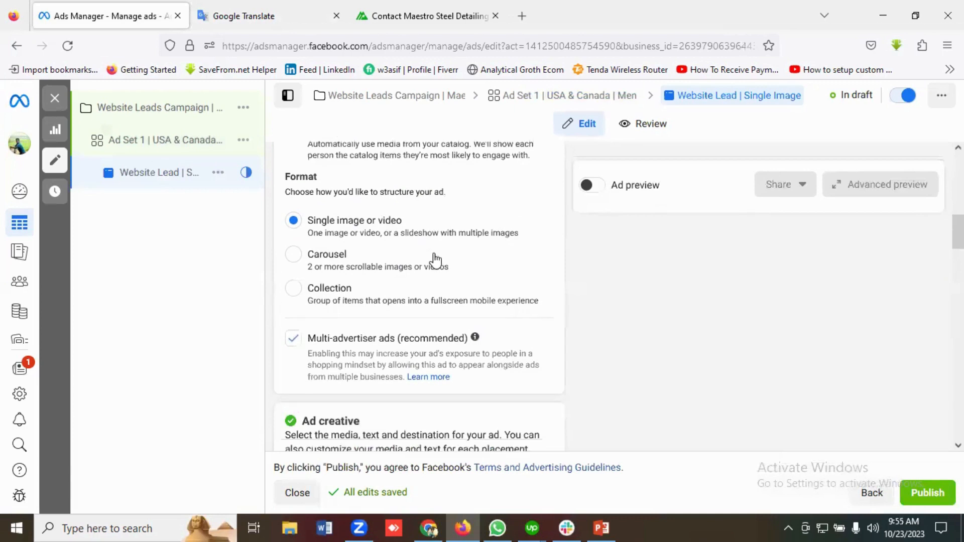
scroll(435, 260, "down", 5)
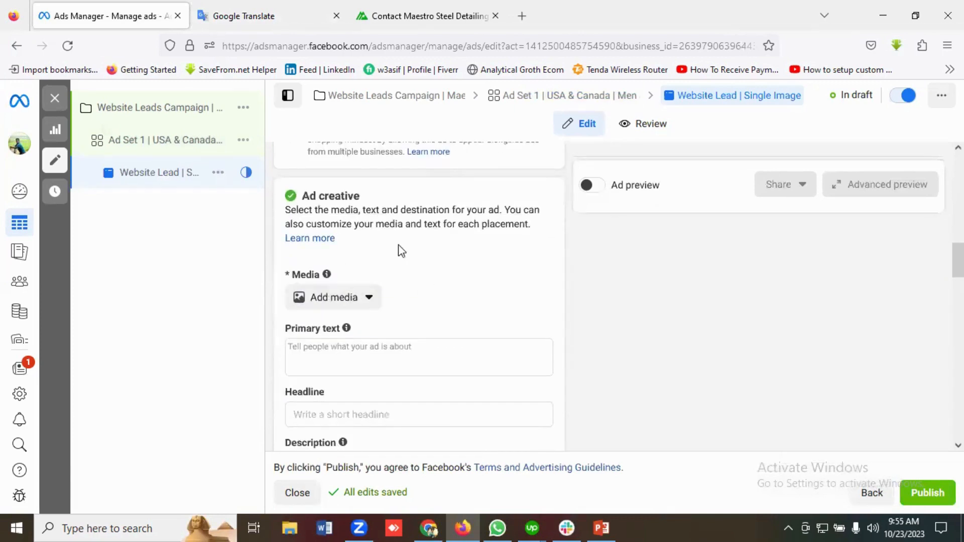
scroll(399, 271, "down", 1)
left_click(335, 242)
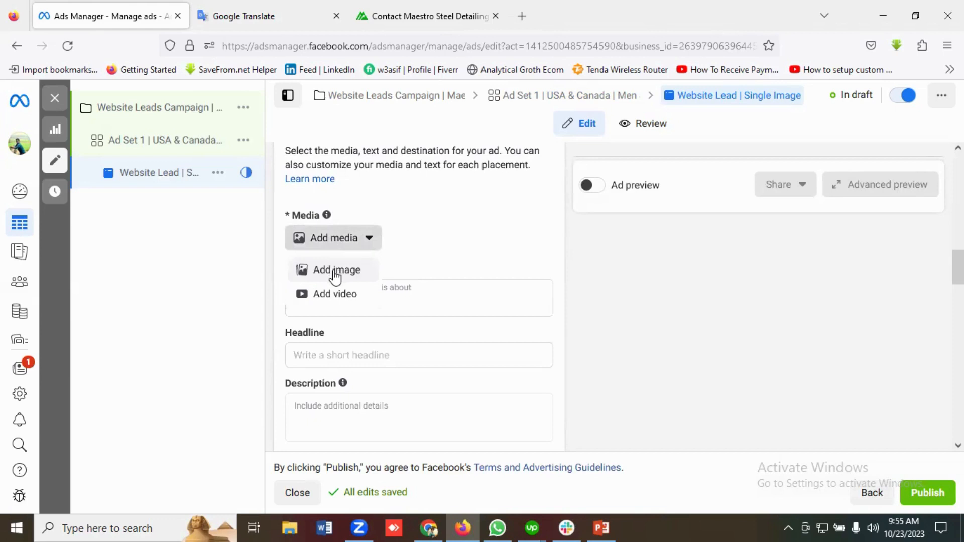
left_click(335, 274)
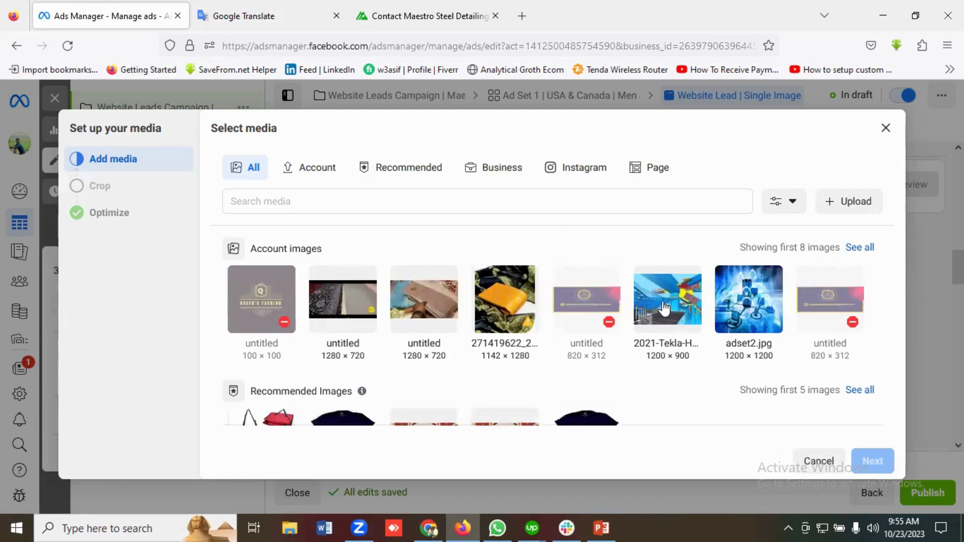
left_click(670, 299)
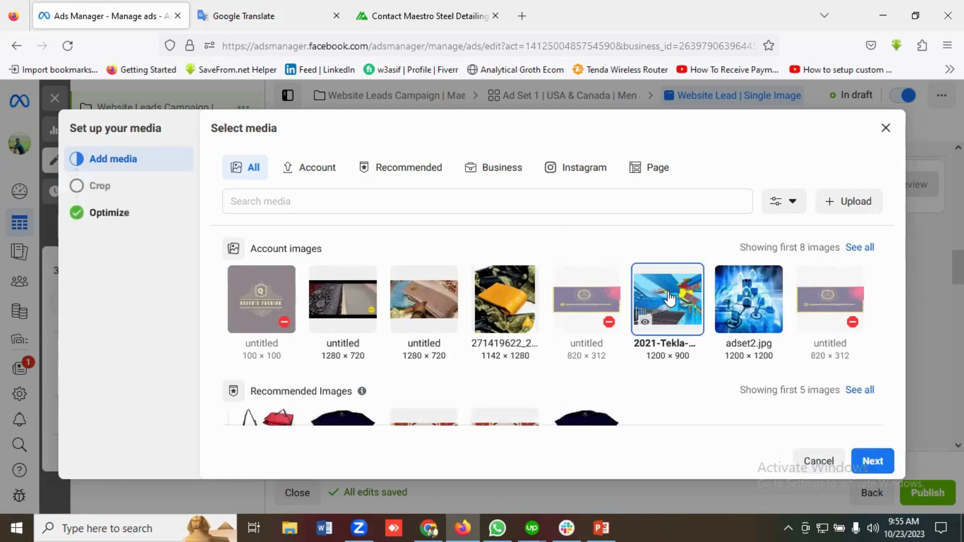
Accept the recommended placement crops and all Advantage+ creative optimizations, finishing the image setup
left_click(870, 463)
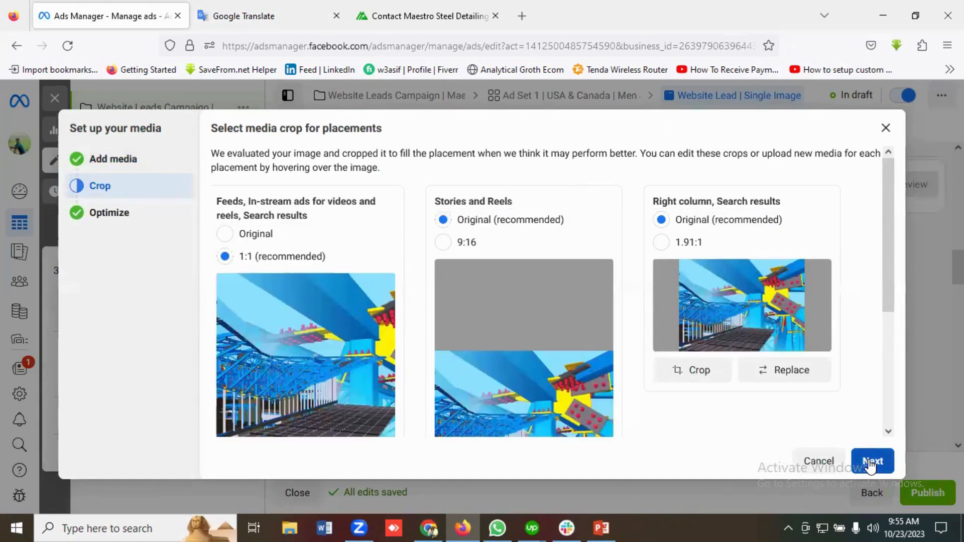
left_click(870, 463)
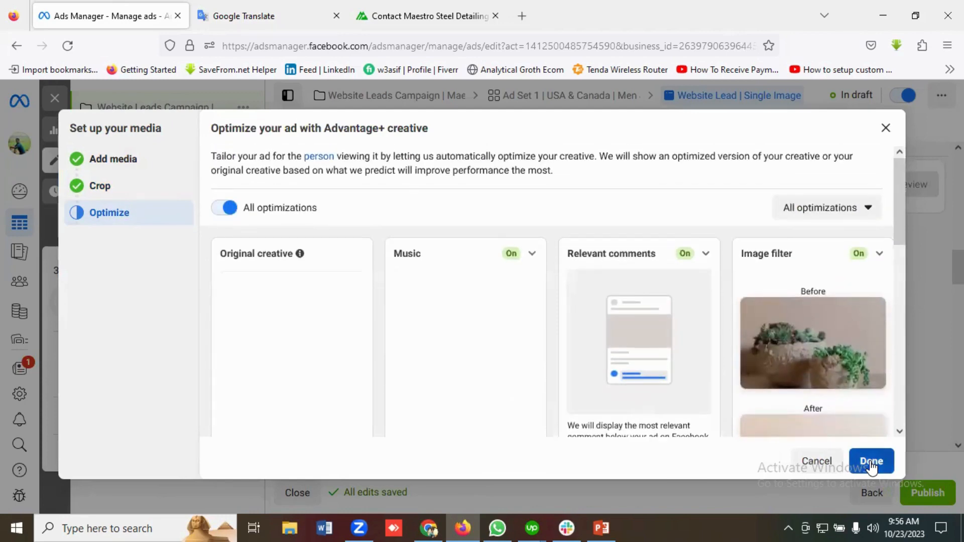
left_click(871, 460)
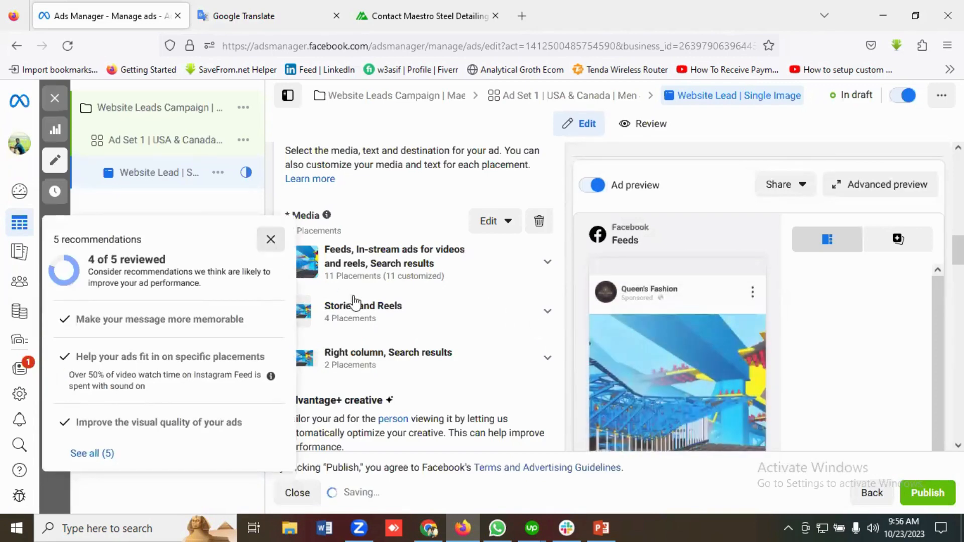
Copy Ad Set 1's full primary text, from "Get one-stop solution" through the website link, from the Google Translate brief into the ad's primary text
scroll(437, 331, "down", 4)
scroll(442, 330, "down", 6)
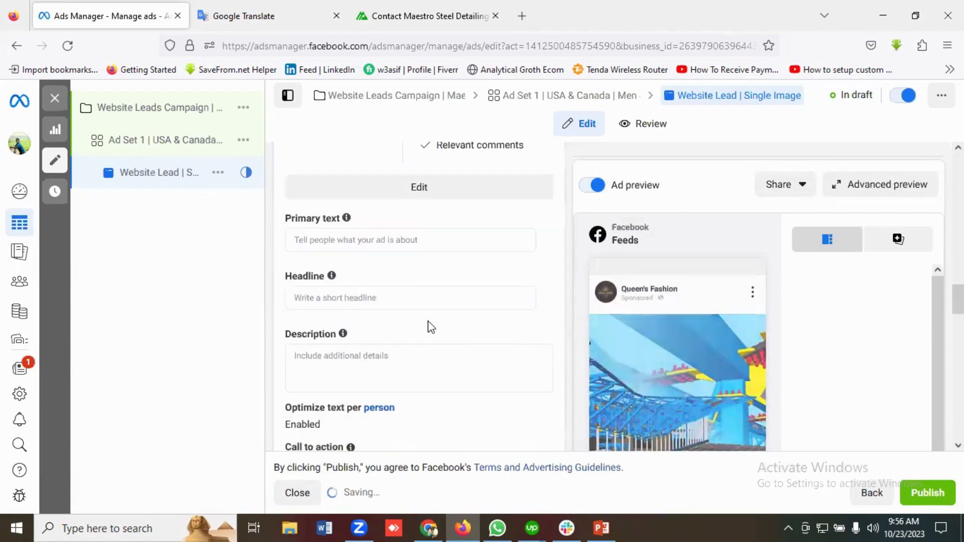
left_click(319, 241)
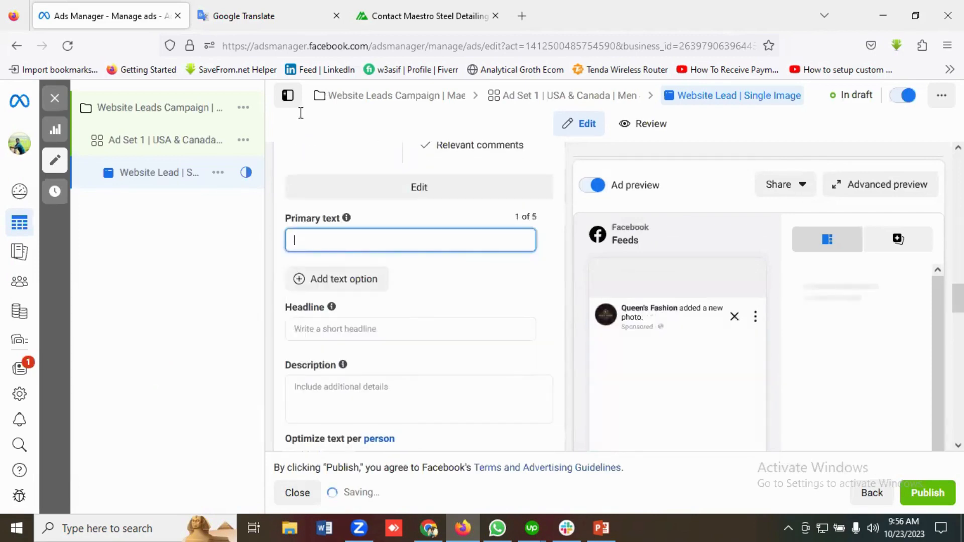
left_click(270, 16)
scroll(121, 351, "down", 3)
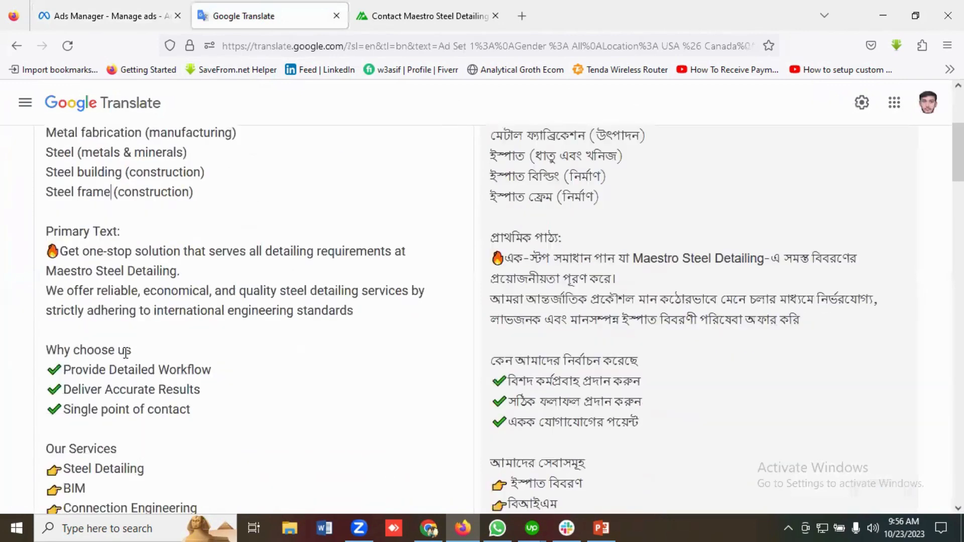
left_click_drag(54, 258, 183, 437)
scroll(150, 351, "down", 4)
scroll(188, 371, "down", 2)
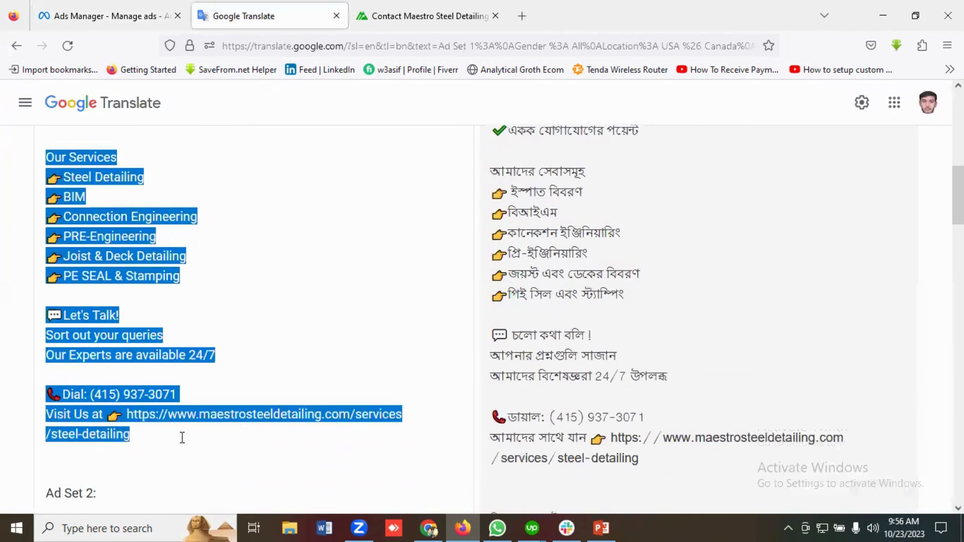
right_click(125, 346)
left_click(100, 19)
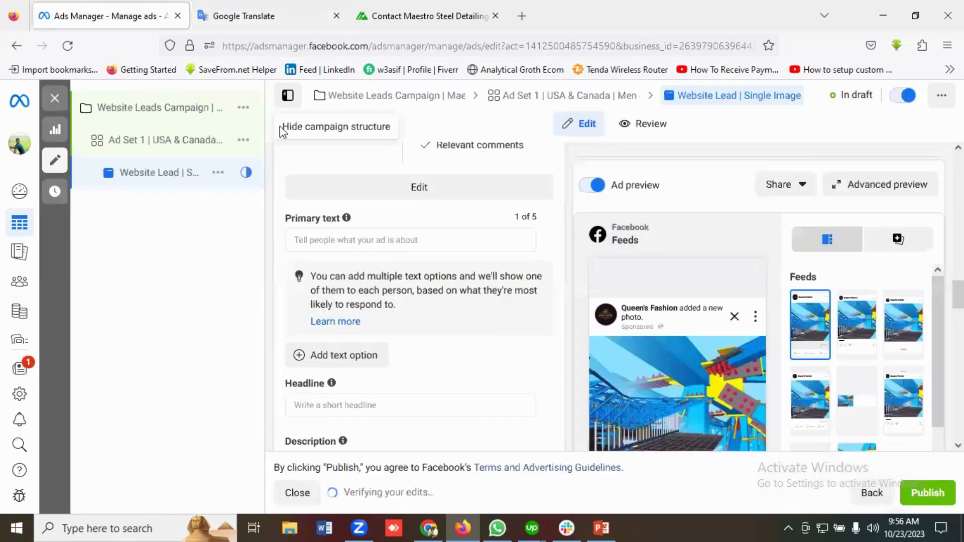
left_click(336, 238)
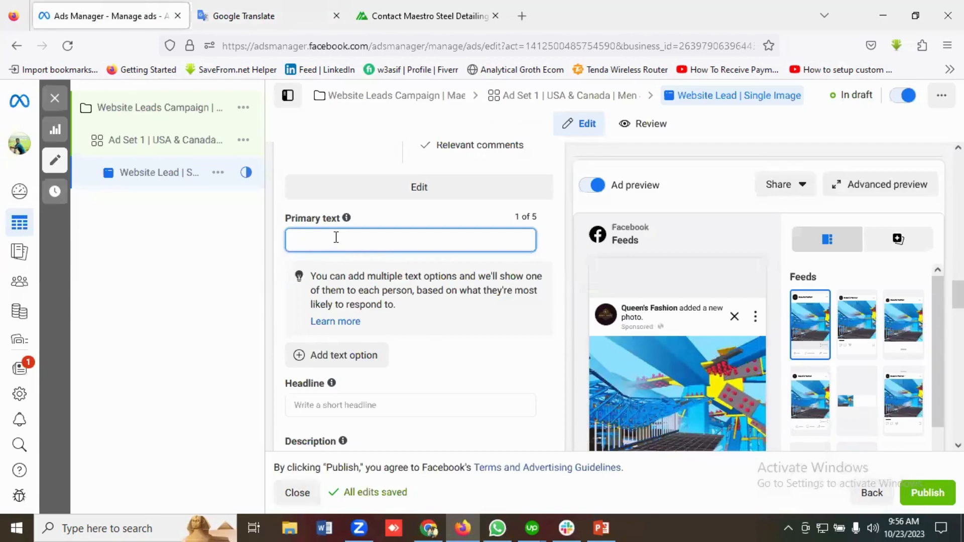
key("ctrl+v")
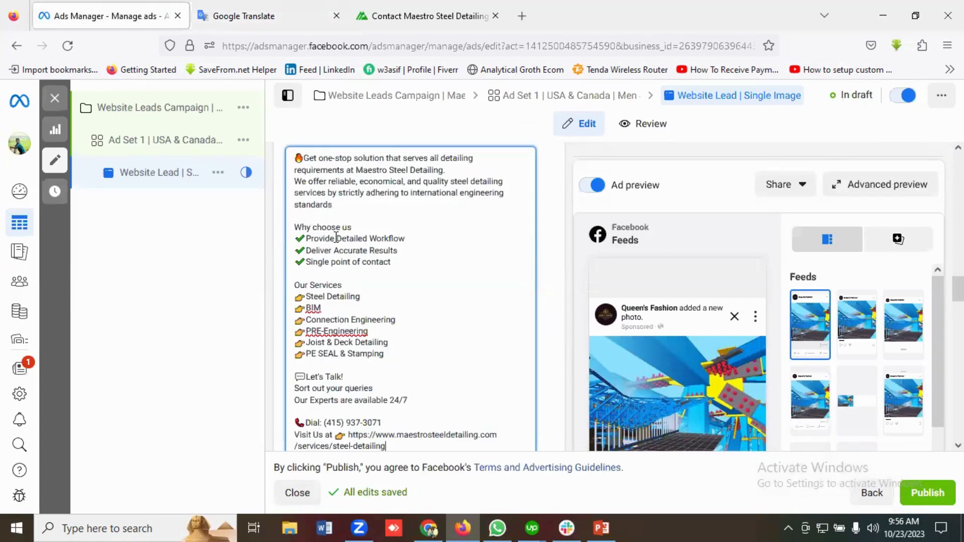
Check the pasted primary text and enter "Maestro Steel Detailing" as the ad's headline
left_click(263, 263)
scroll(298, 283, "up", 1)
scroll(299, 288, "up", 2)
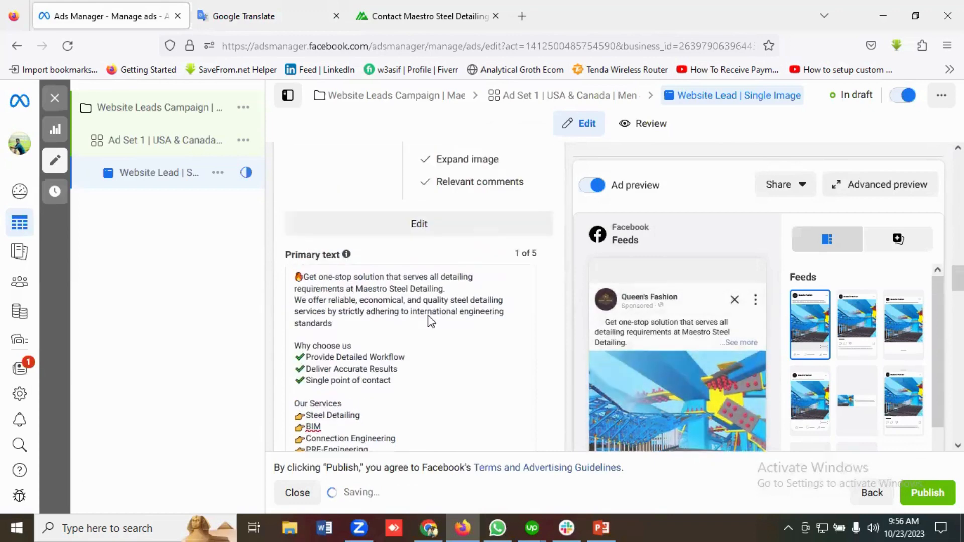
scroll(429, 316, "down", 1)
scroll(430, 317, "down", 6)
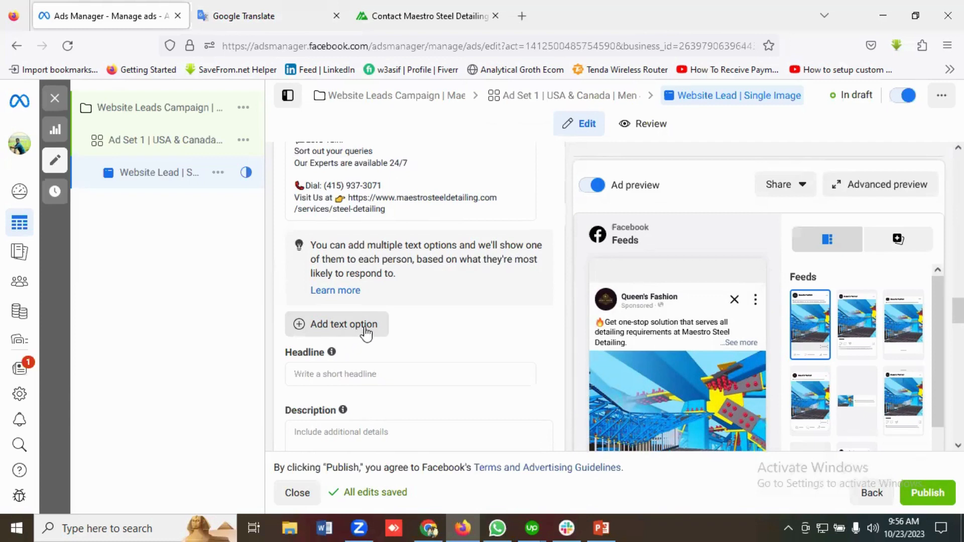
scroll(361, 334, "down", 2)
left_click(311, 260)
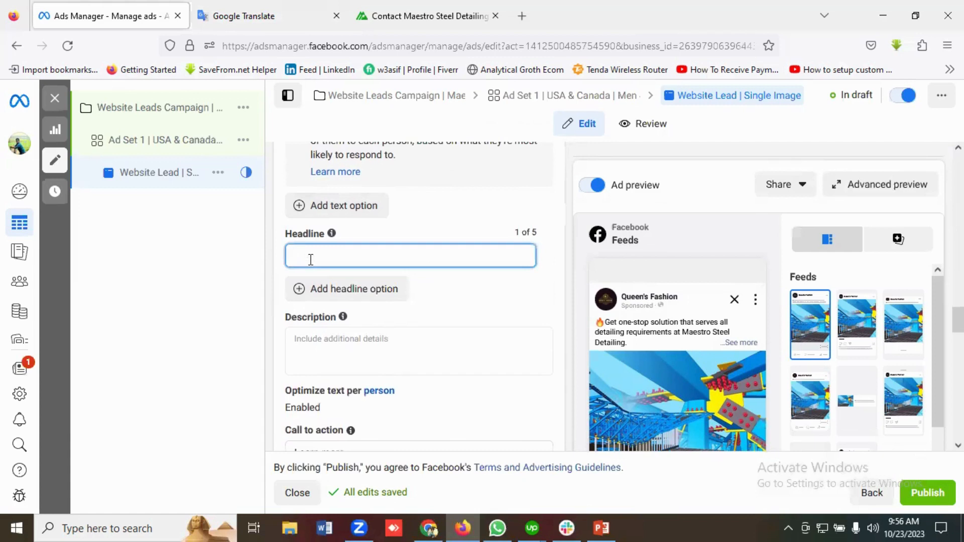
type("Maestro Steel Detailing")
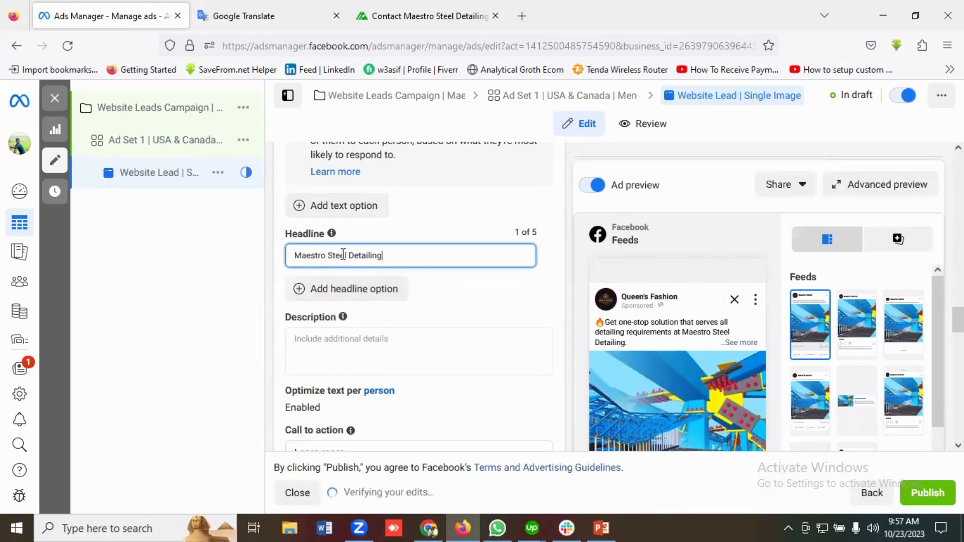
Set the ad's call to action to "Contact us"
scroll(413, 324, "down", 1)
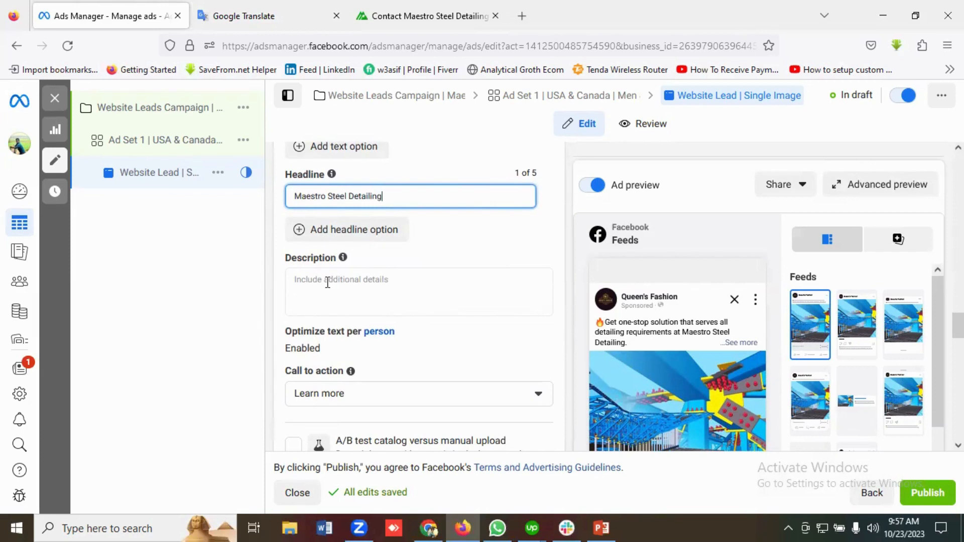
scroll(372, 294, "down", 1)
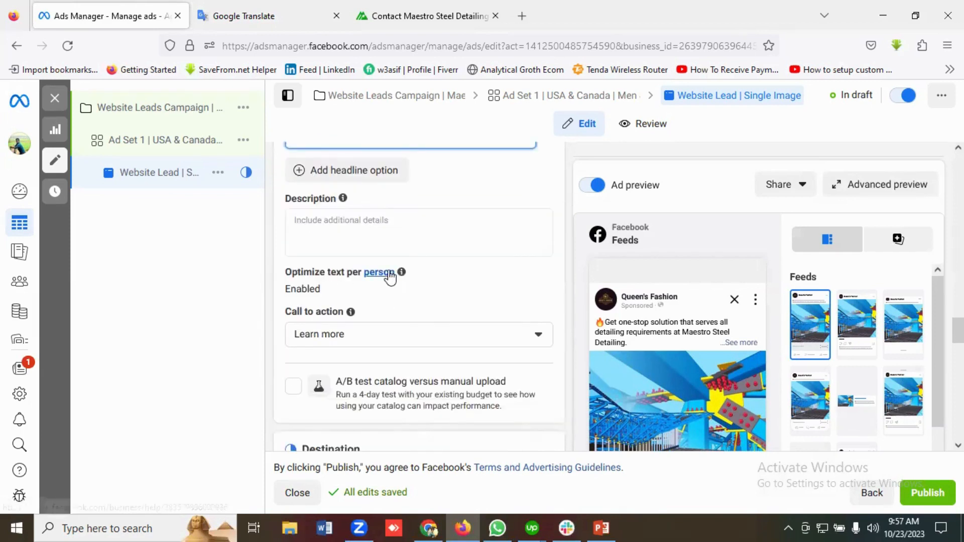
scroll(391, 276, "down", 1)
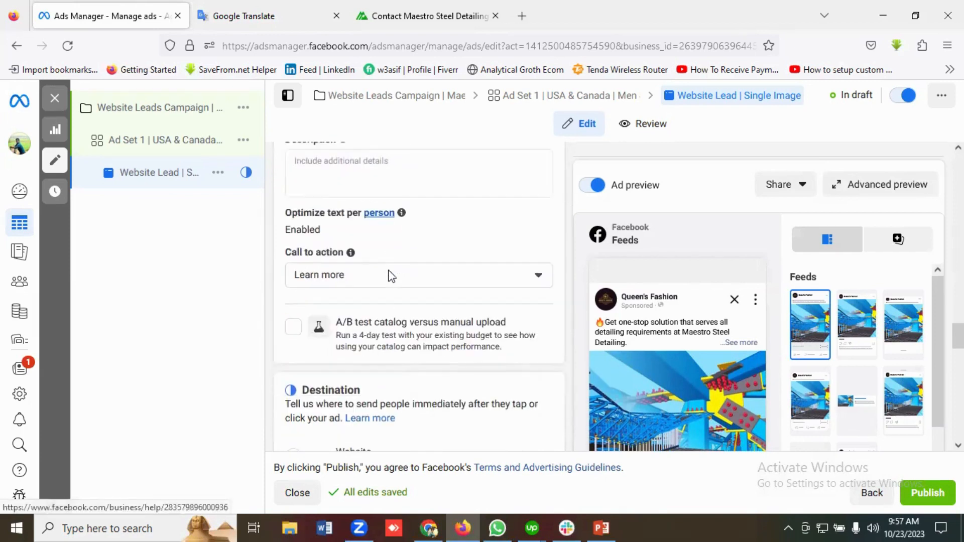
left_click(365, 282)
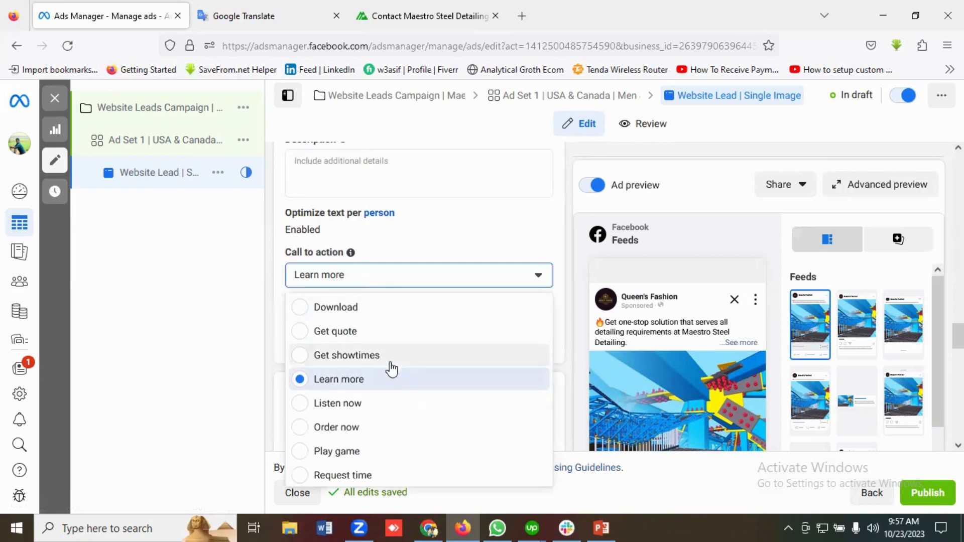
scroll(360, 364, "down", 3)
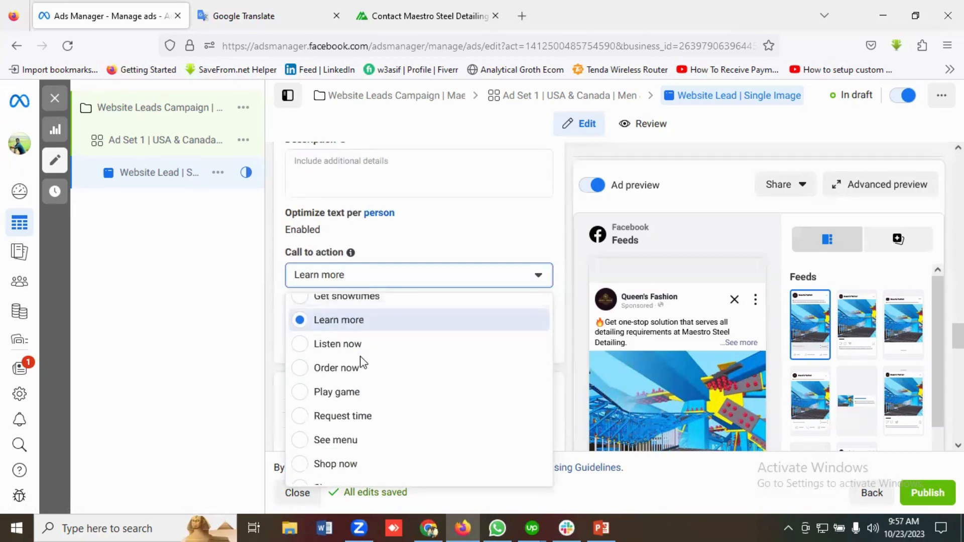
scroll(361, 364, "down", 2)
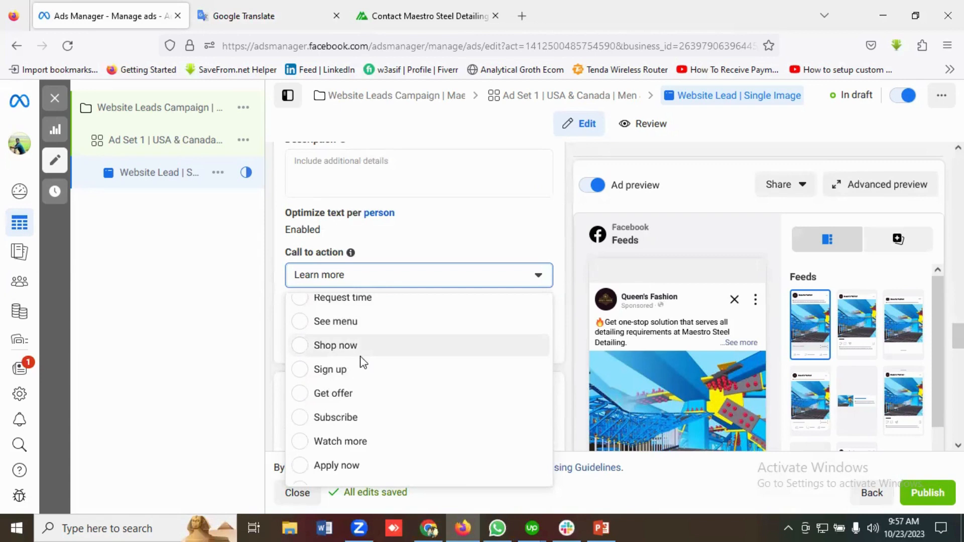
scroll(364, 362, "down", 2)
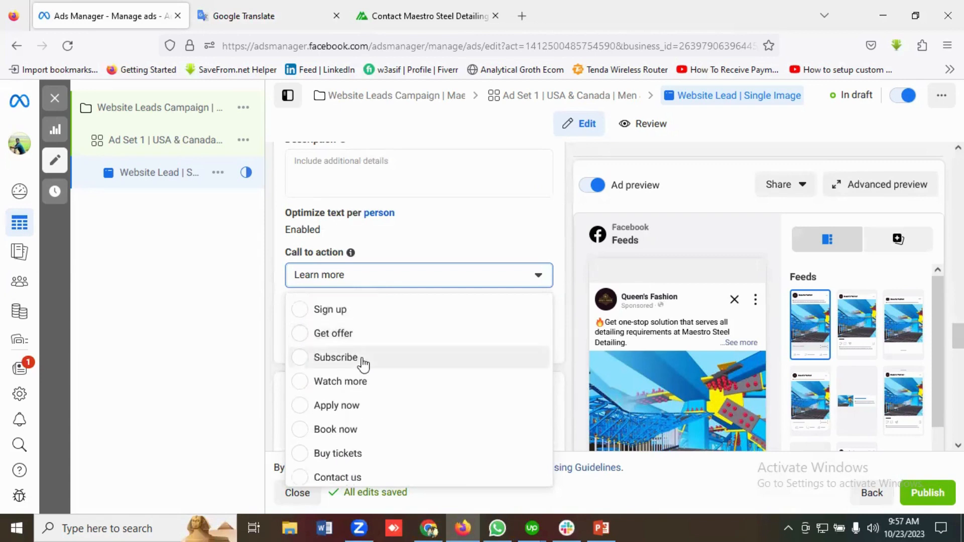
scroll(364, 368, "up", 6)
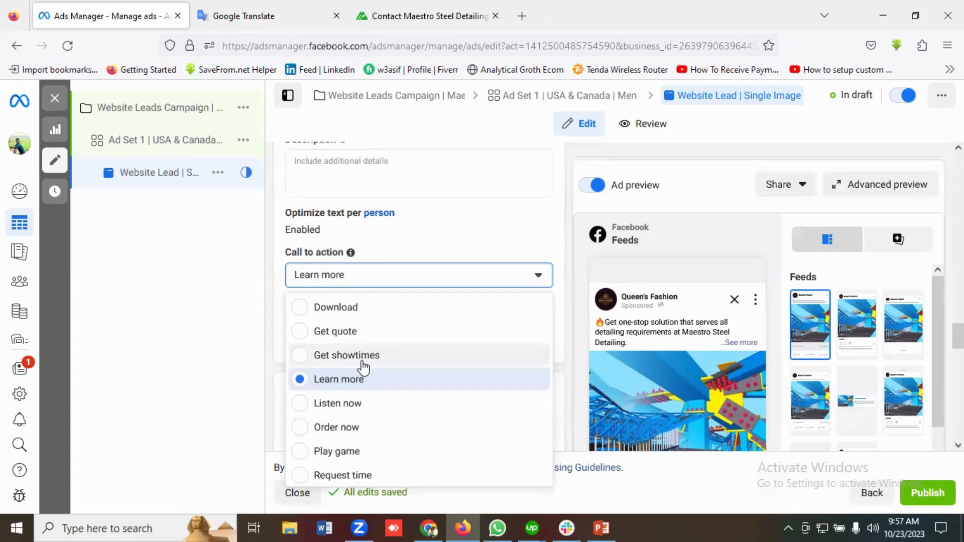
scroll(364, 368, "down", 5)
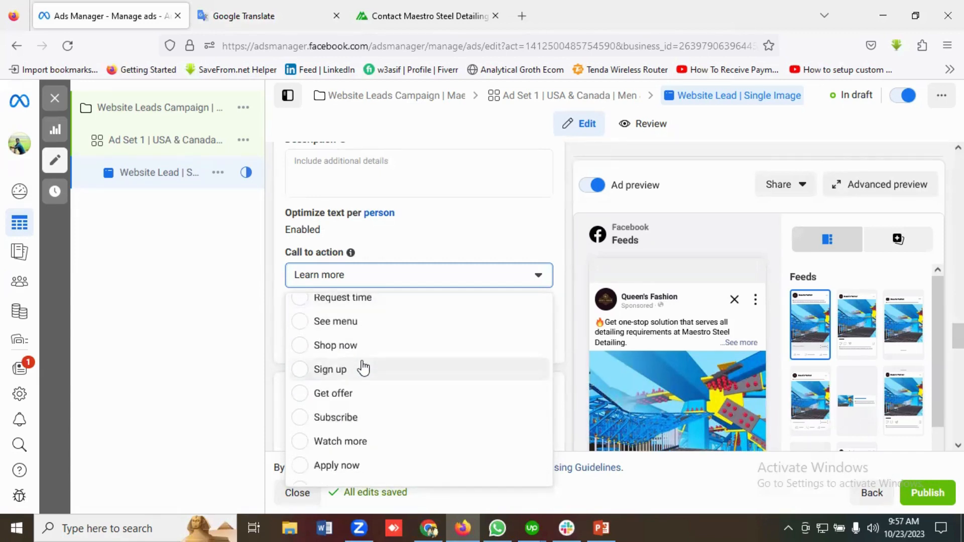
scroll(362, 369, "down", 2)
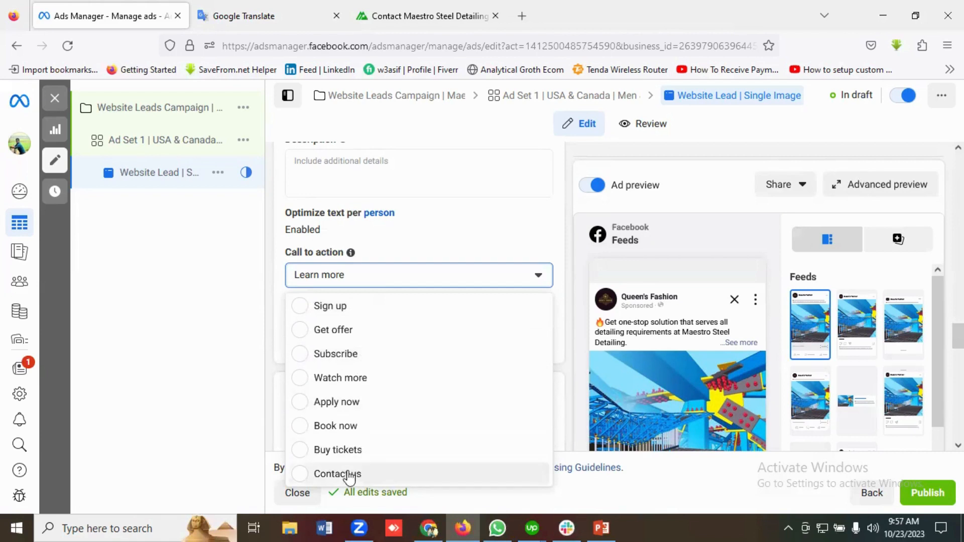
left_click(346, 474)
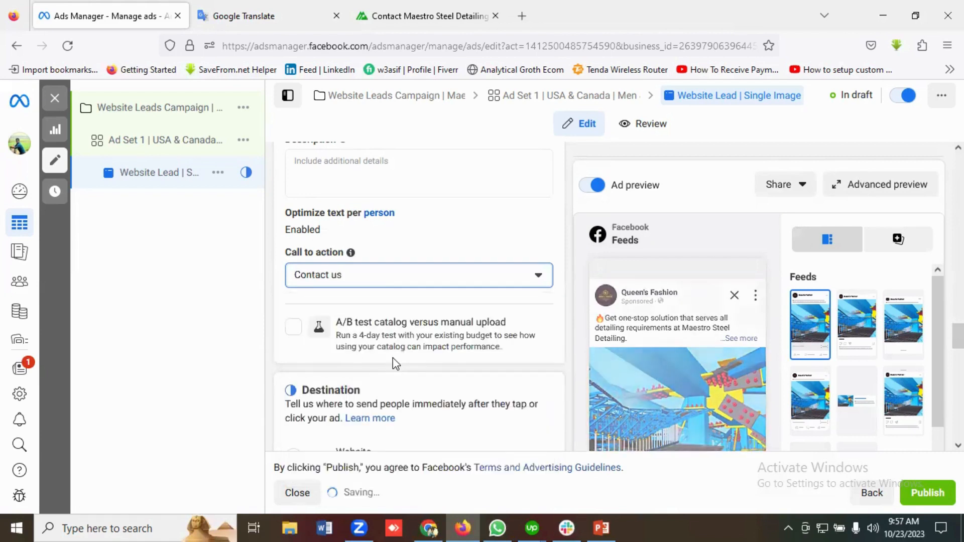
scroll(396, 364, "down", 4)
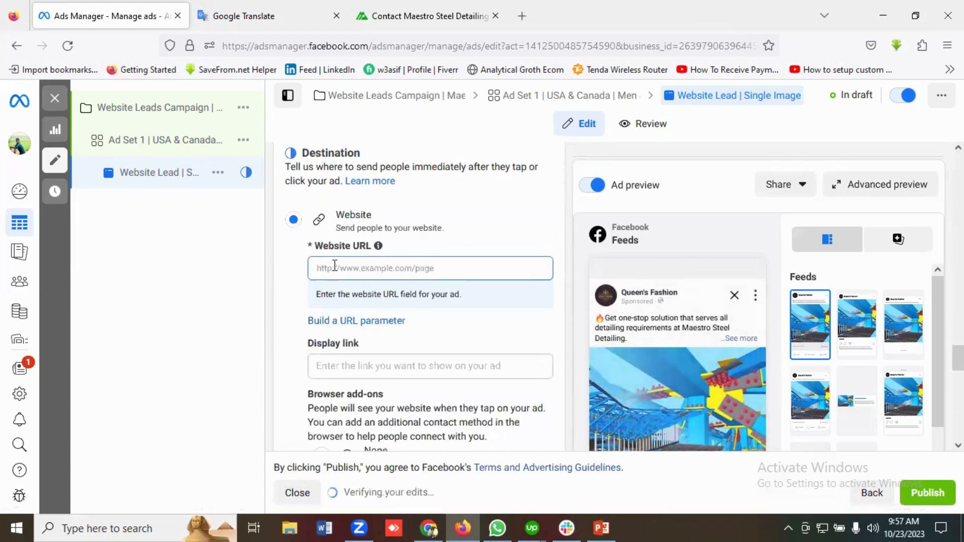
left_click(365, 271)
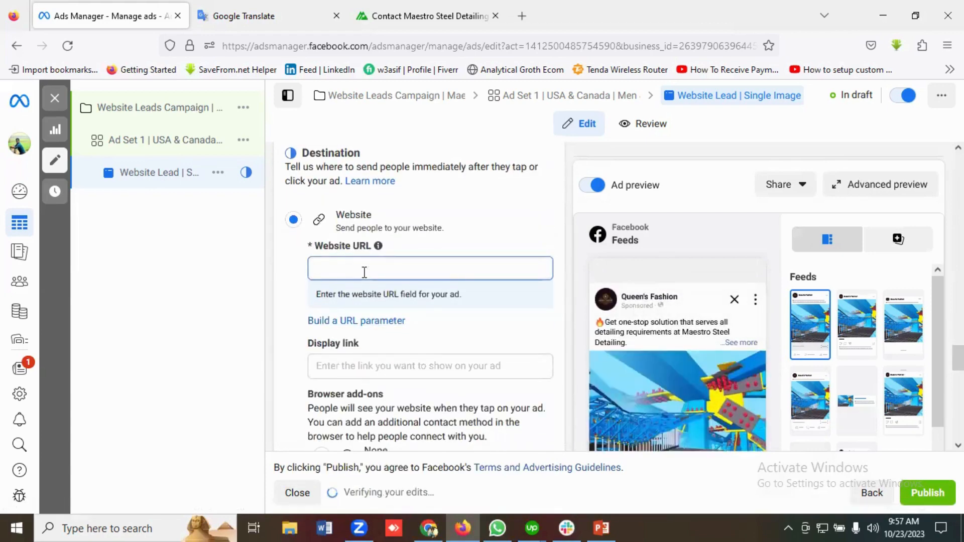
left_click(409, 10)
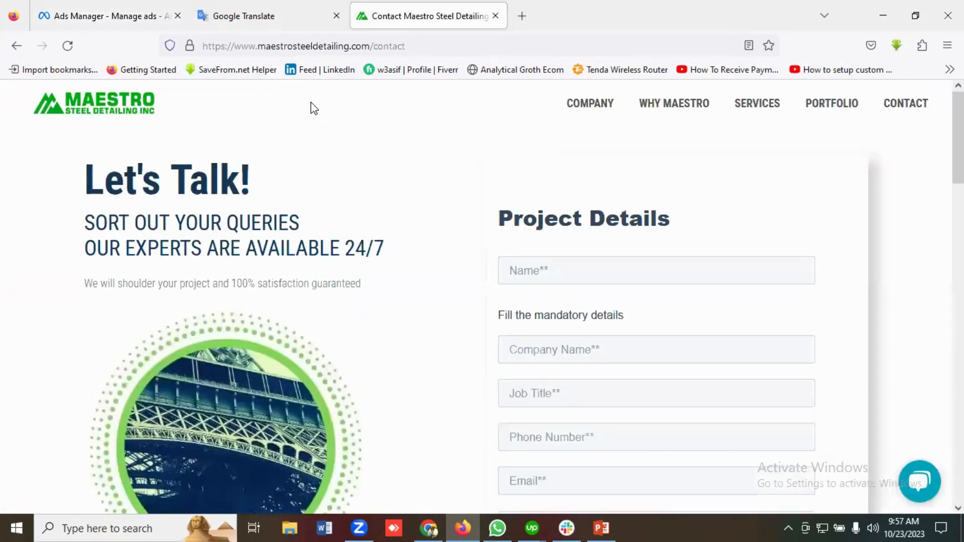
left_click_drag(374, 46, 202, 46)
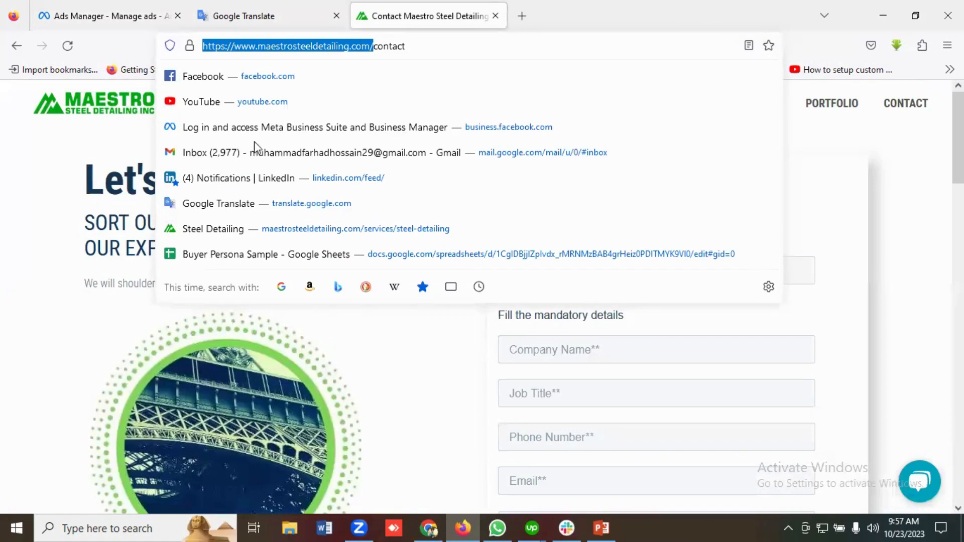
right_click(226, 47)
left_click(248, 130)
left_click(131, 14)
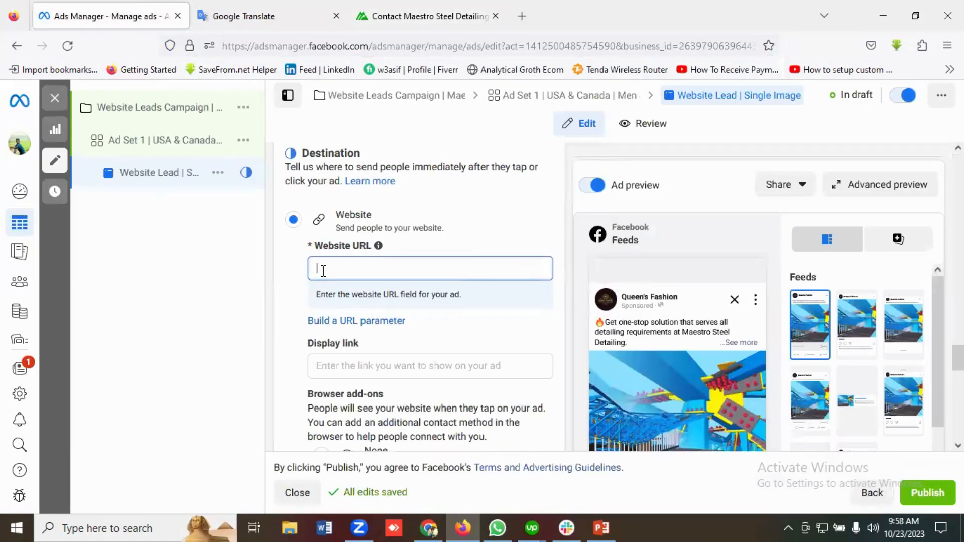
key("ctrl+v")
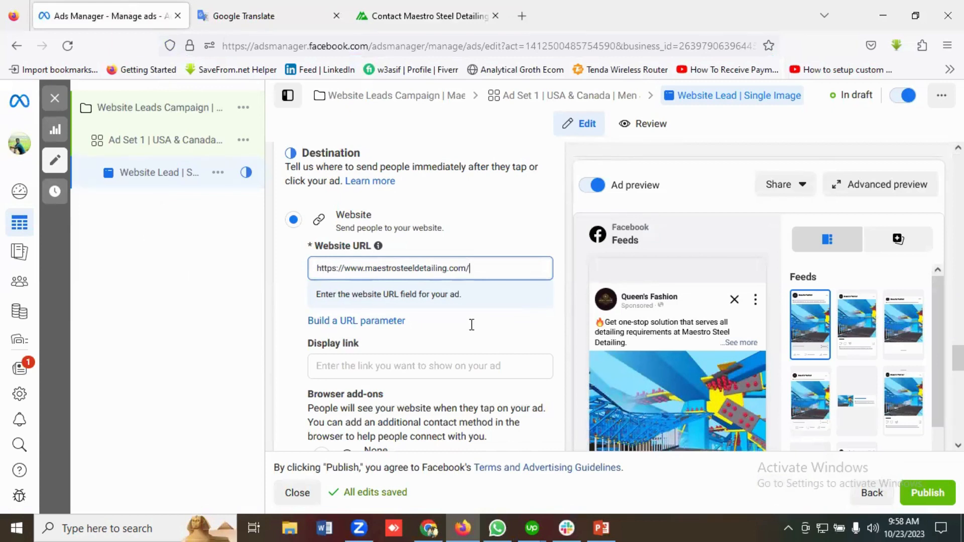
Start building a URL parameter for the website URL and set the campaign source to {{site_source_name}}
scroll(412, 314, "down", 1)
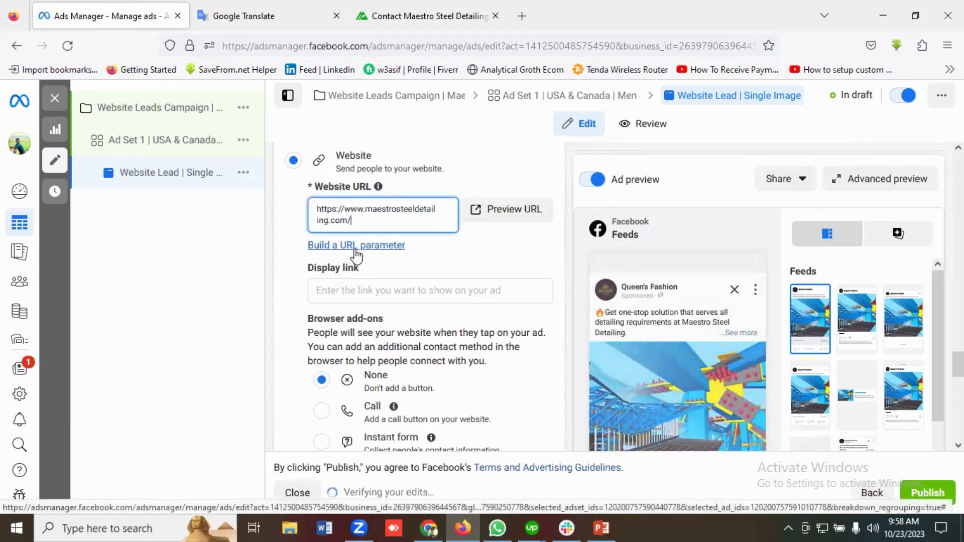
left_click(356, 246)
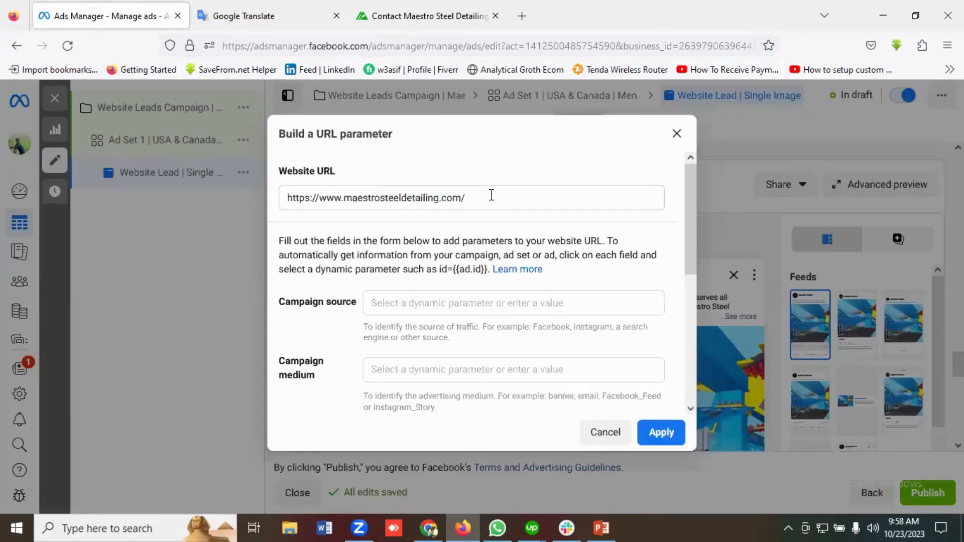
scroll(441, 319, "down", 1)
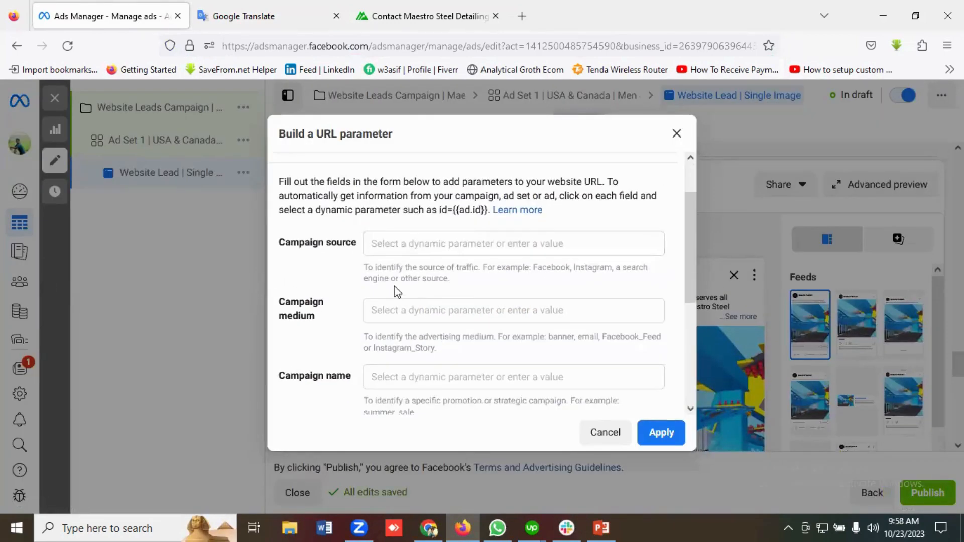
left_click(387, 245)
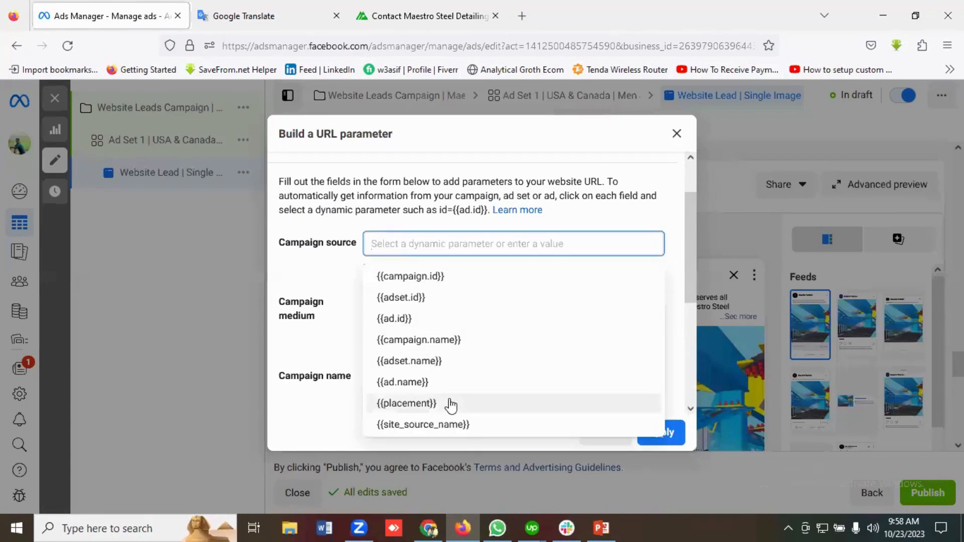
left_click(440, 433)
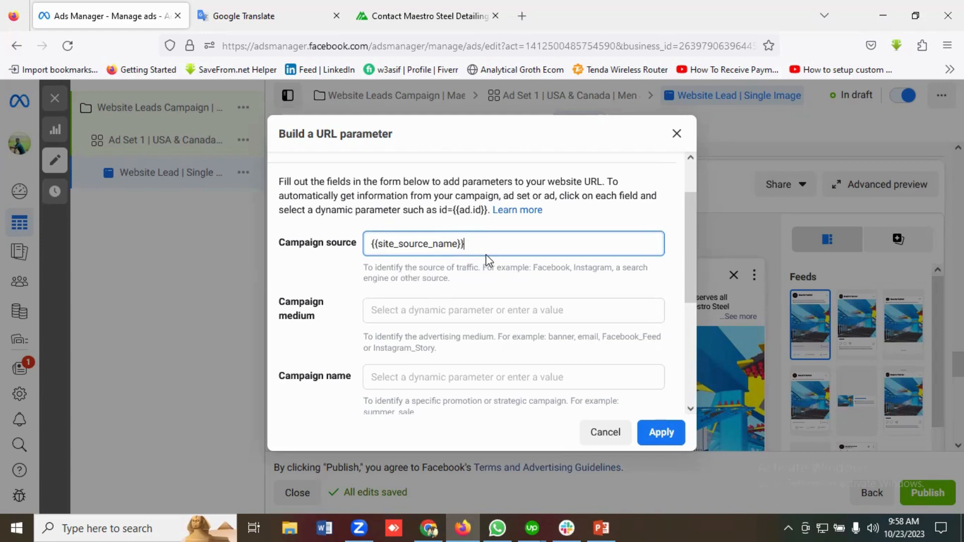
Replace the campaign source value with "Facebook"
key("BackSpace")
key("BackSpace")
key("BackSpace")
key("BackSpace")
key("BackSpace")
key("BackSpace")
key("BackSpace")
key("BackSpace")
key("BackSpace")
key("BackSpace")
key("BackSpace")
key("BackSpace")
key("BackSpace")
key("BackSpace")
key("BackSpace")
key("BackSpace")
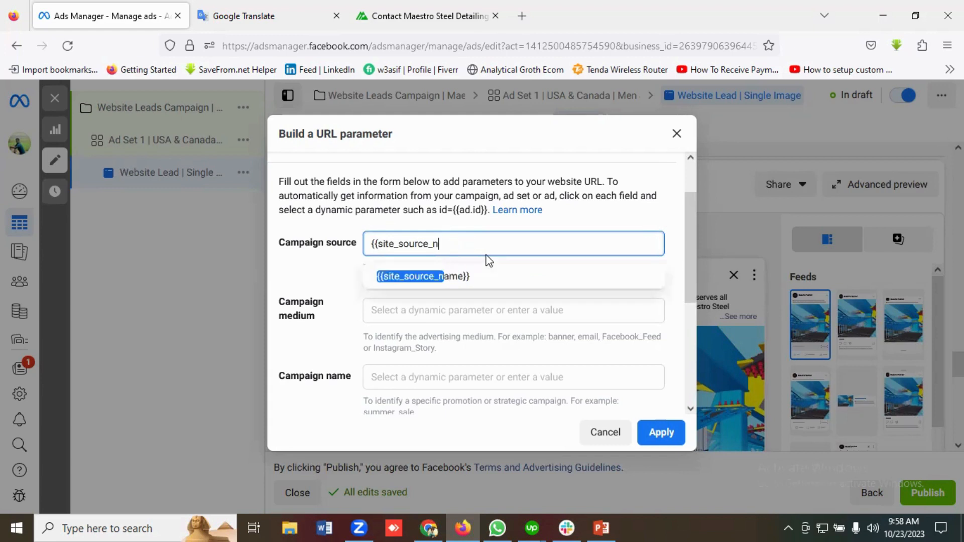
key("BackSpace")
key("BackSpace")
key("BackSpace")
key("BackSpace")
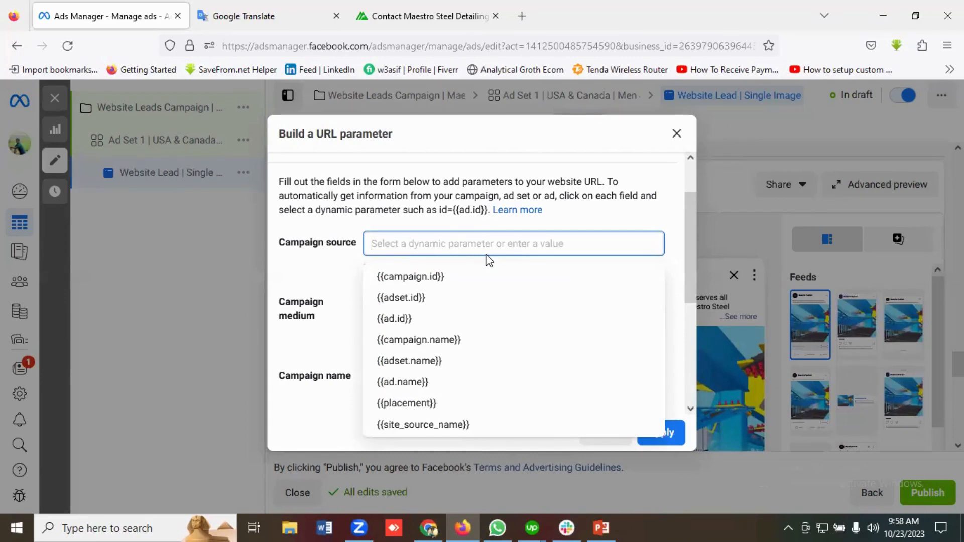
type("Faceb")
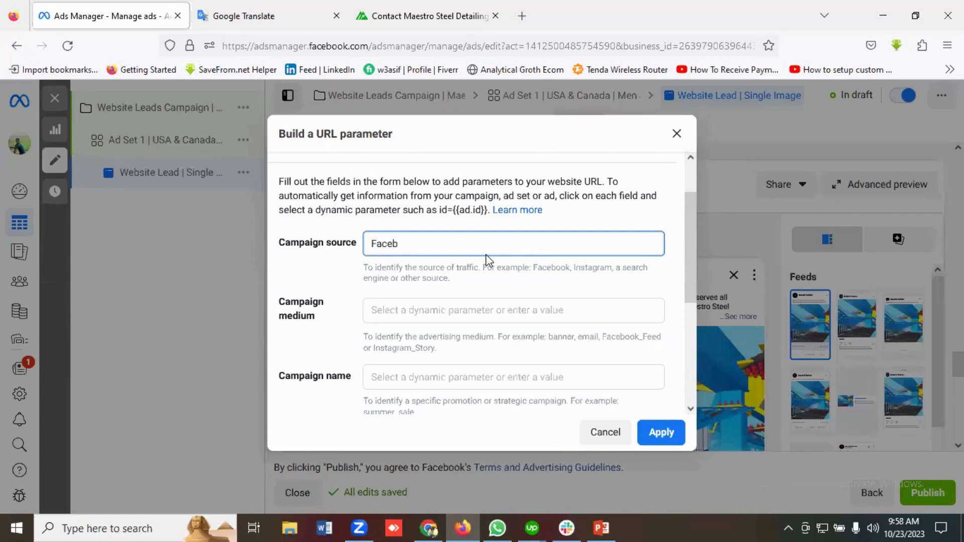
type("ook")
Clear "Facebook" from the campaign source and choose the dynamic parameter {{site_source_name}} again
key("BackSpace")
key("BackSpace")
key("BackSpace")
key("BackSpace")
key("BackSpace")
key("BackSpace")
key("BackSpace")
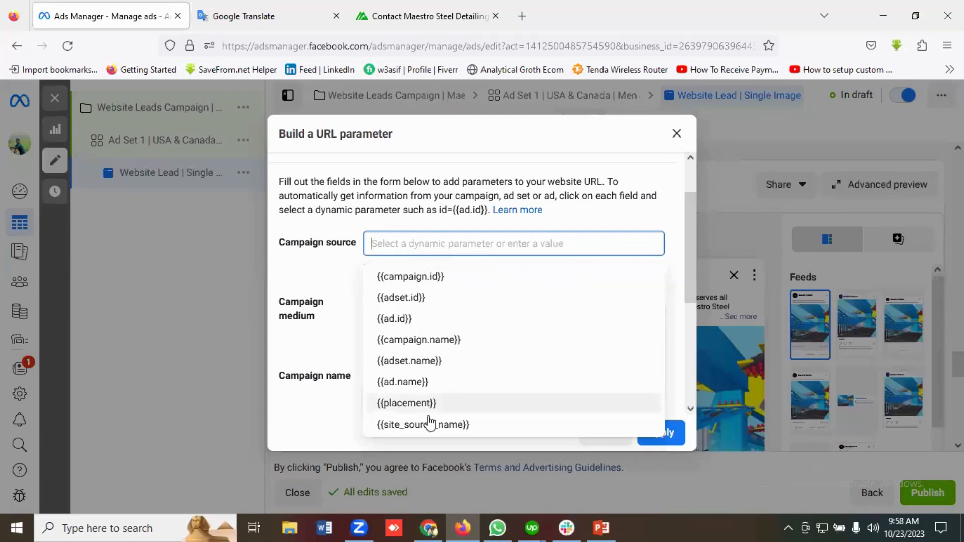
left_click(430, 426)
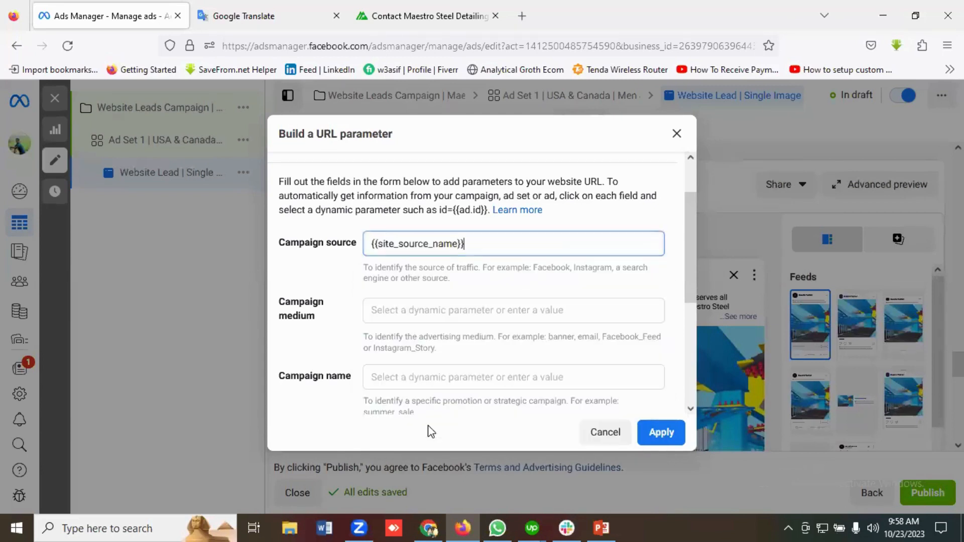
Set the campaign medium to the dynamic parameter {{adset.name}} and the campaign name to {{campaign.name}}
left_click(405, 311)
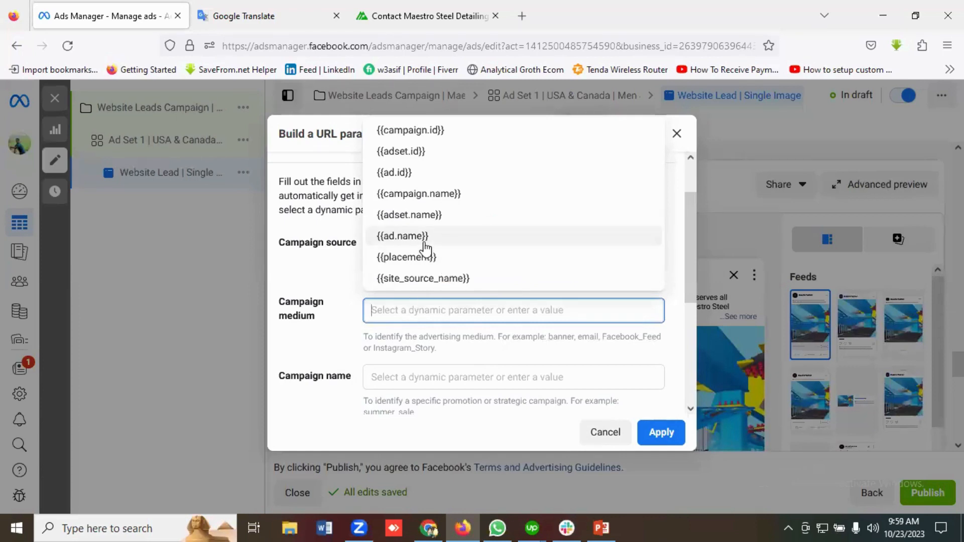
left_click(415, 215)
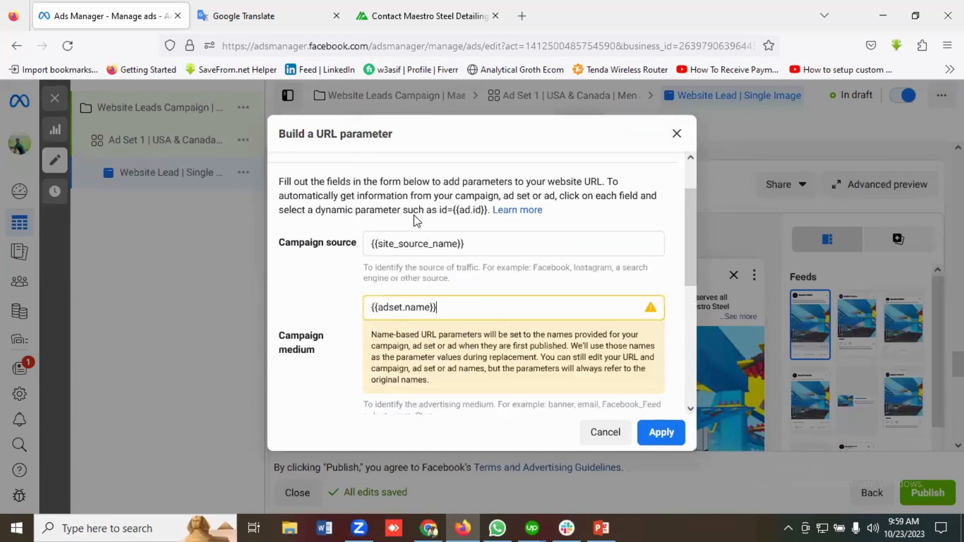
scroll(460, 307, "down", 3)
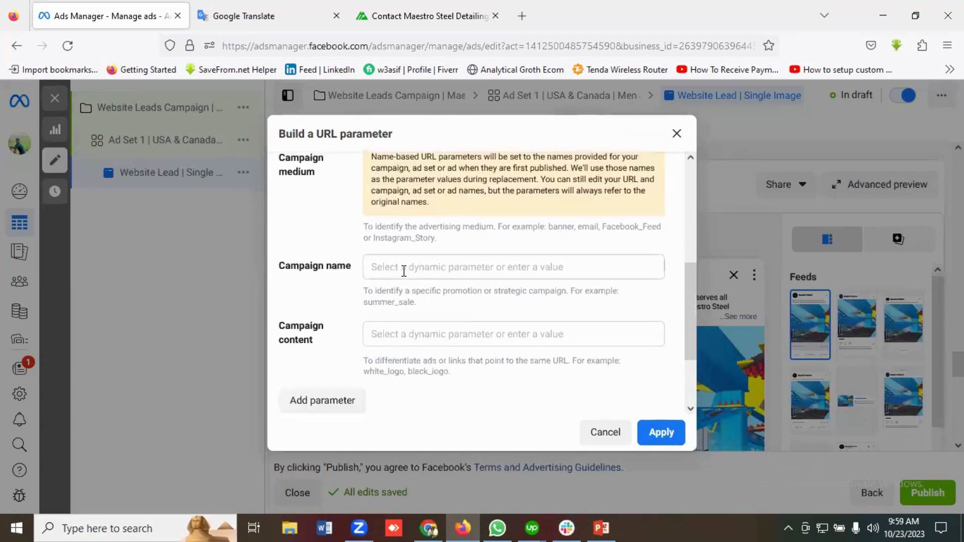
left_click(404, 270)
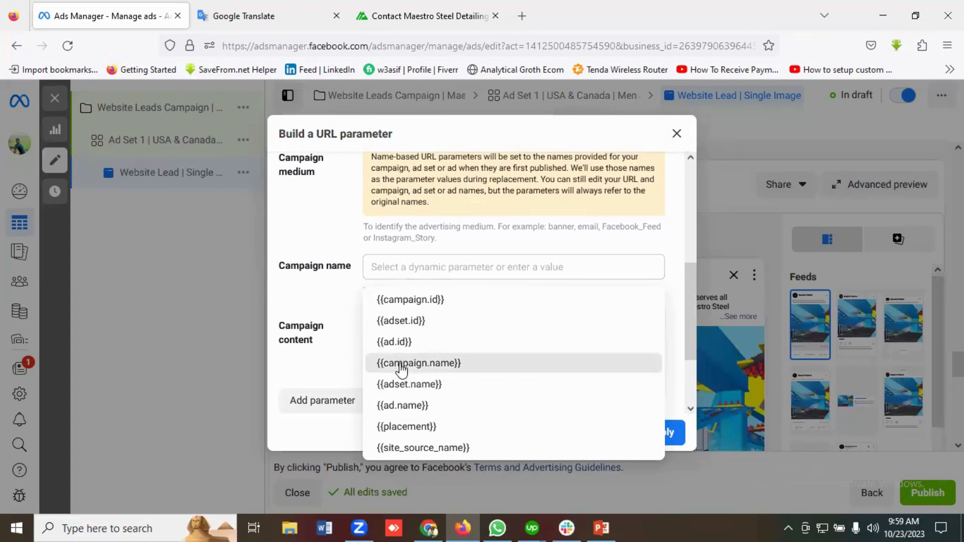
left_click(399, 370)
Set the campaign content to {{placement}}, review the parameter form and apply the parameters to the website URL
scroll(398, 330, "down", 2)
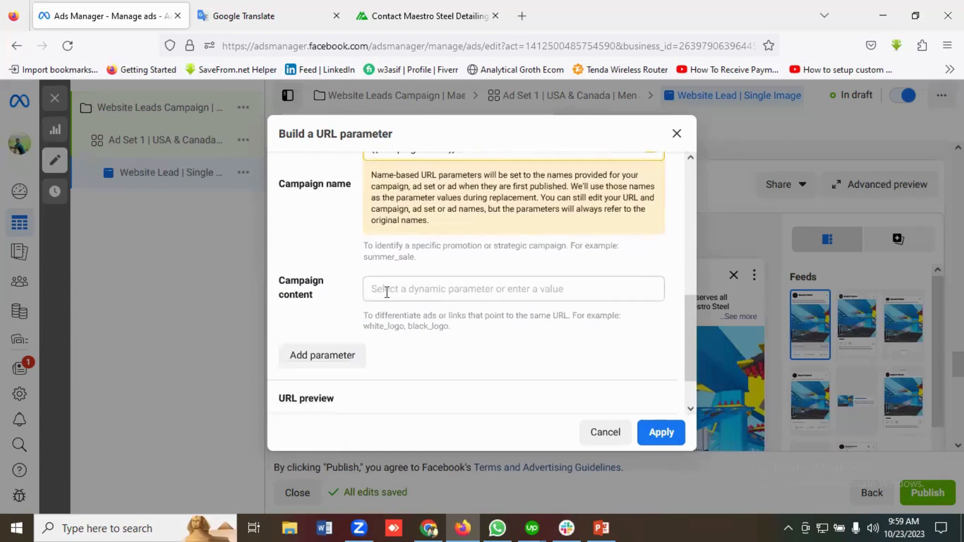
left_click(393, 292)
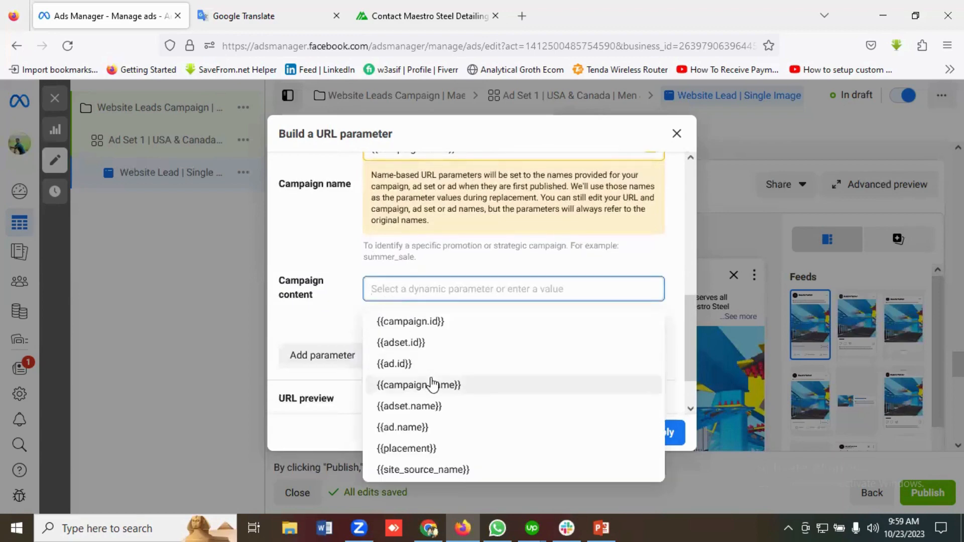
left_click(417, 450)
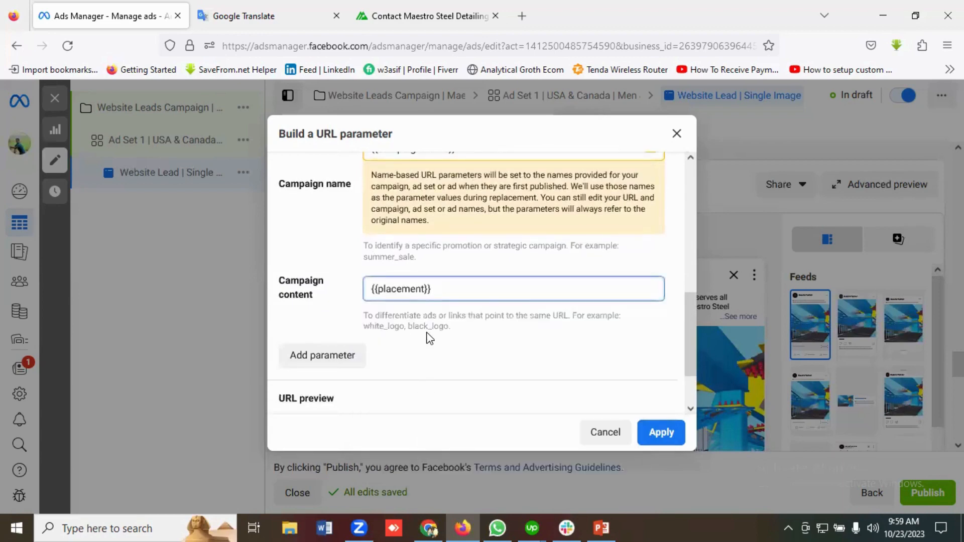
scroll(428, 339, "up", 4)
scroll(429, 339, "up", 3)
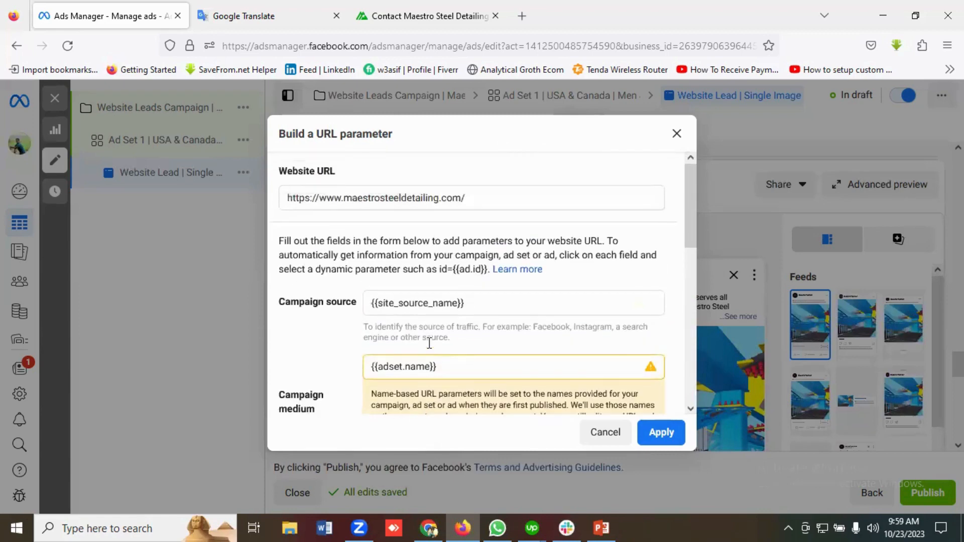
scroll(430, 349, "down", 2)
scroll(431, 346, "down", 6)
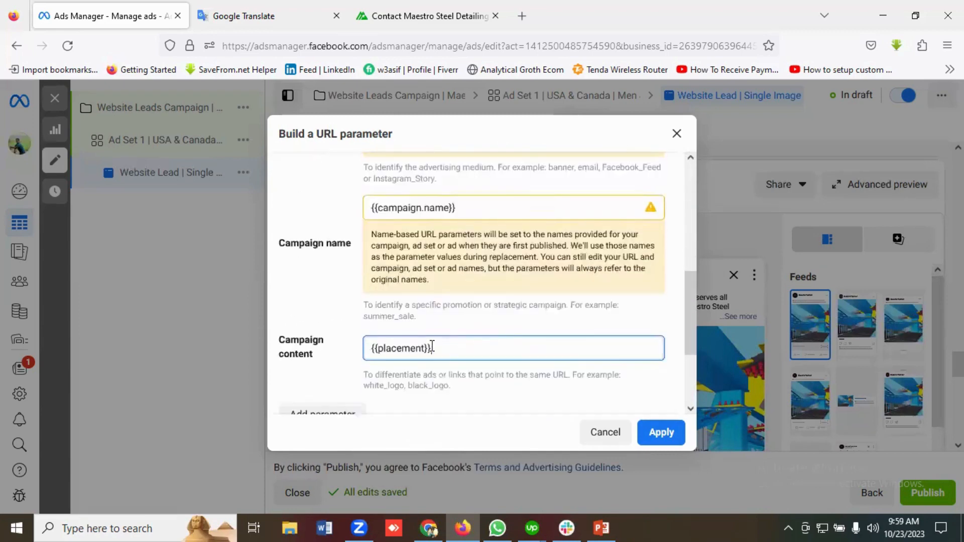
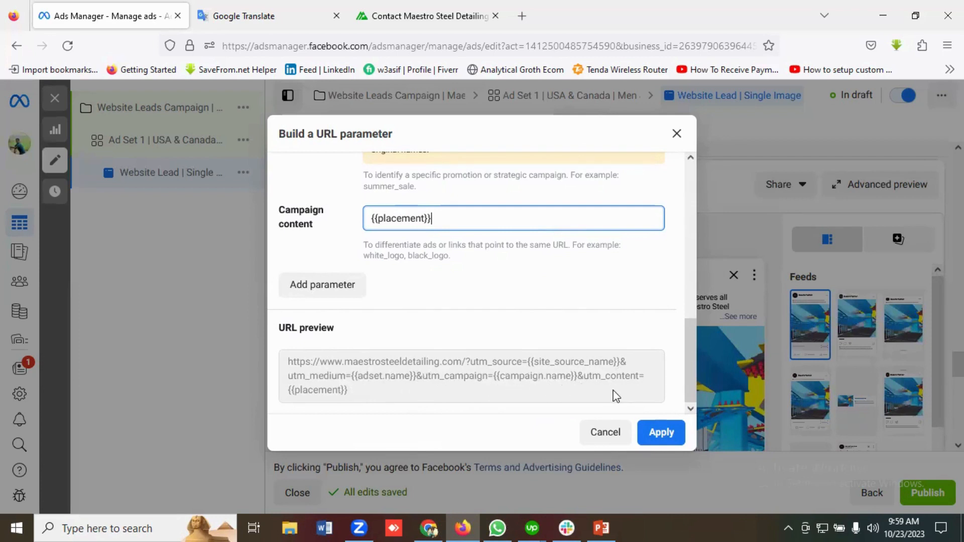
left_click(662, 433)
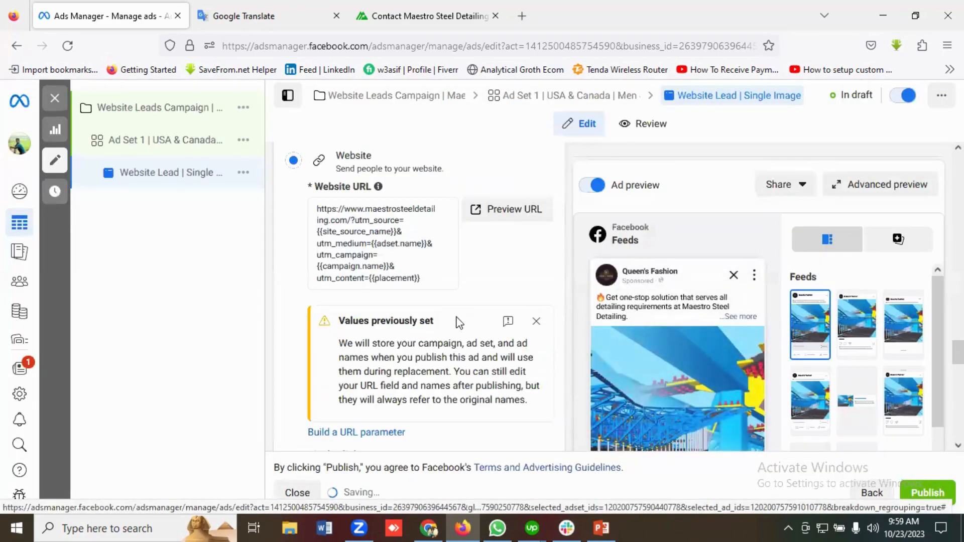
Review the ad's remaining destination, browser add-on, language and tracking settings, including the website events pixel
scroll(457, 352, "down", 6)
scroll(460, 370, "down", 3)
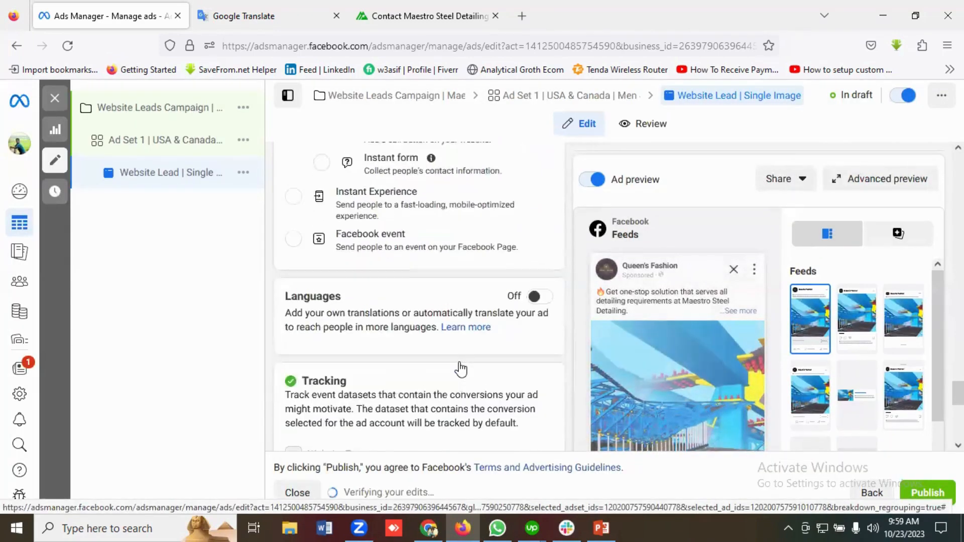
scroll(461, 370, "up", 2)
scroll(461, 370, "up", 1)
scroll(459, 366, "down", 5)
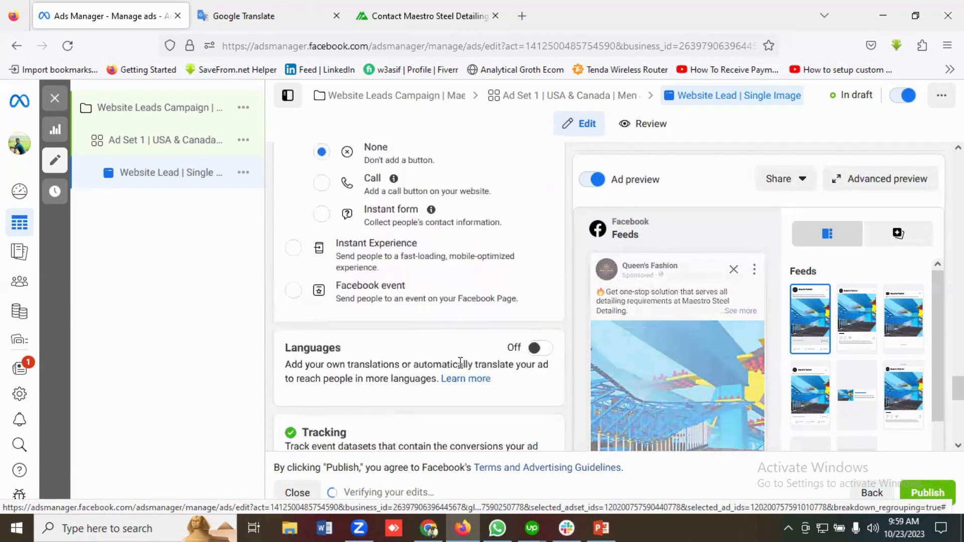
scroll(462, 369, "down", 3)
scroll(463, 369, "up", 3)
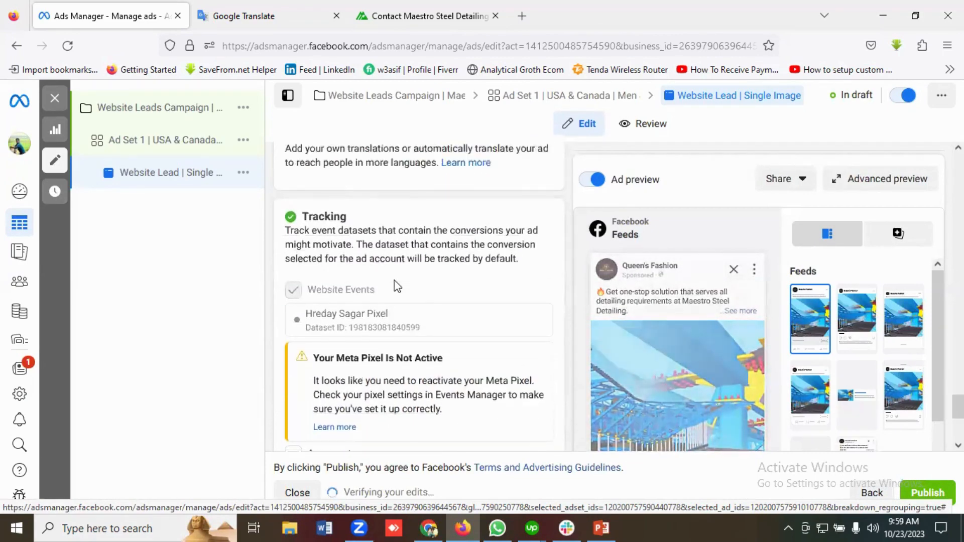
scroll(342, 304, "down", 3)
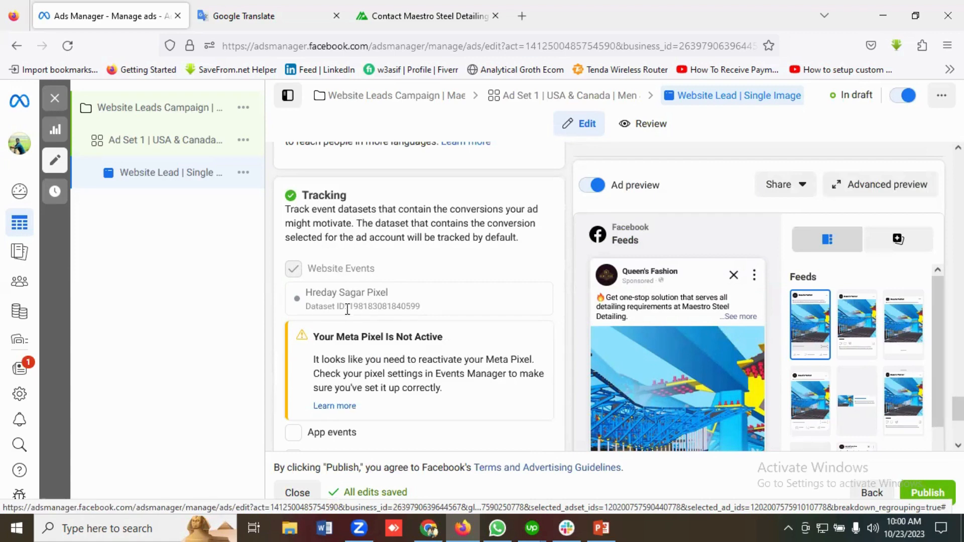
scroll(347, 309, "down", 2)
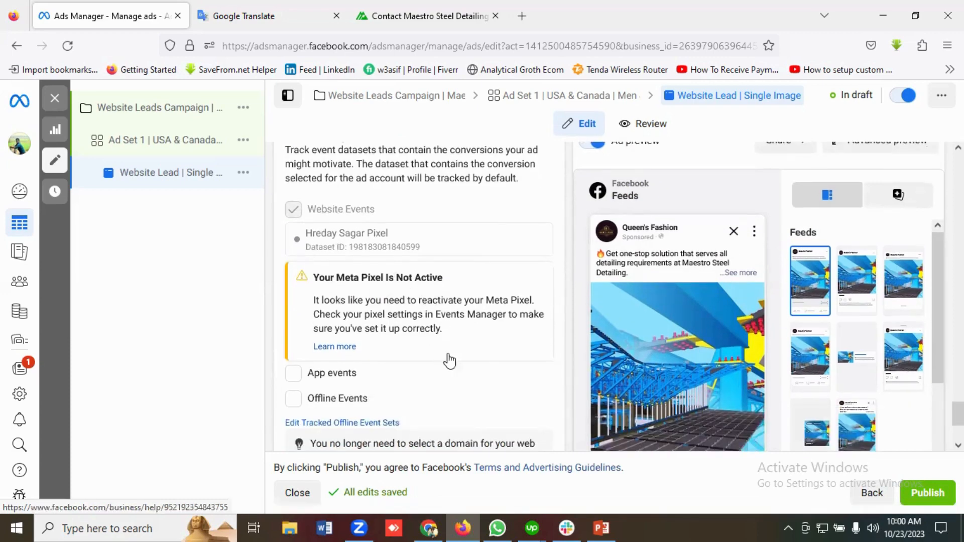
scroll(449, 360, "up", 1)
scroll(396, 231, "down", 2)
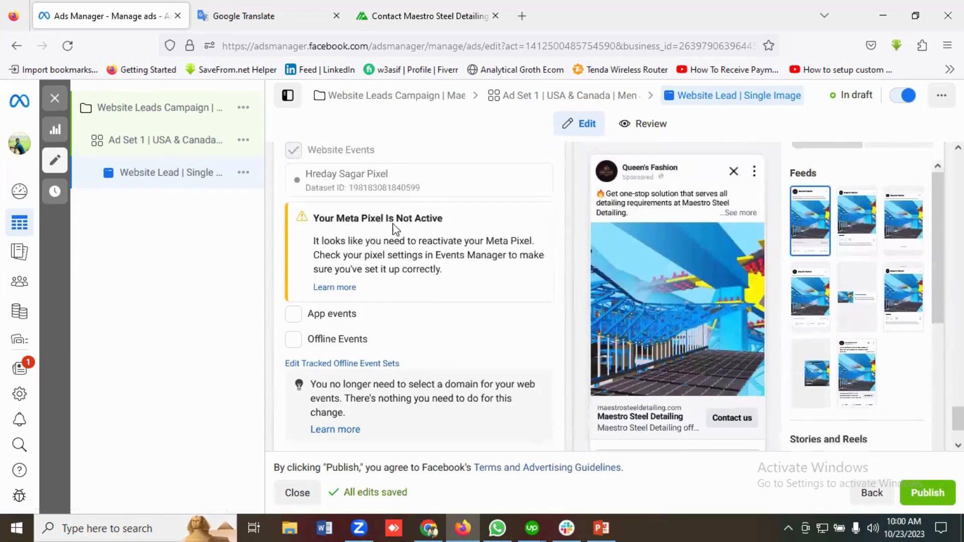
scroll(423, 301, "down", 1)
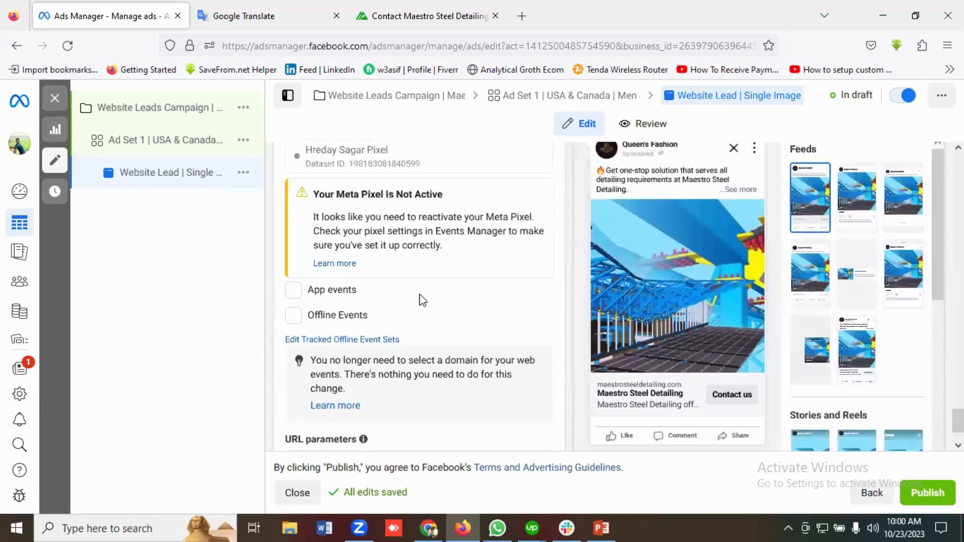
scroll(423, 300, "down", 2)
scroll(430, 330, "up", 8)
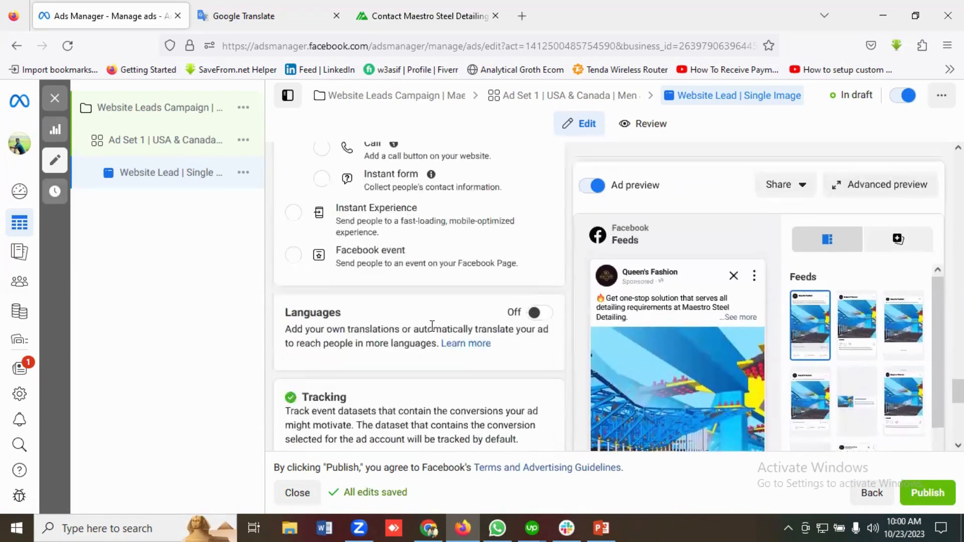
scroll(432, 326, "up", 5)
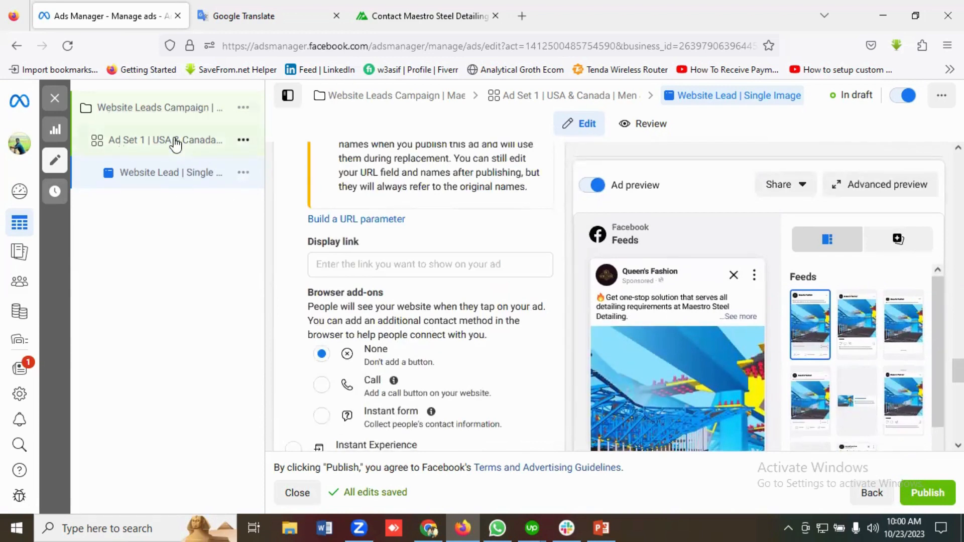
Quickly duplicate the original Ad Set 1 twice within the campaign
left_click(175, 142)
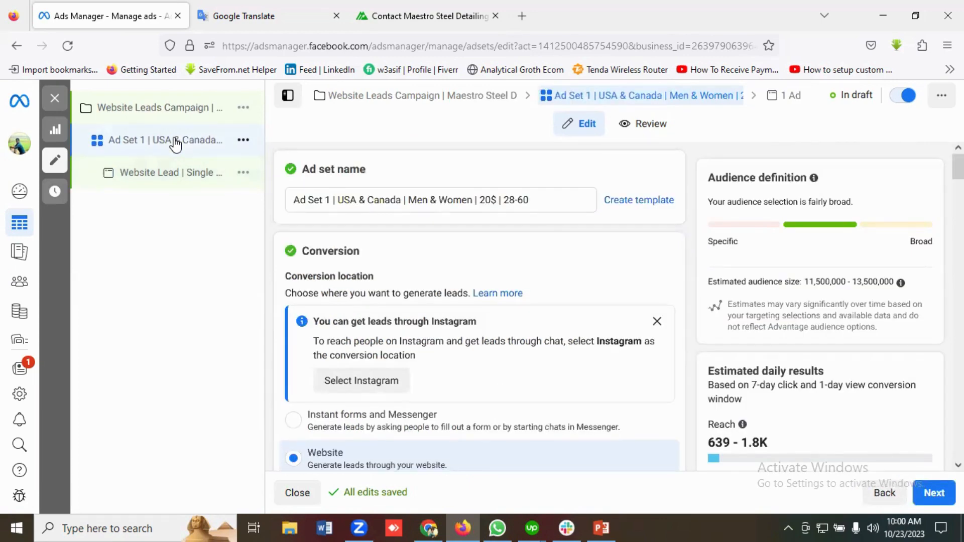
left_click(244, 141)
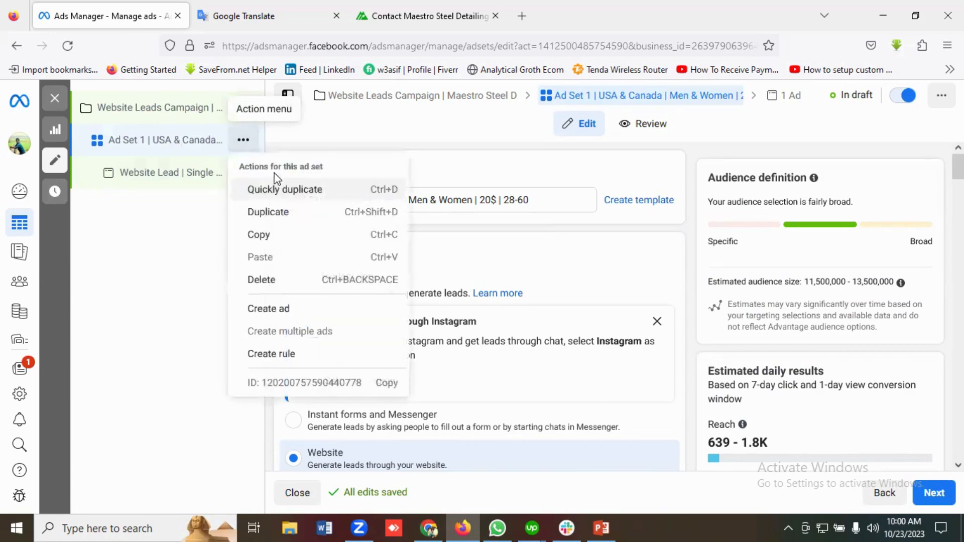
left_click(282, 192)
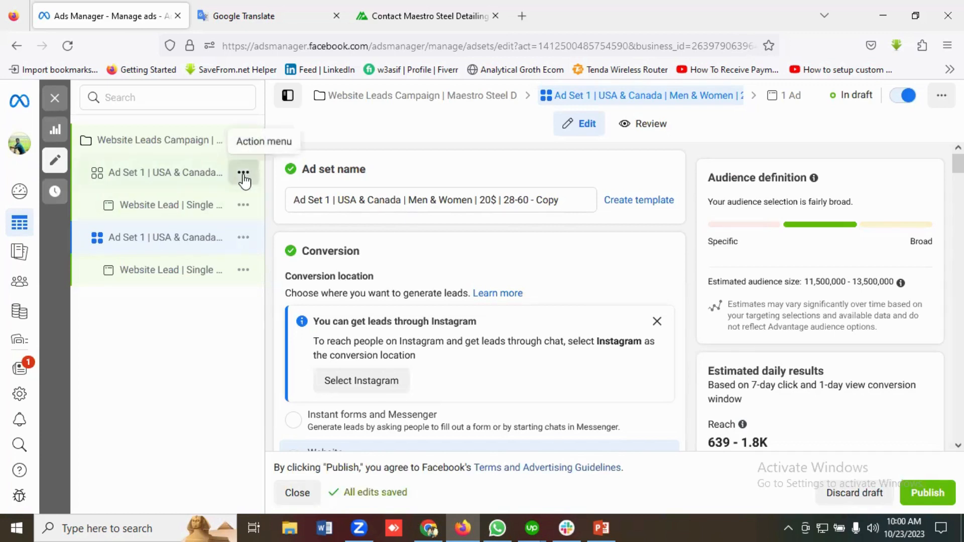
left_click(244, 174)
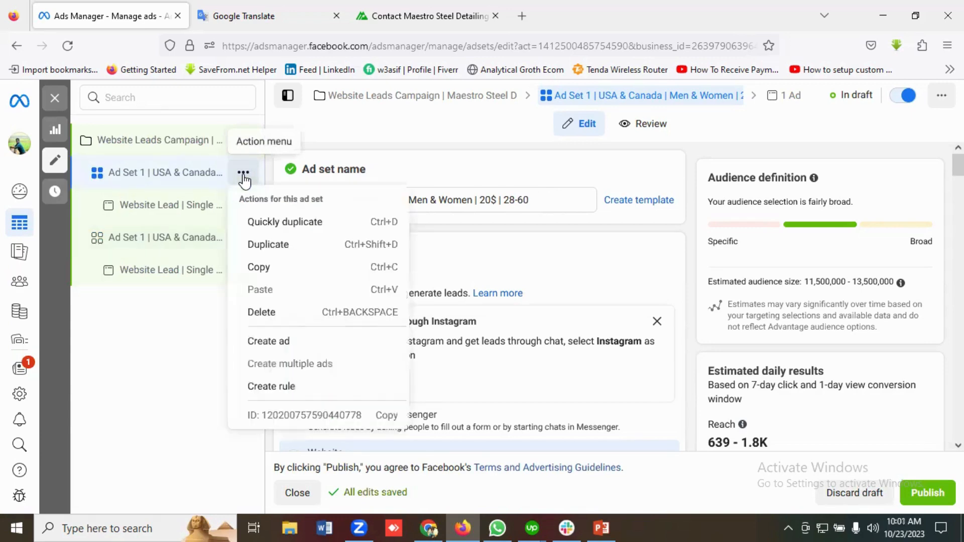
left_click(265, 226)
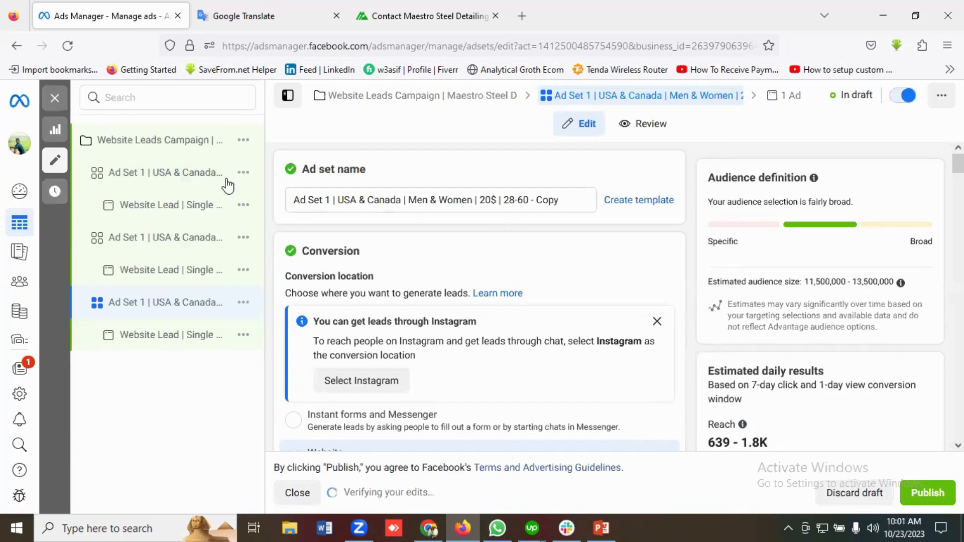
Compare the three ad sets and change the number in the second one's name so it starts with "Ad Set 2"
left_click(179, 183)
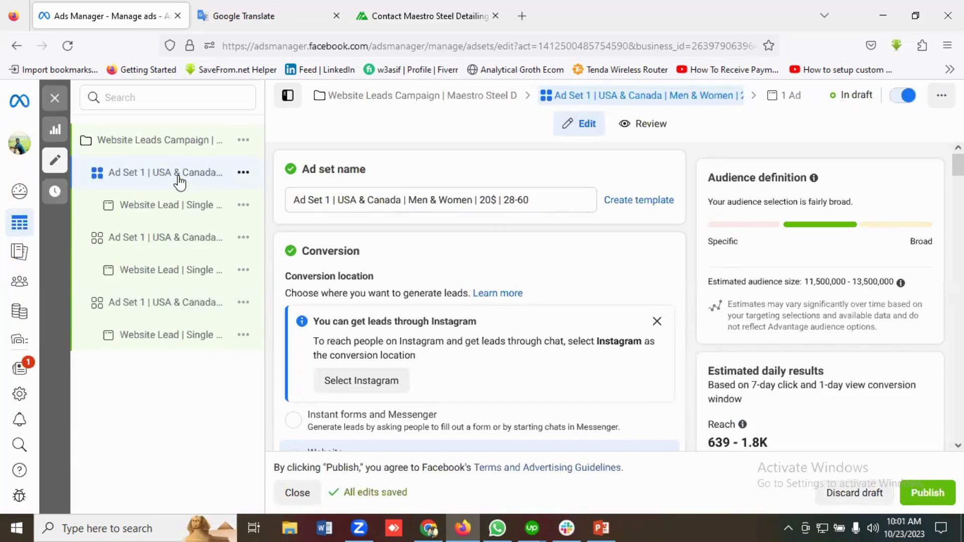
left_click(186, 243)
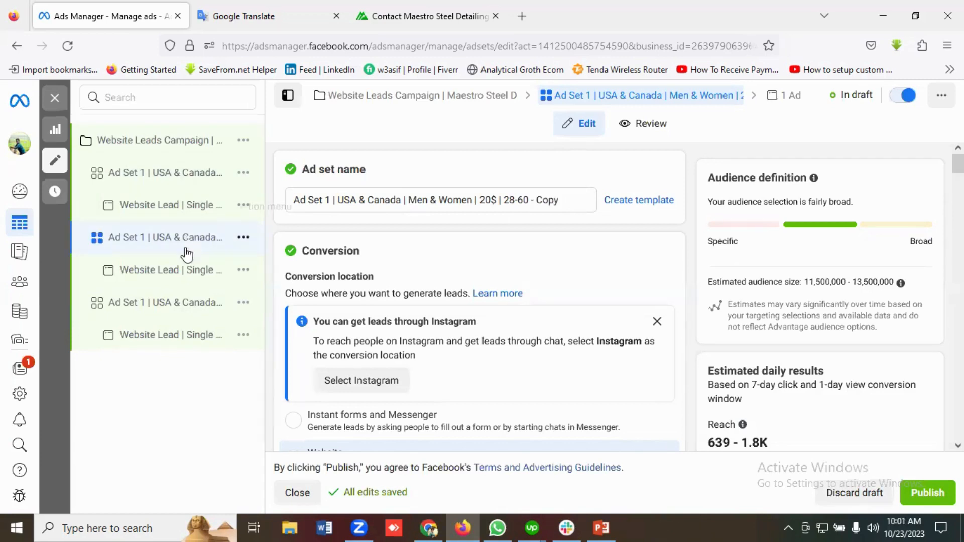
left_click(188, 307)
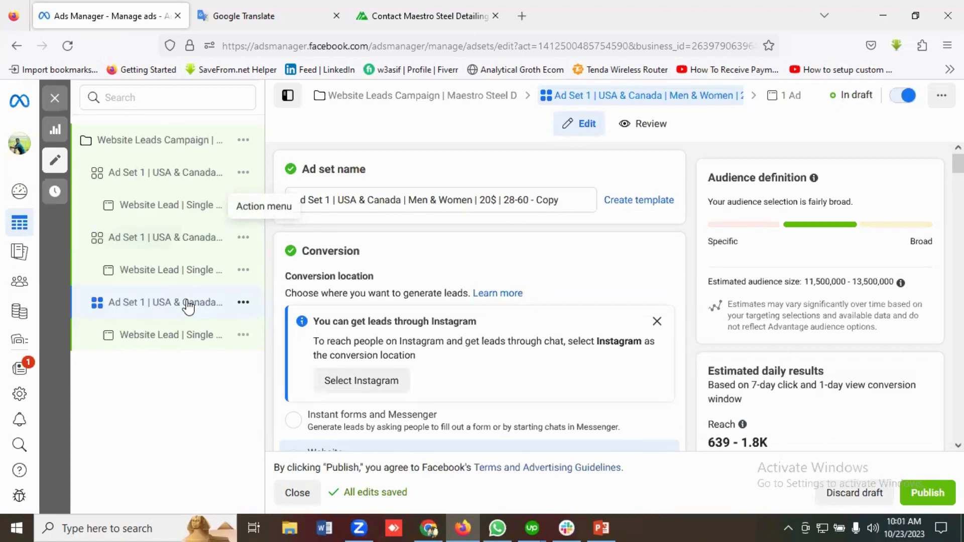
left_click(187, 246)
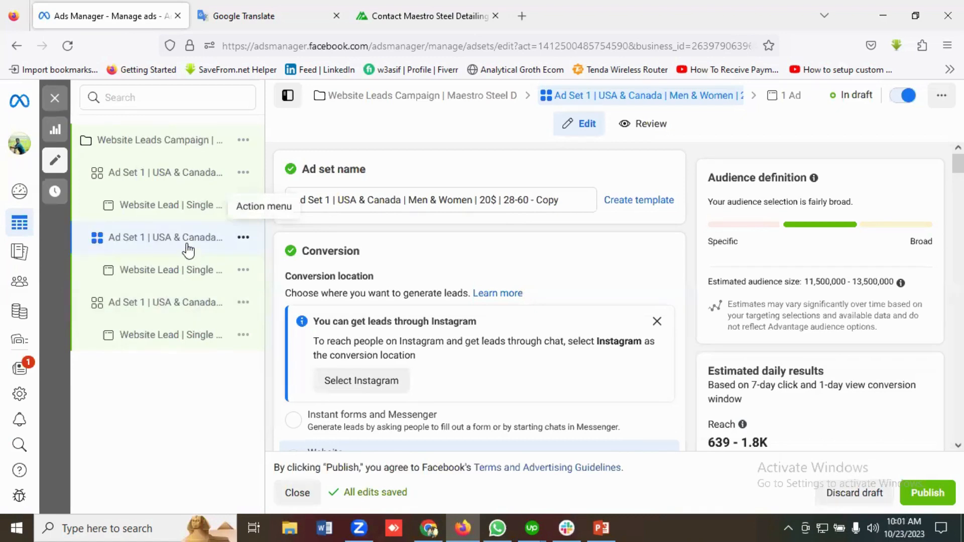
left_click(333, 201)
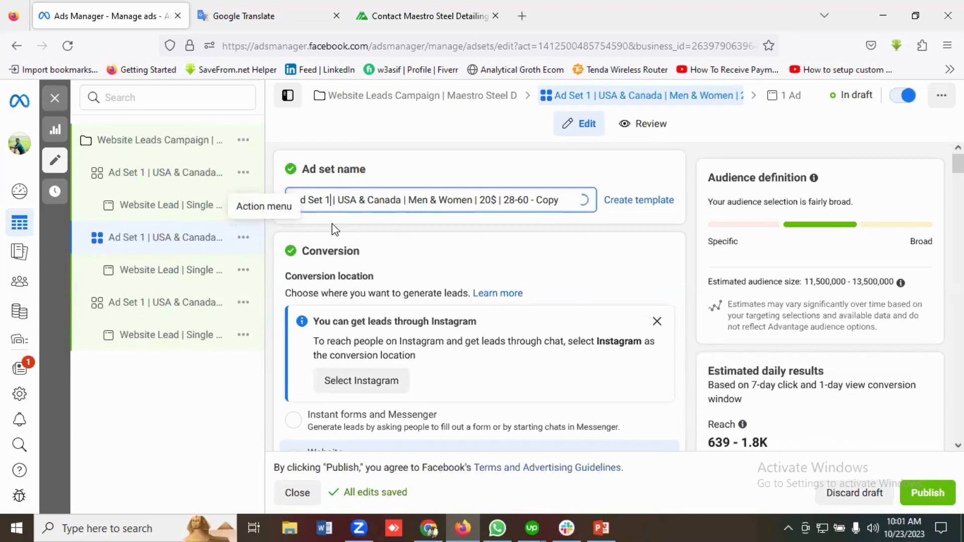
key("BackSpace")
type("2")
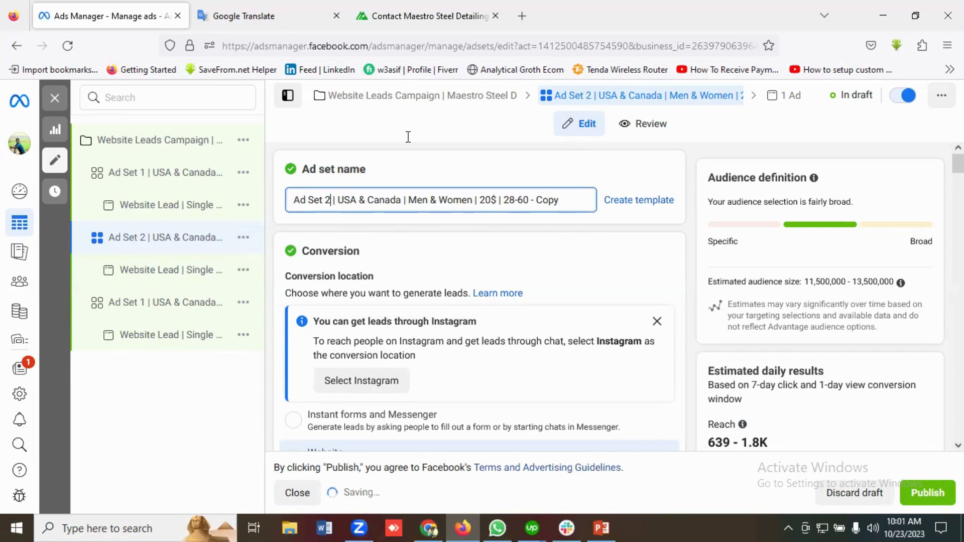
Check the Ad Set 2 brief in Google Translate, then change the age range in the ad set's name to 33-55 and remove the Copy suffix
key("ctrl+Tab")
scroll(261, 313, "up", 5)
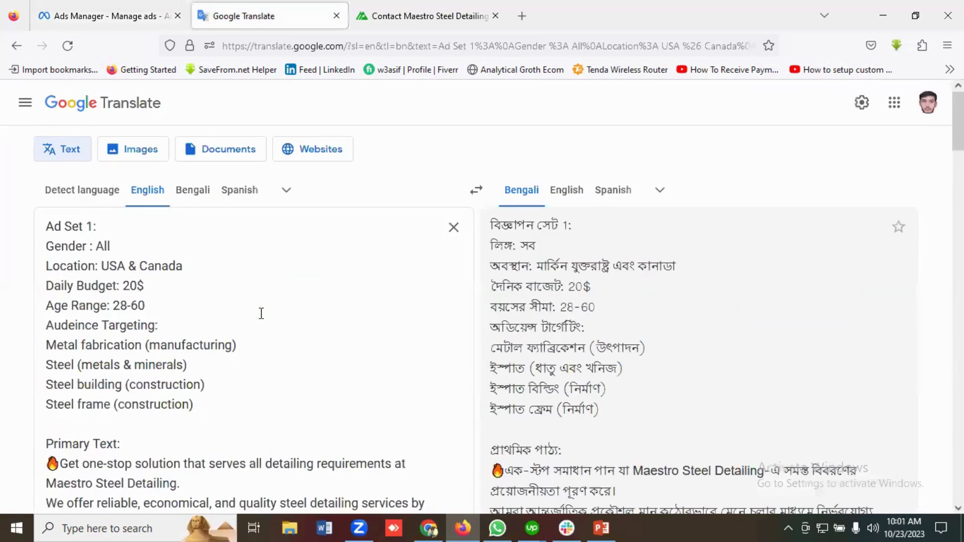
scroll(261, 313, "down", 15)
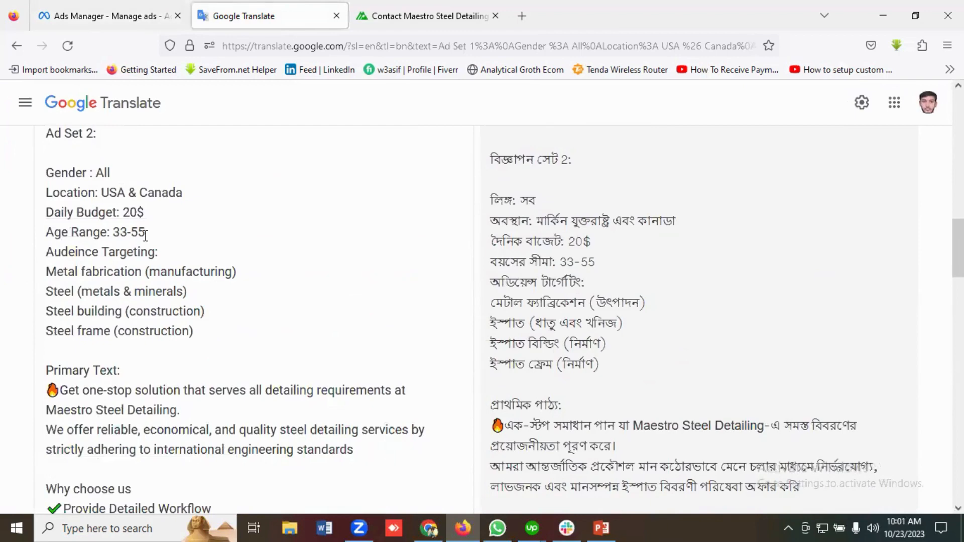
left_click(132, 14)
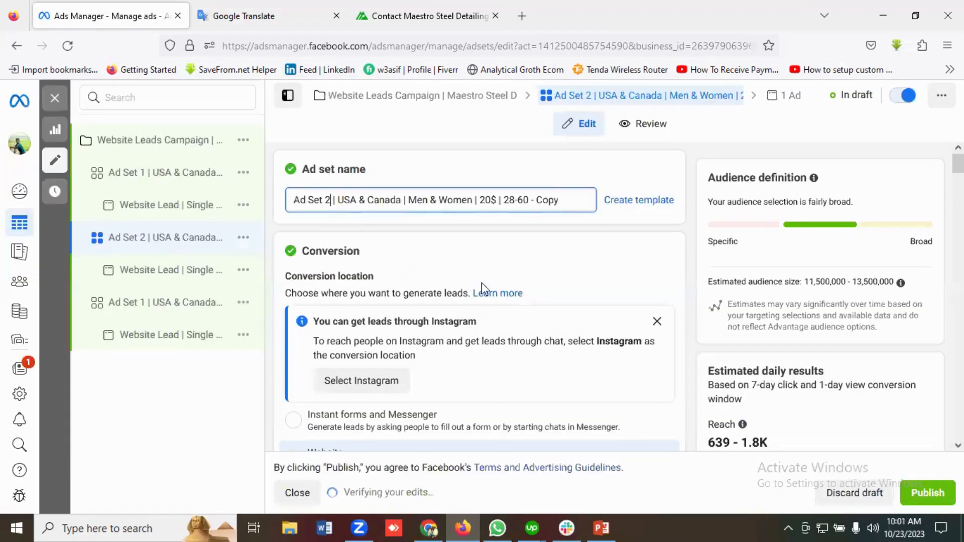
left_click(529, 200)
key("BackSpace")
key("BackSpace")
key("BackSpace")
key("BackSpace")
key("BackSpace")
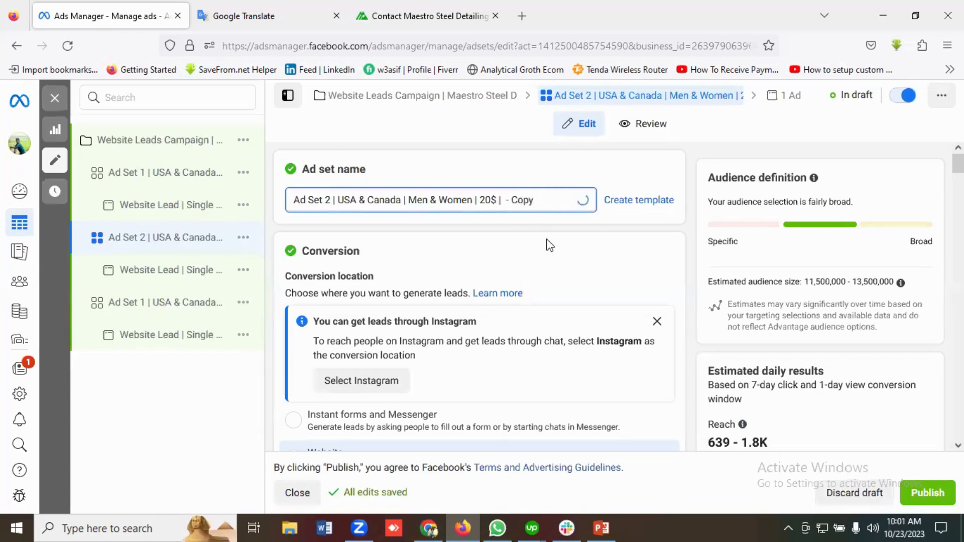
type("33-55")
key("BackSpace")
key("BackSpace")
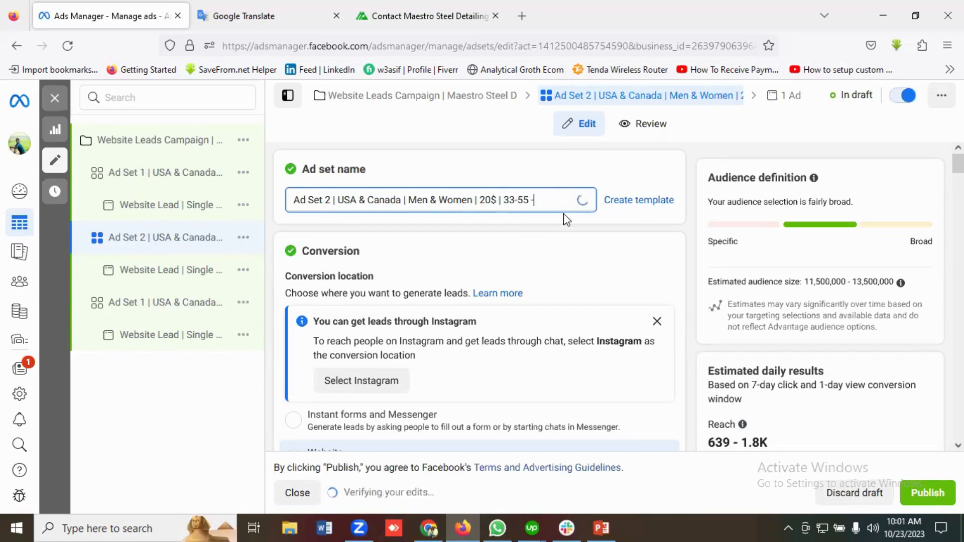
Check Ad Set 2's conversion and budget settings and reset its past start date to today
scroll(512, 281, "down", 3)
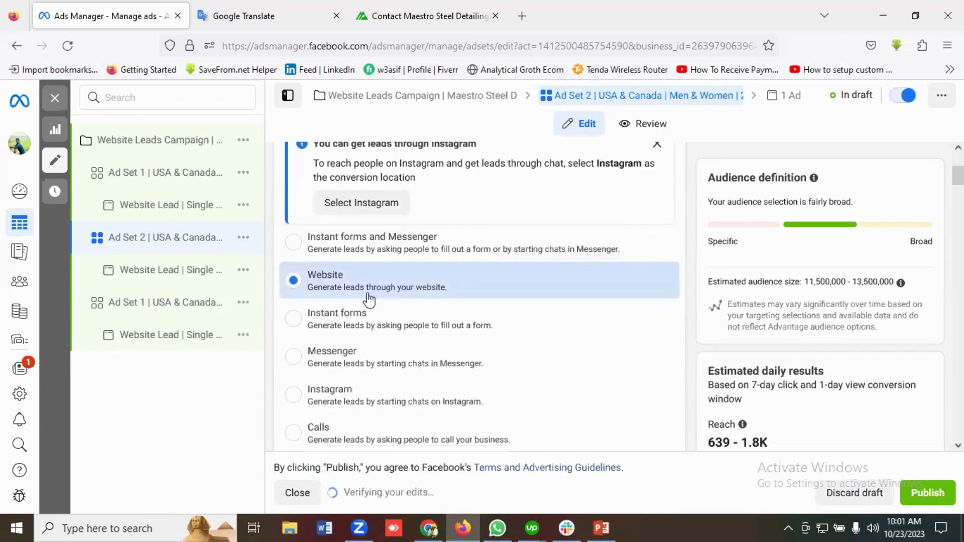
scroll(361, 302, "up", 1)
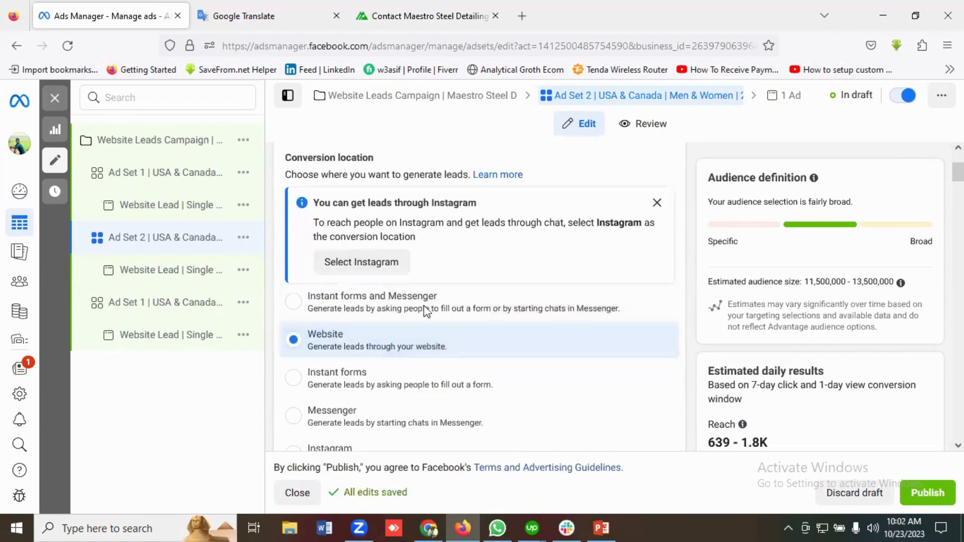
scroll(422, 346, "down", 5)
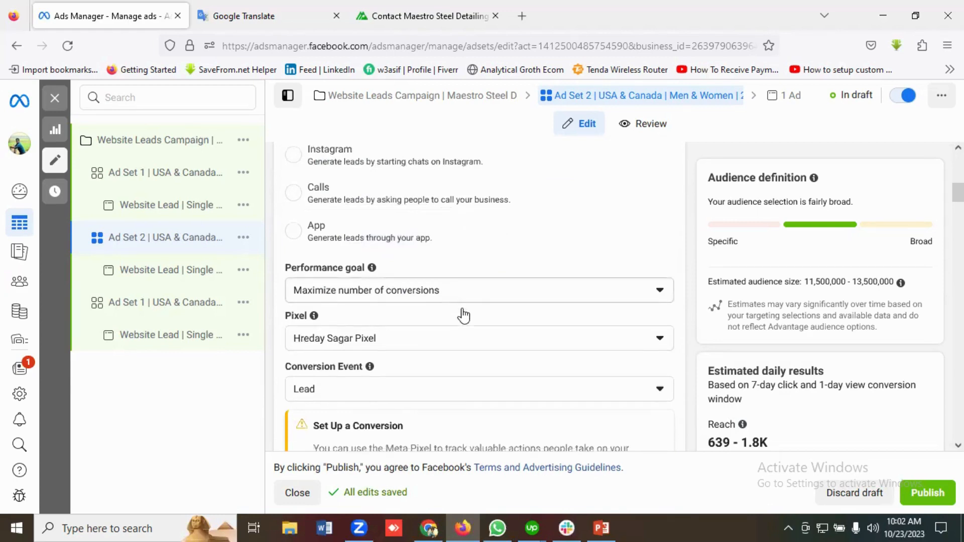
scroll(462, 315, "down", 2)
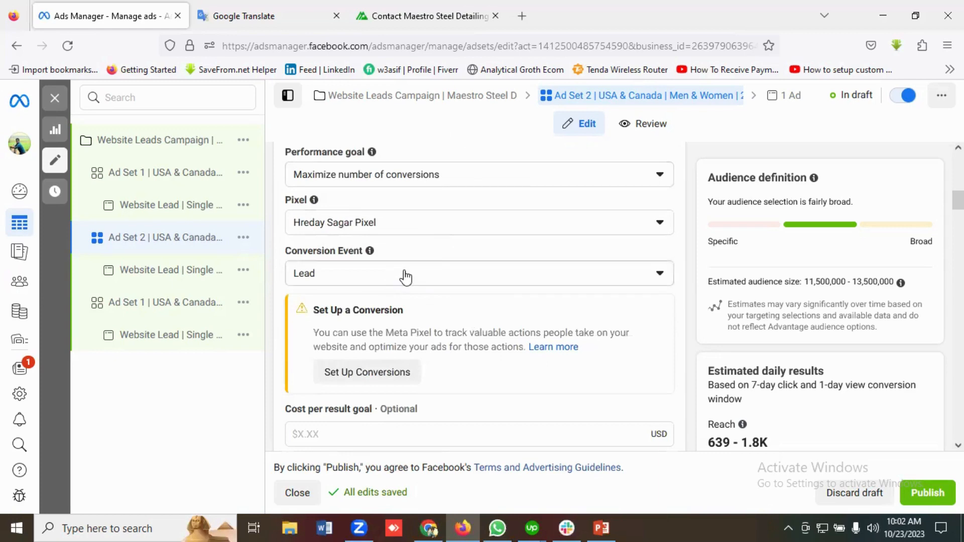
scroll(409, 278, "down", 8)
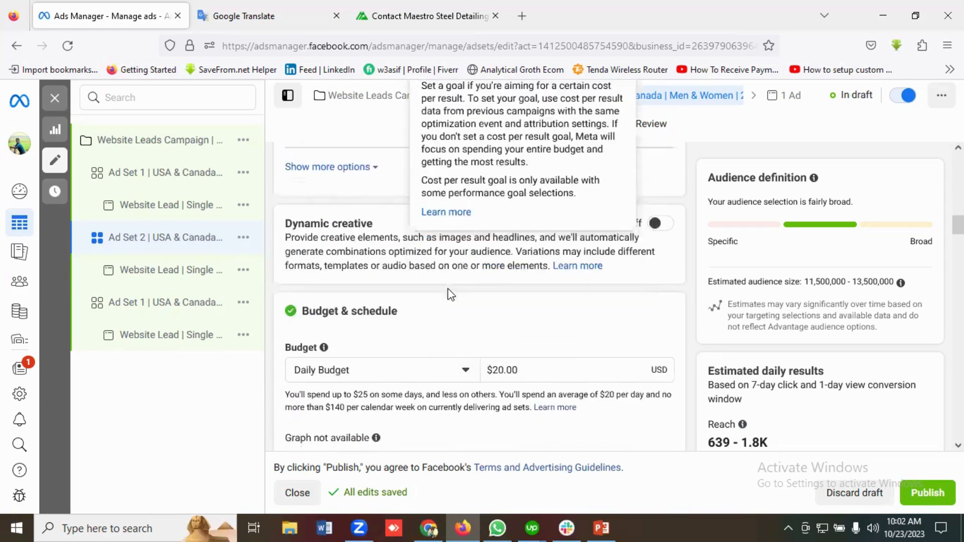
scroll(435, 326, "down", 1)
scroll(554, 285, "down", 2)
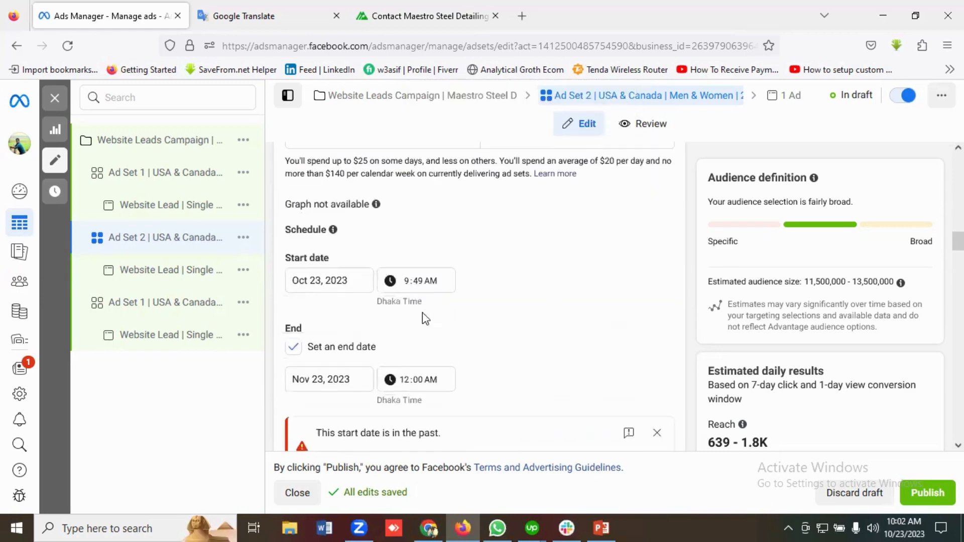
scroll(346, 286, "down", 1)
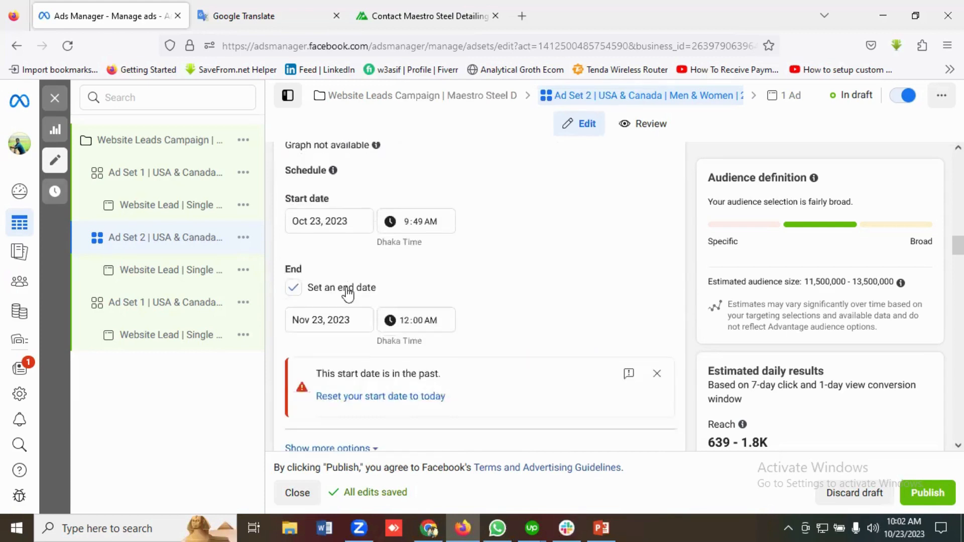
scroll(353, 314, "down", 1)
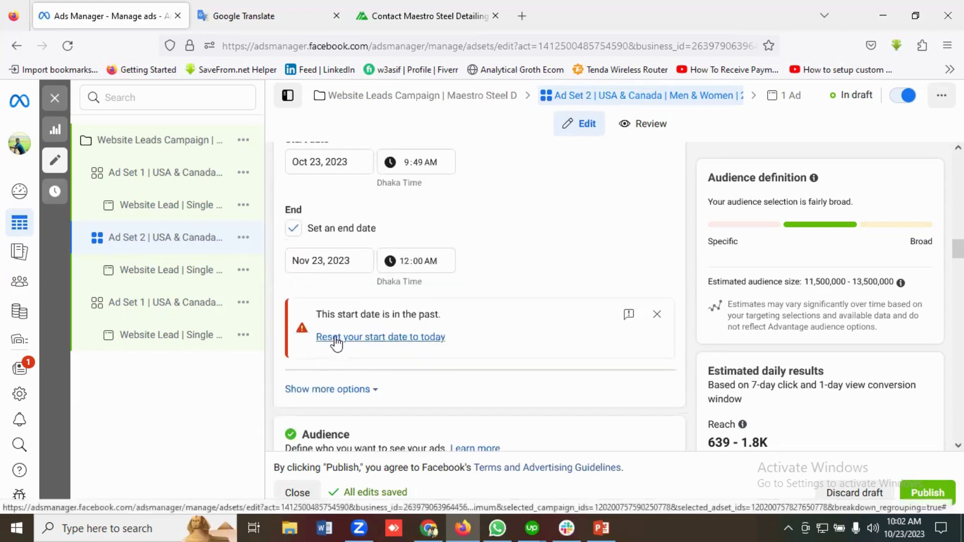
left_click(480, 341)
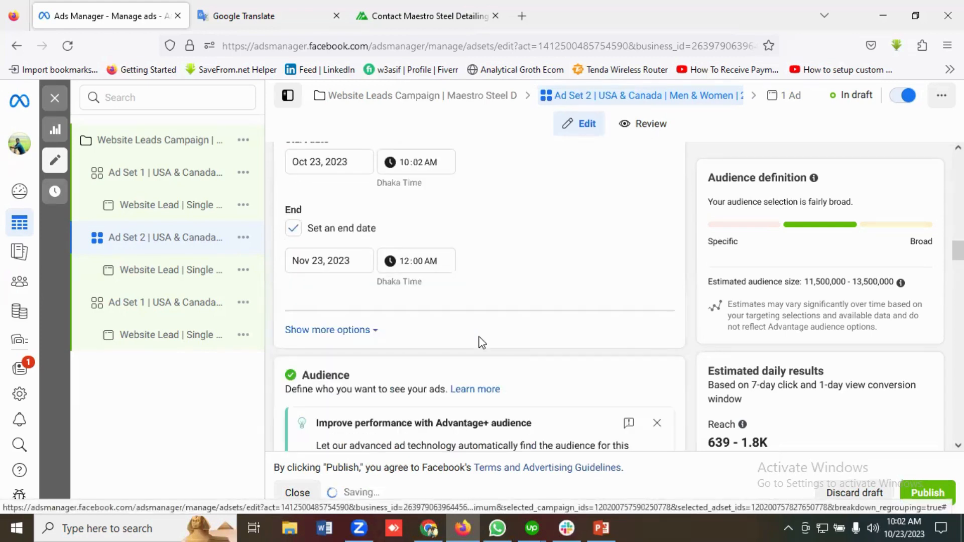
Set the audience age range of Ad Set 2 to 33-55
scroll(481, 342, "down", 4)
scroll(480, 342, "down", 5)
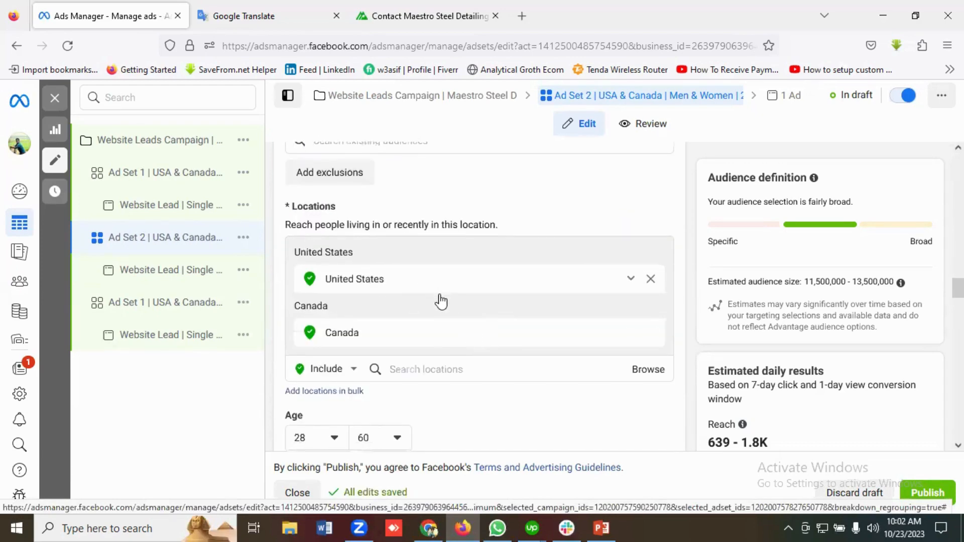
scroll(413, 294, "down", 3)
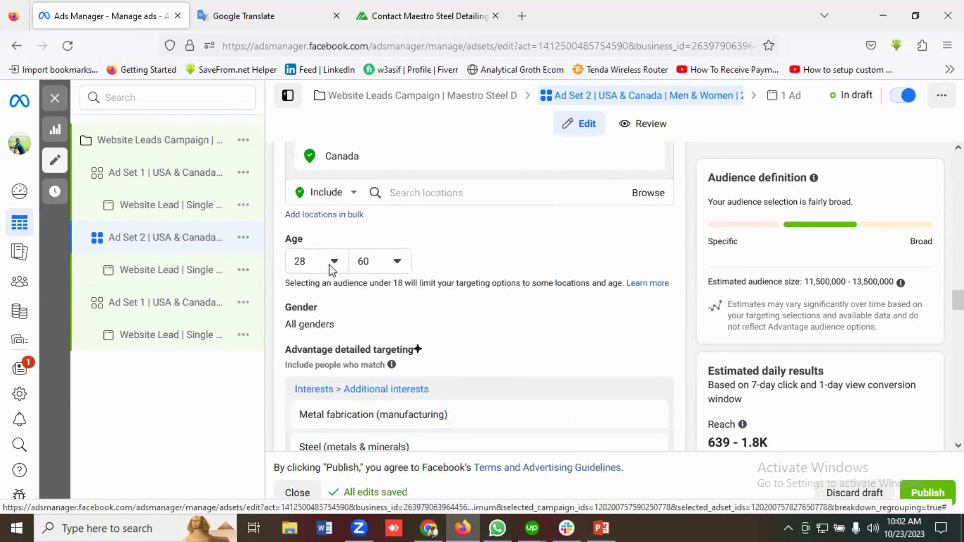
left_click(331, 270)
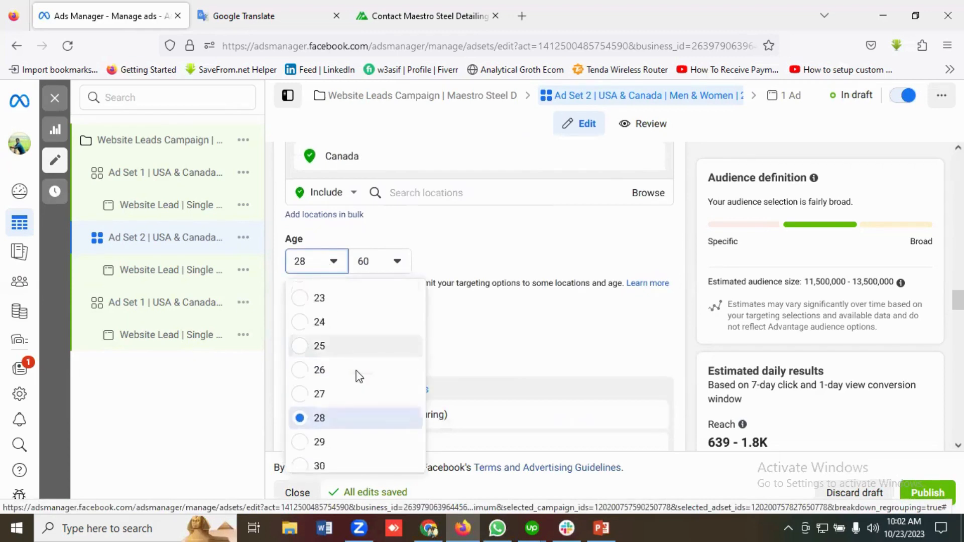
scroll(360, 377, "down", 2)
scroll(357, 392, "down", 2)
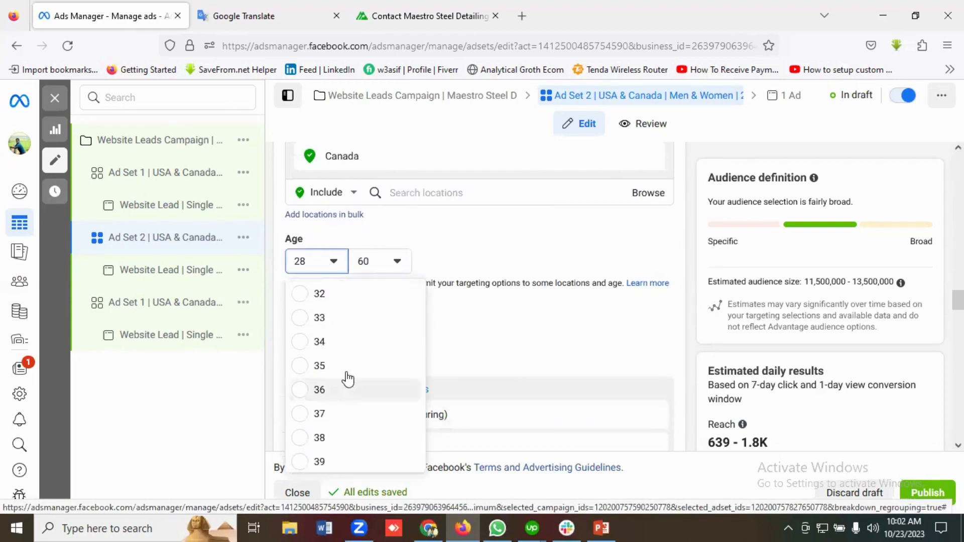
left_click(320, 321)
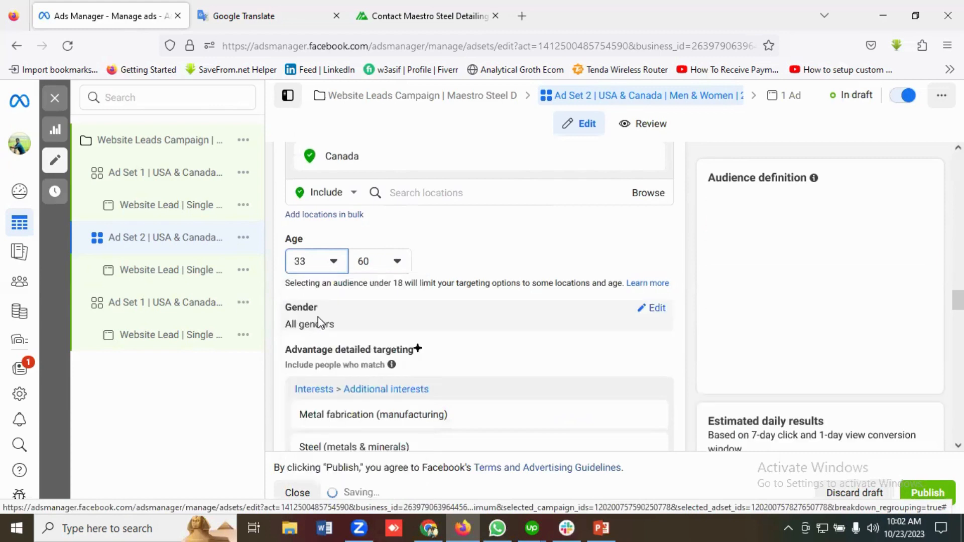
left_click(378, 261)
scroll(393, 346, "up", 5)
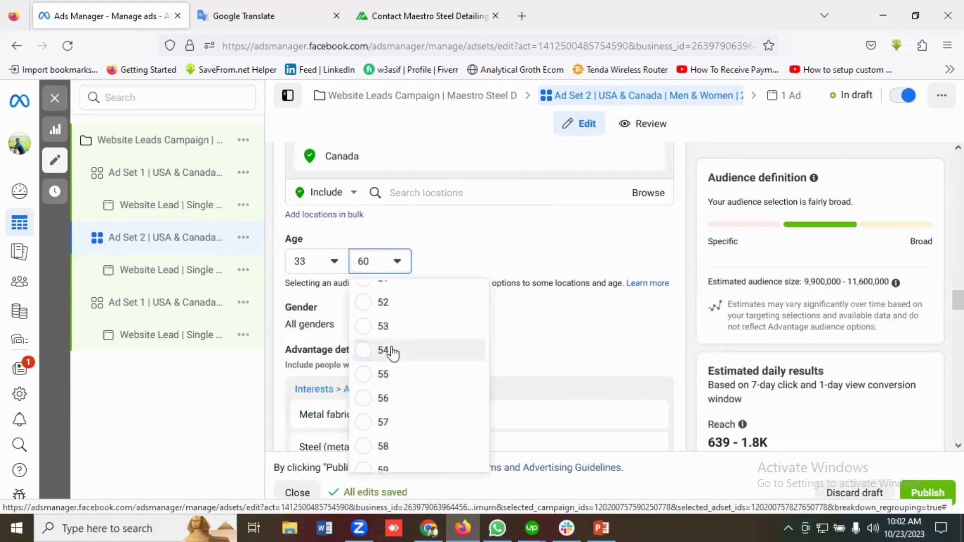
left_click(391, 377)
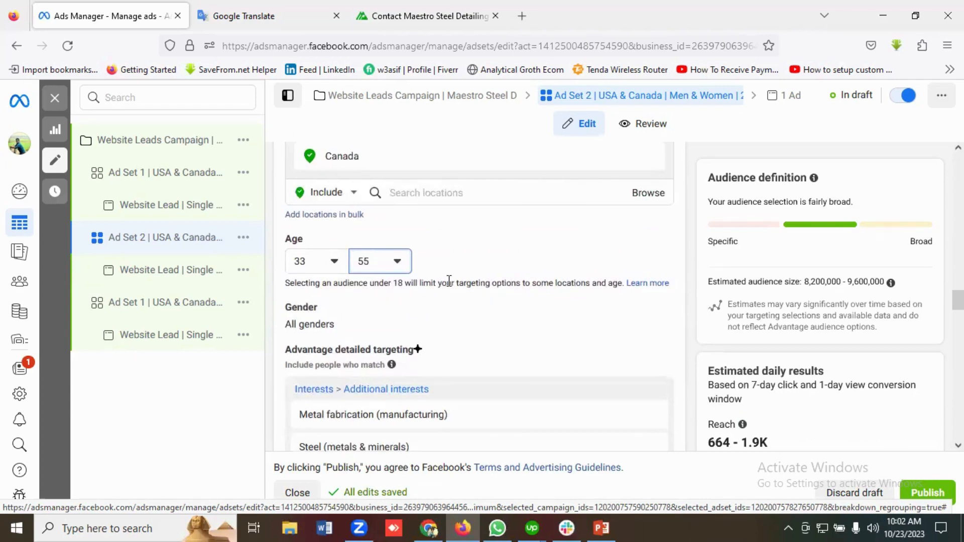
Review Ad Set 2's detailed targeting interests, manual placements, audience size and estimated daily results
scroll(449, 280, "down", 2)
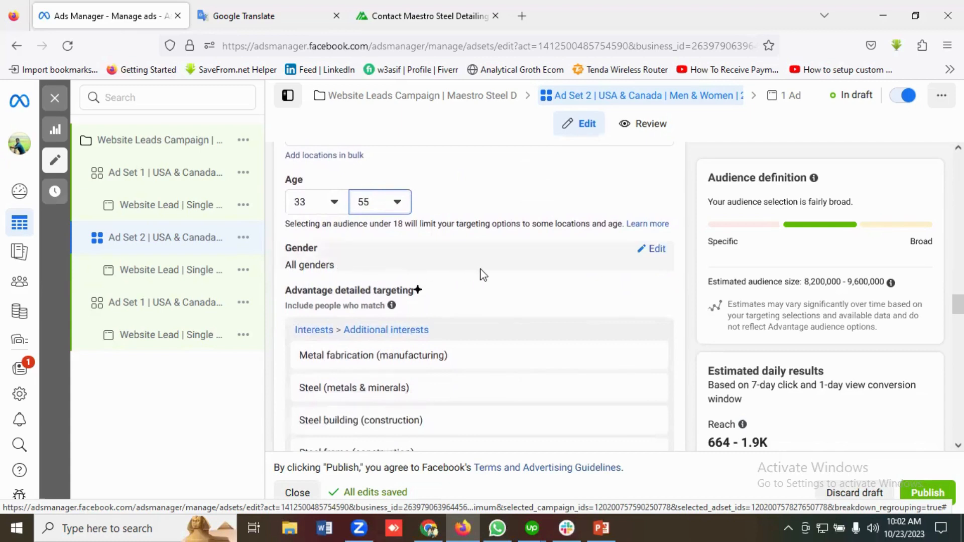
scroll(489, 275, "down", 4)
mouse_move(360, 273)
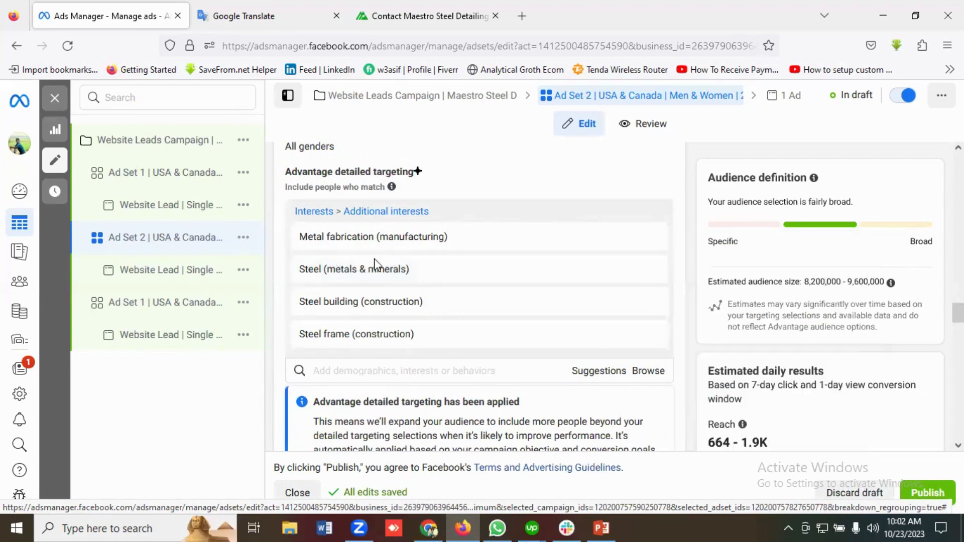
scroll(422, 351, "down", 6)
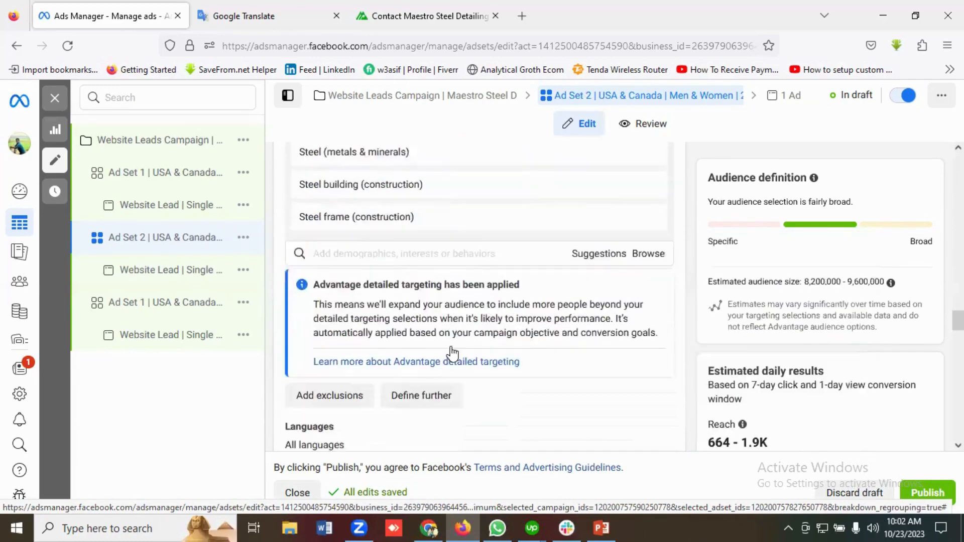
scroll(468, 362, "down", 4)
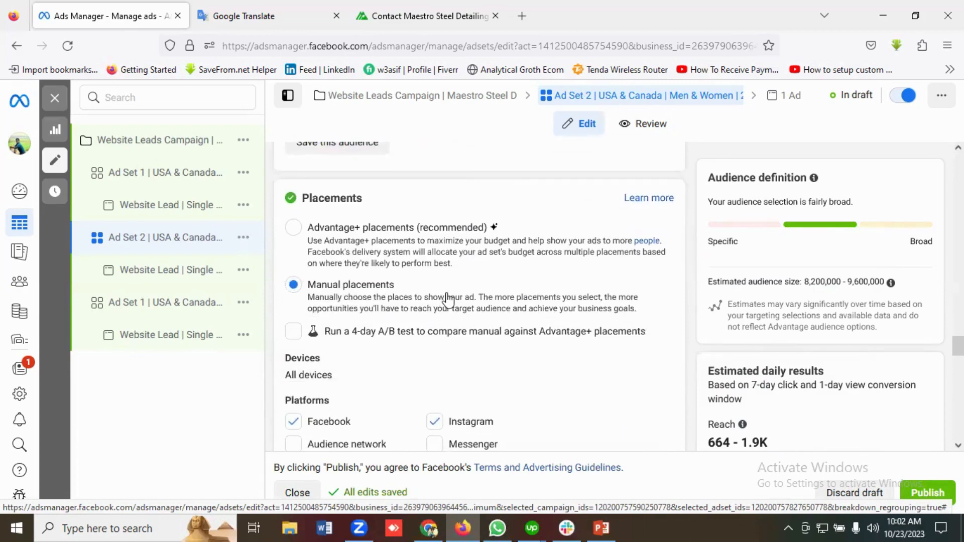
scroll(473, 304, "down", 4)
scroll(578, 348, "down", 12)
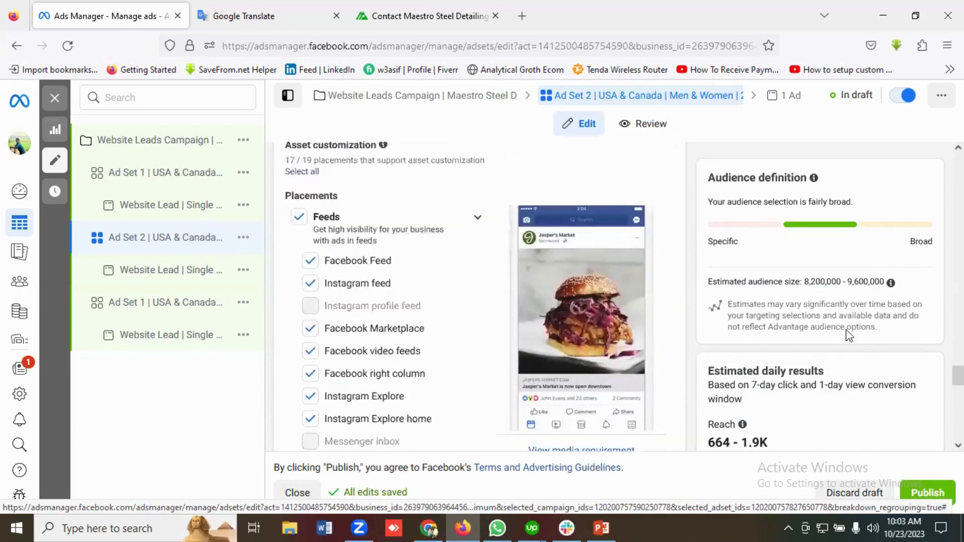
scroll(779, 315, "down", 4)
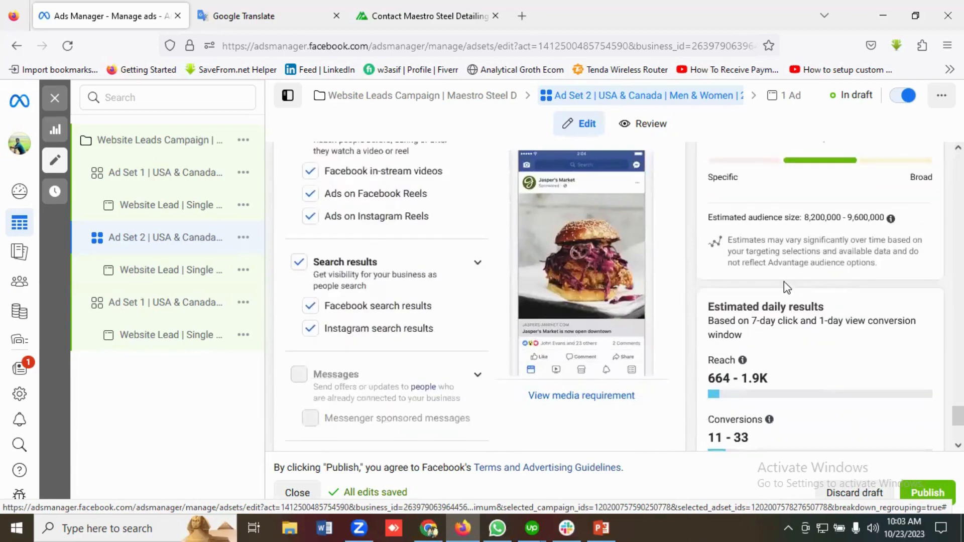
scroll(816, 296, "down", 1)
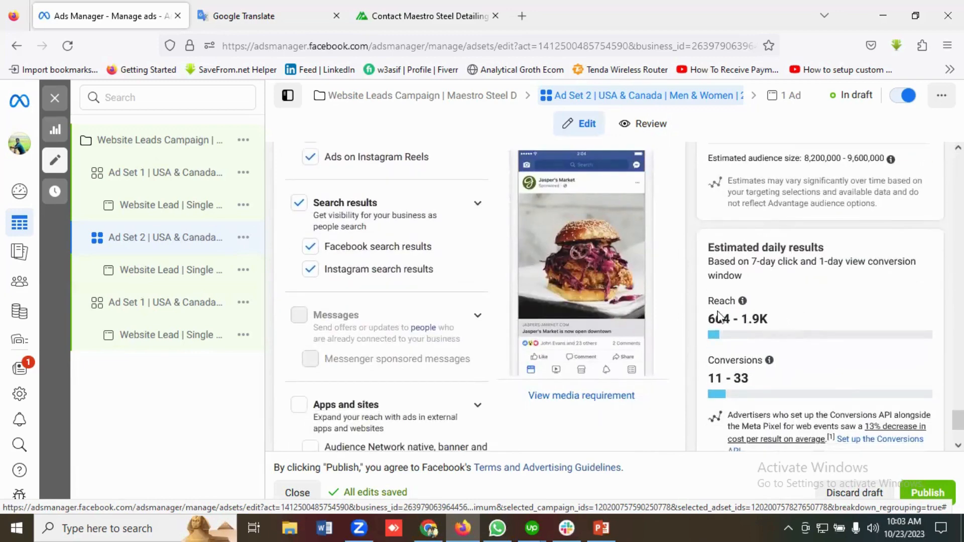
scroll(801, 345, "down", 1)
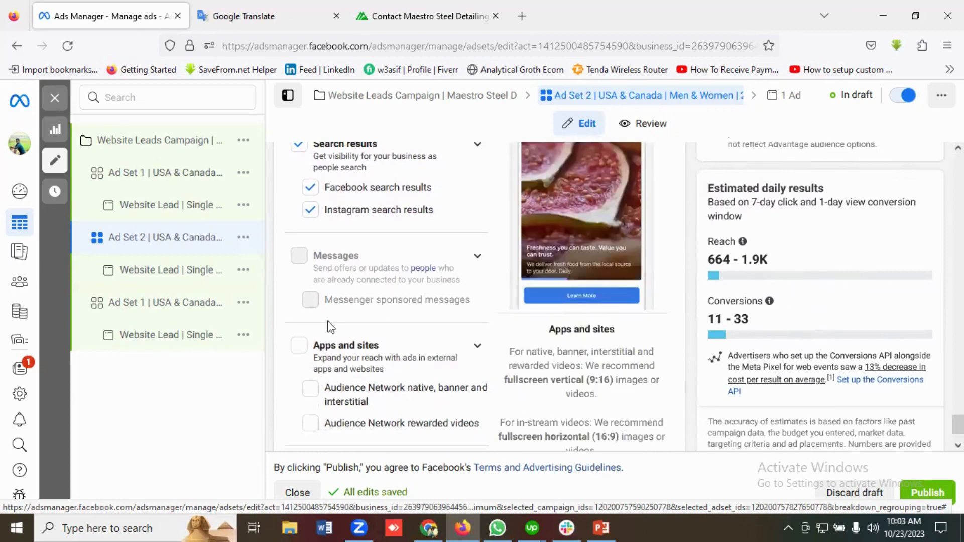
Review the identity, format, primary text, headline, call to action, destination and tracking settings of the single-image ad under Ad Set 2
left_click(166, 279)
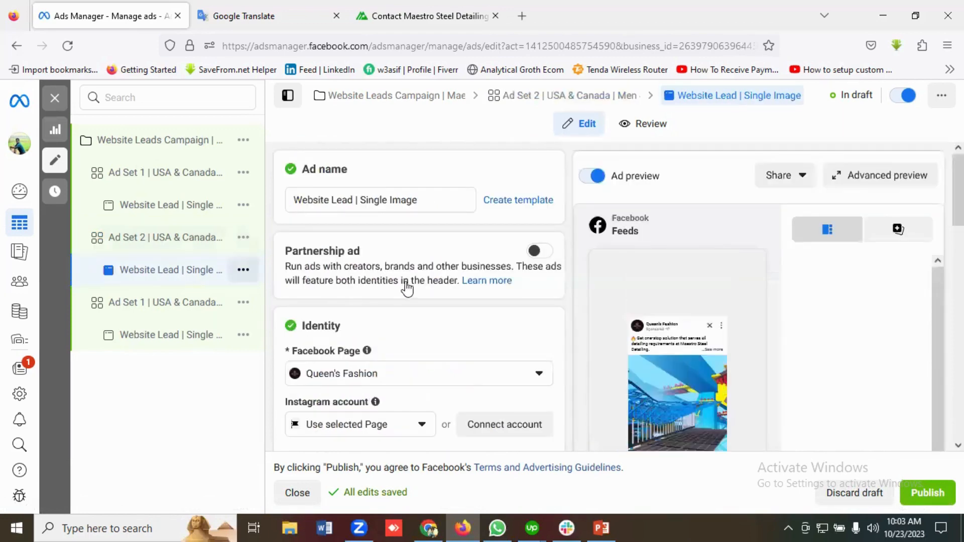
scroll(452, 324, "down", 5)
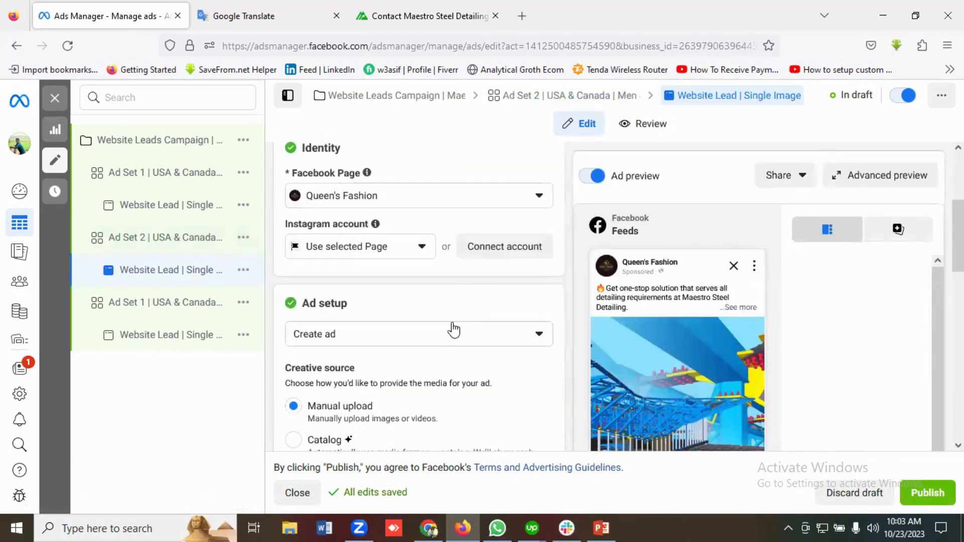
scroll(454, 339, "down", 6)
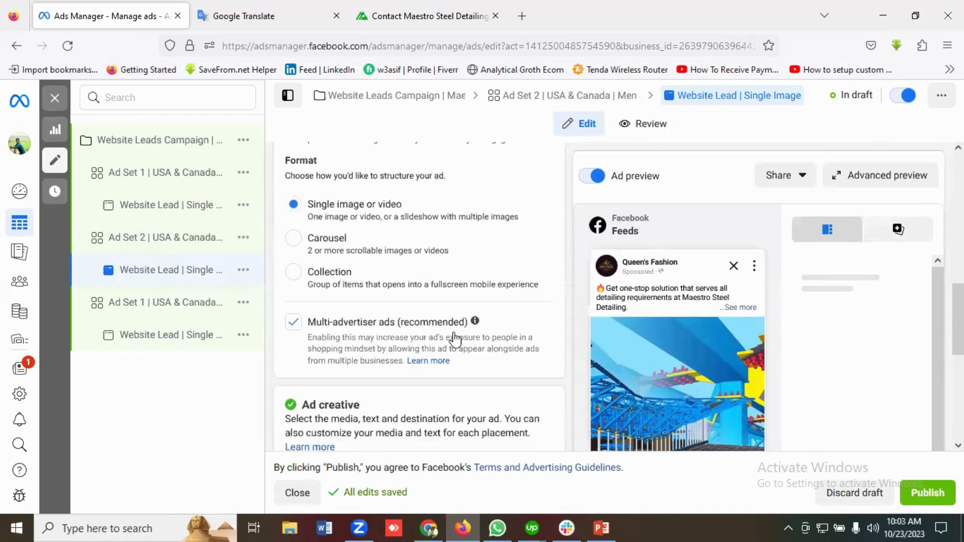
scroll(683, 301, "down", 4)
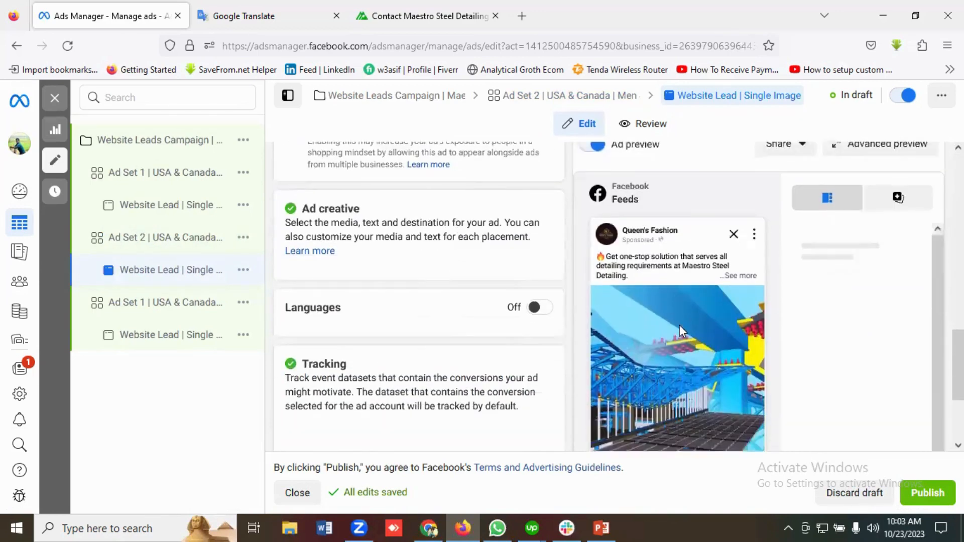
scroll(452, 297, "down", 8)
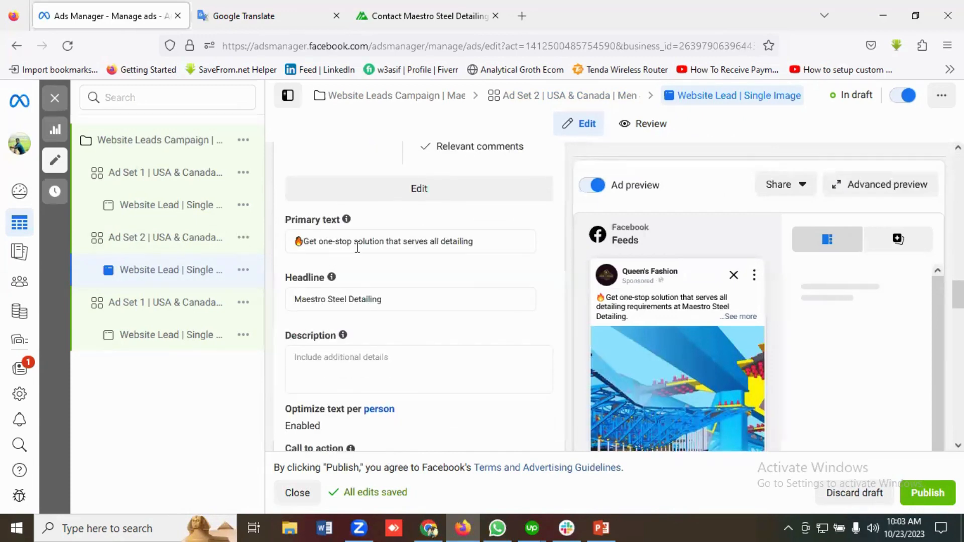
scroll(352, 253, "down", 1)
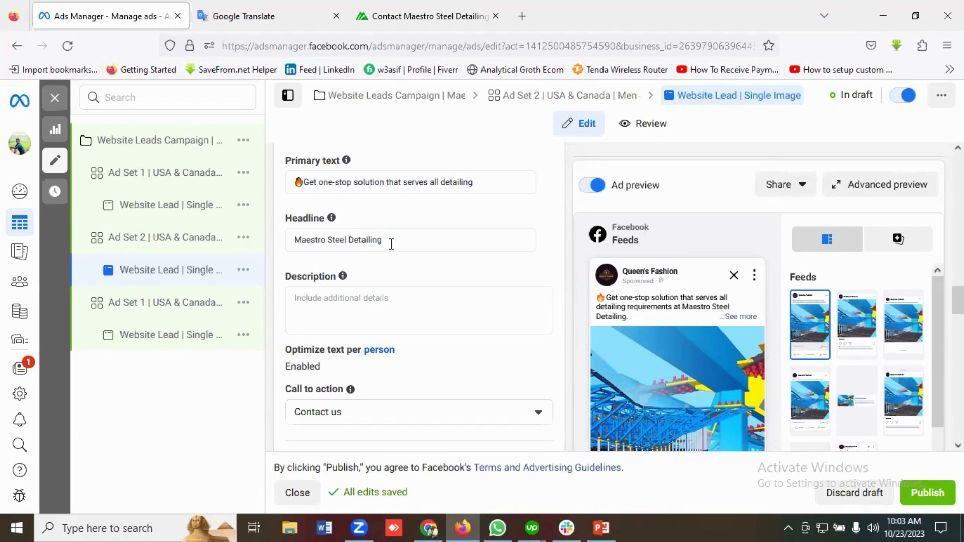
scroll(391, 244, "down", 7)
scroll(430, 300, "down", 15)
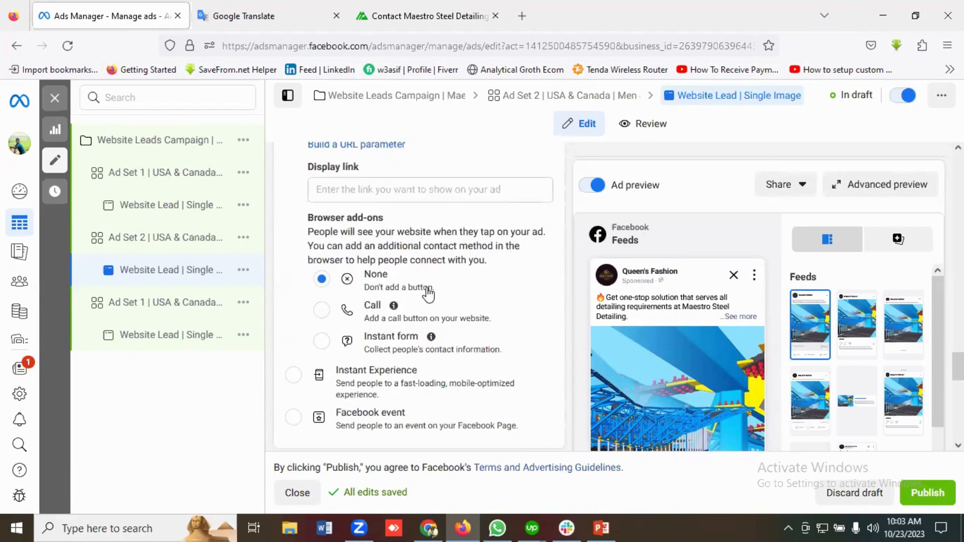
scroll(431, 301, "down", 1)
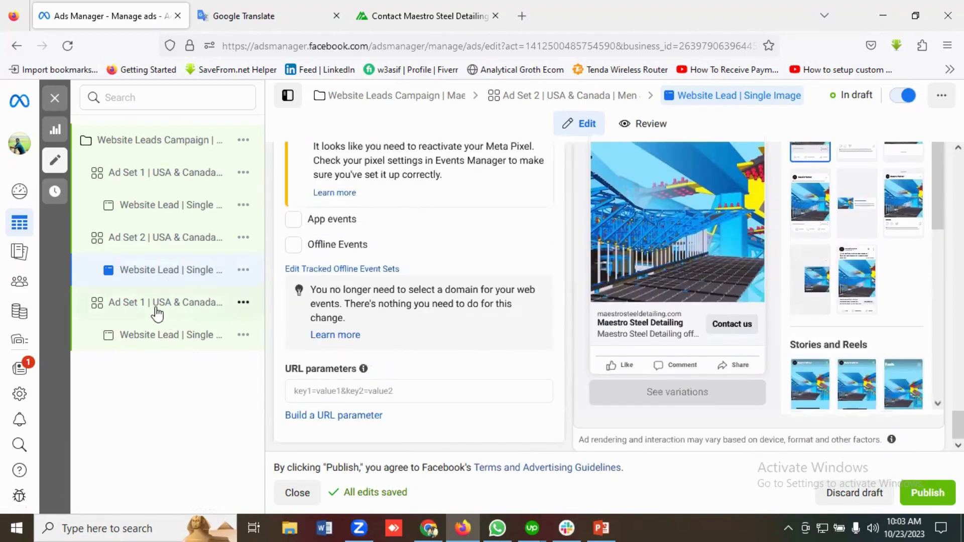
In the remaining duplicated ad set's name, change the number to Ad Set 3 and shorten the location to USA
left_click(157, 311)
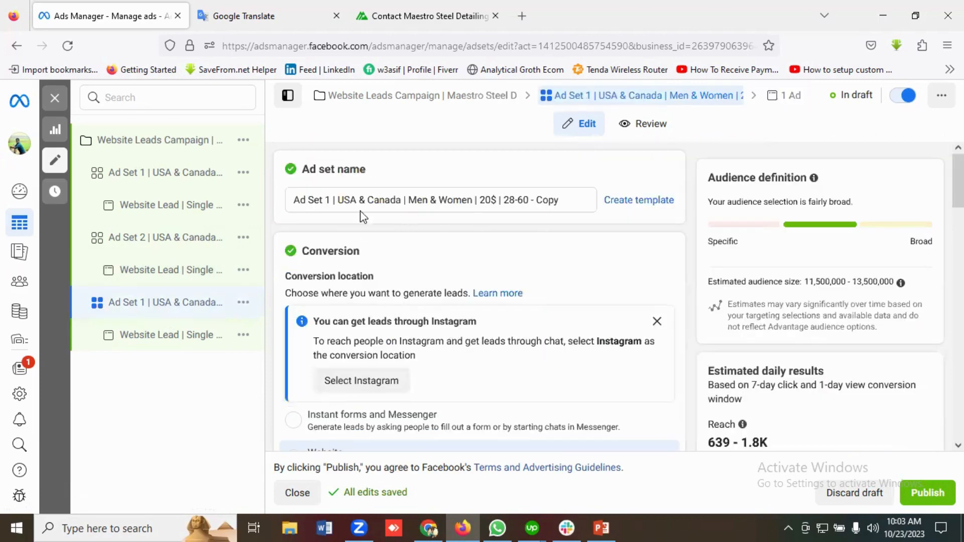
left_click(329, 199)
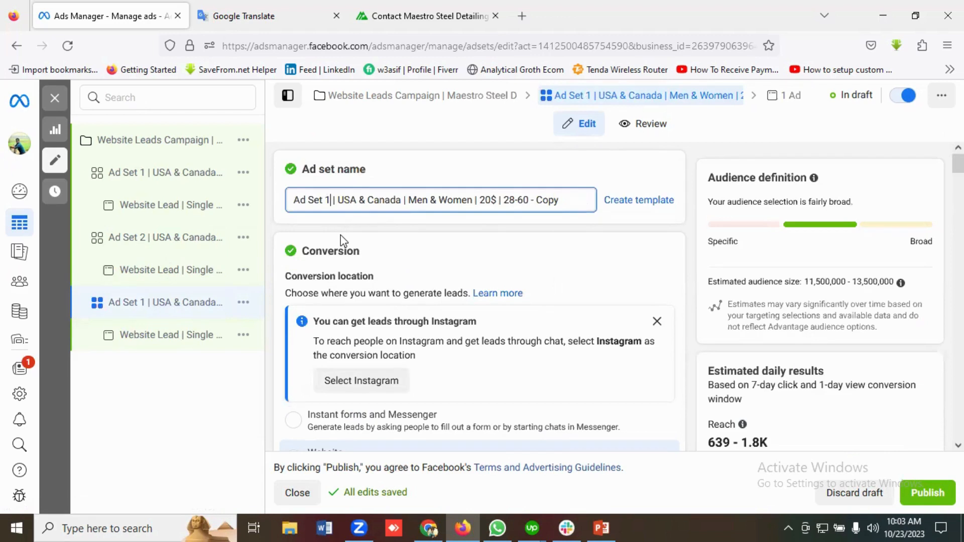
key("BackSpace")
type("3")
left_click(400, 201)
key("BackSpace")
key("BackSpace")
key("BackSpace")
key("BackSpace")
key("BackSpace")
key("BackSpace")
key("BackSpace")
key("BackSpace")
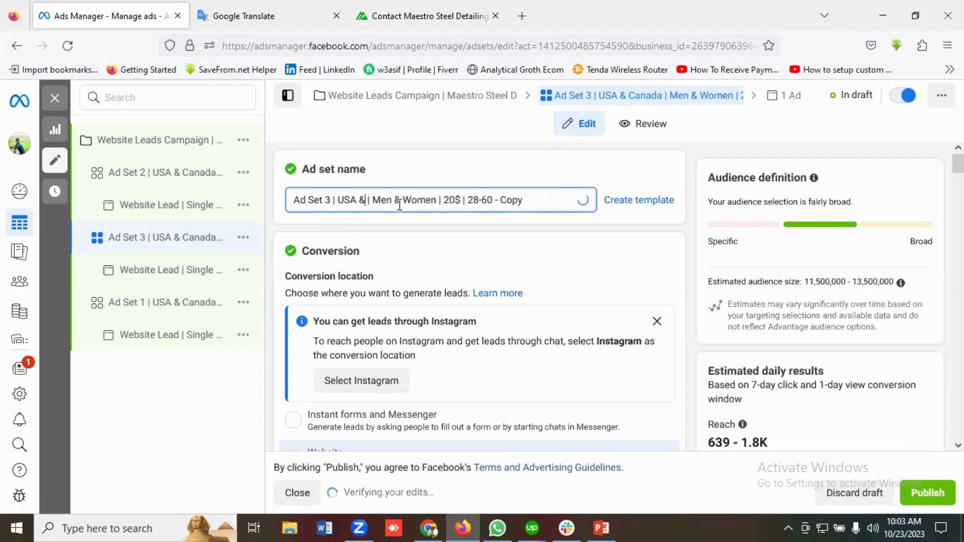
key("BackSpace")
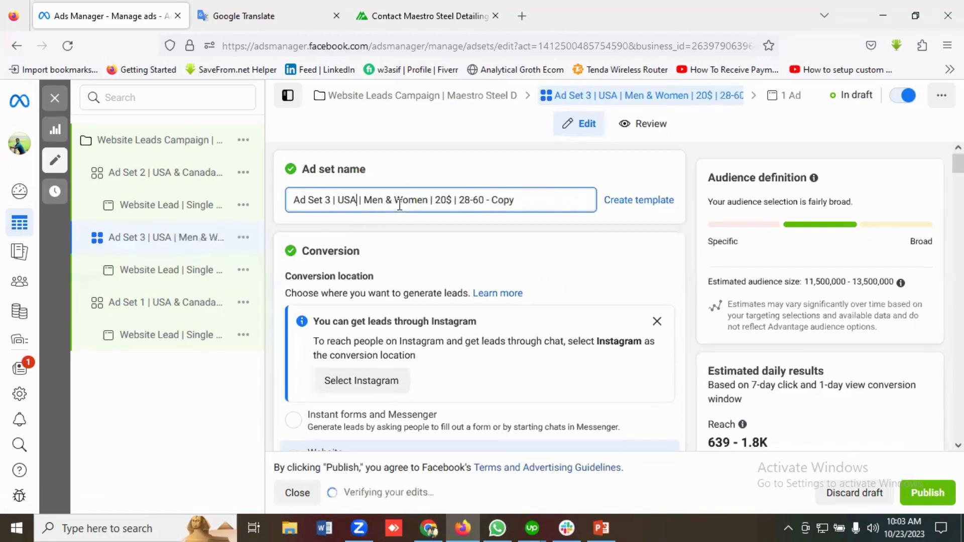
Check the Ad Set 3 location in the Google Translate brief, then remove the Copy suffix from the ad set's name in Ads Manager
left_click(236, 16)
scroll(269, 334, "down", 12)
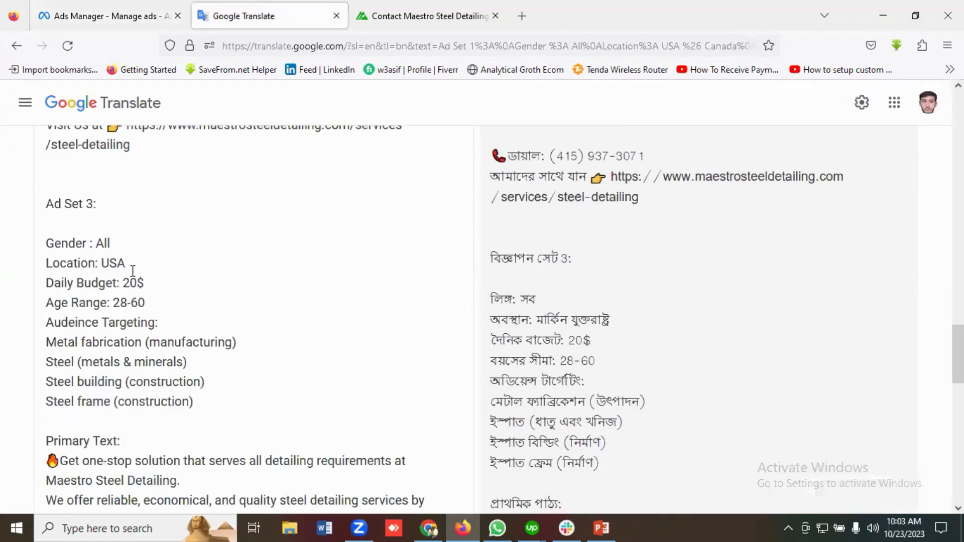
left_click_drag(135, 267, 43, 263)
left_click(184, 263)
left_click(104, 16)
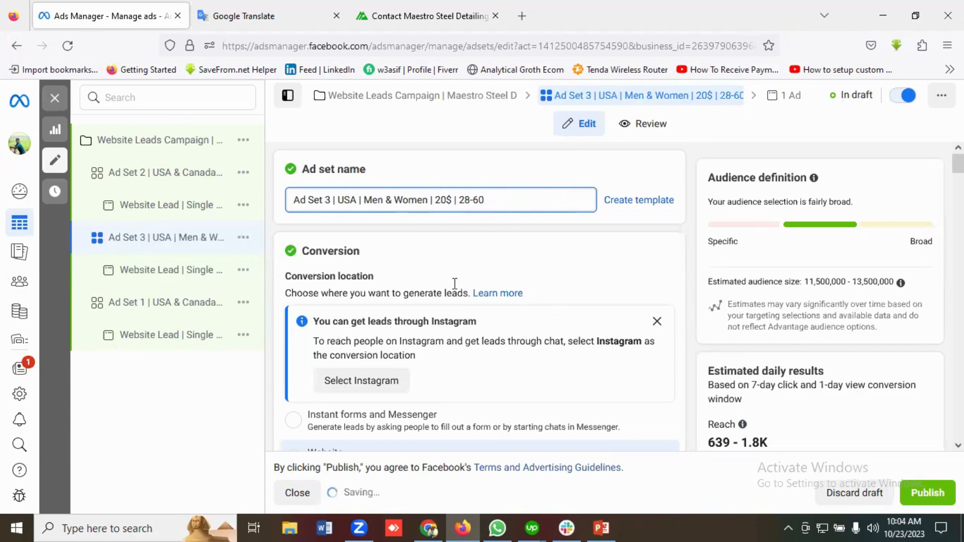
scroll(469, 298, "down", 2)
scroll(468, 293, "up", 2)
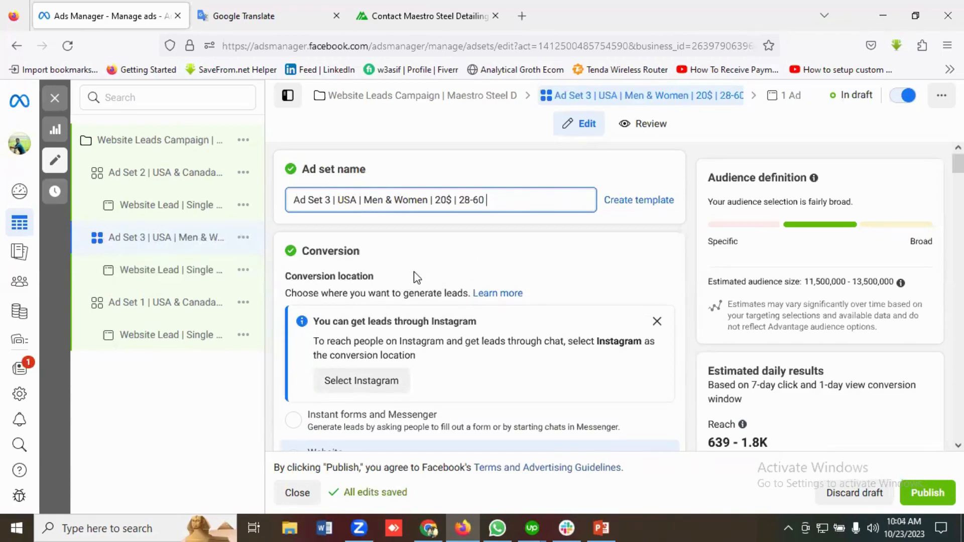
Check Ad Set 3's conversion, budget and schedule settings and reset its past start date to today
scroll(417, 281, "down", 8)
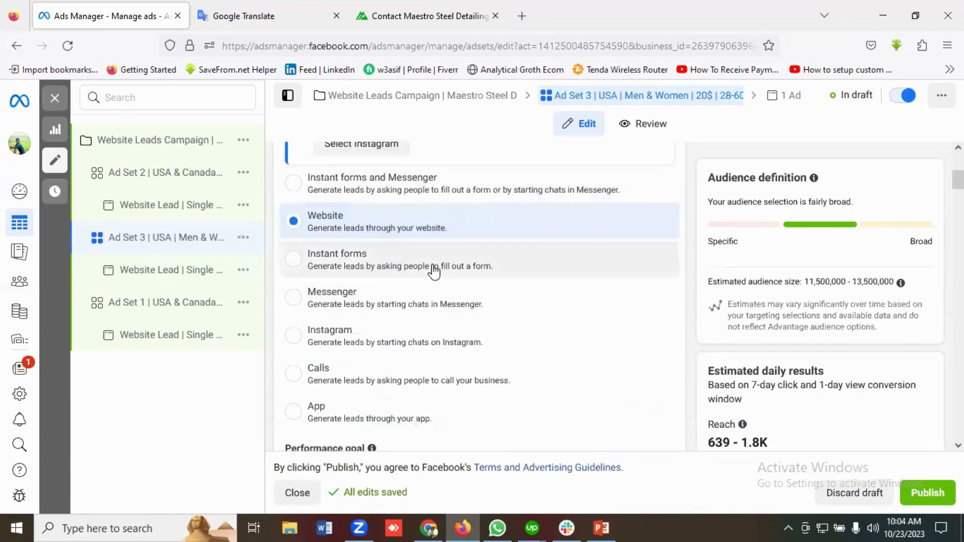
scroll(437, 276, "down", 8)
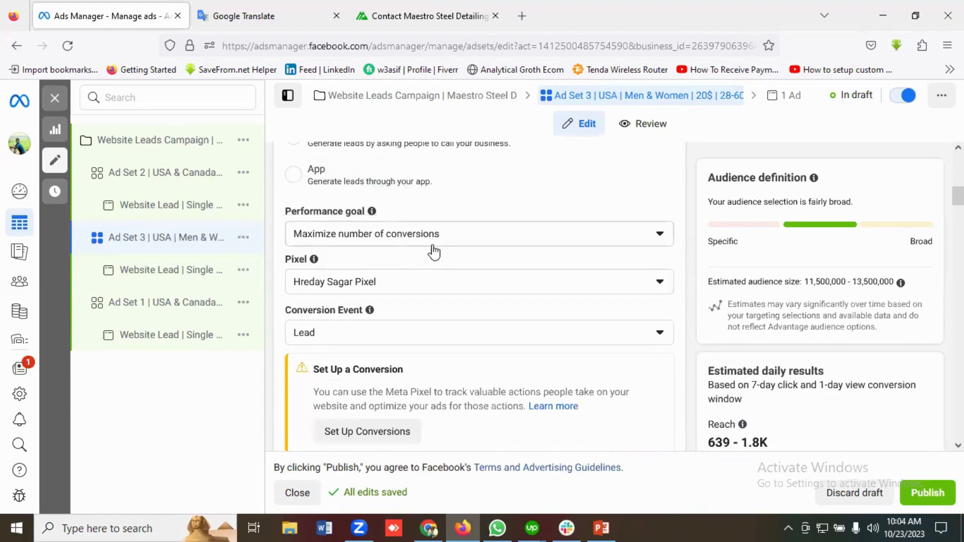
scroll(481, 256, "down", 2)
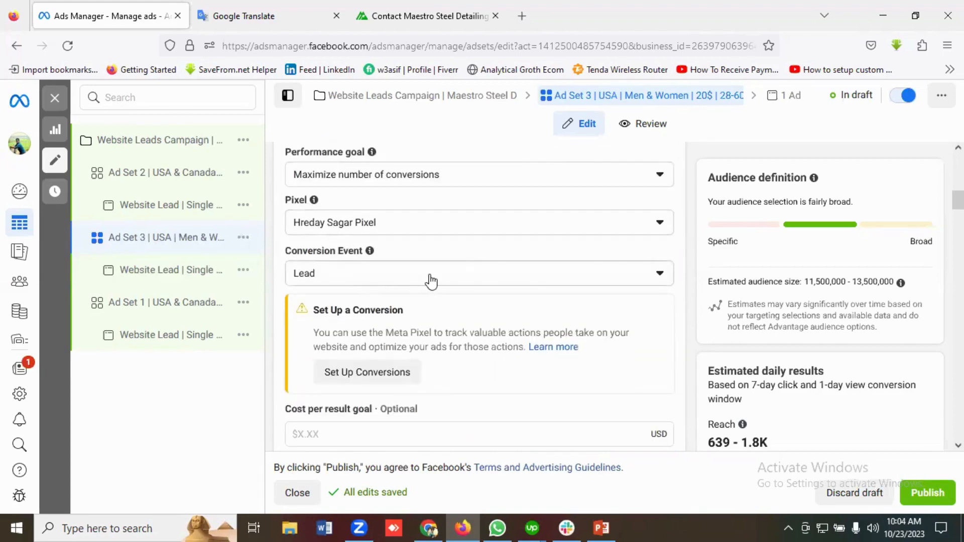
scroll(430, 280, "down", 10)
scroll(431, 279, "down", 5)
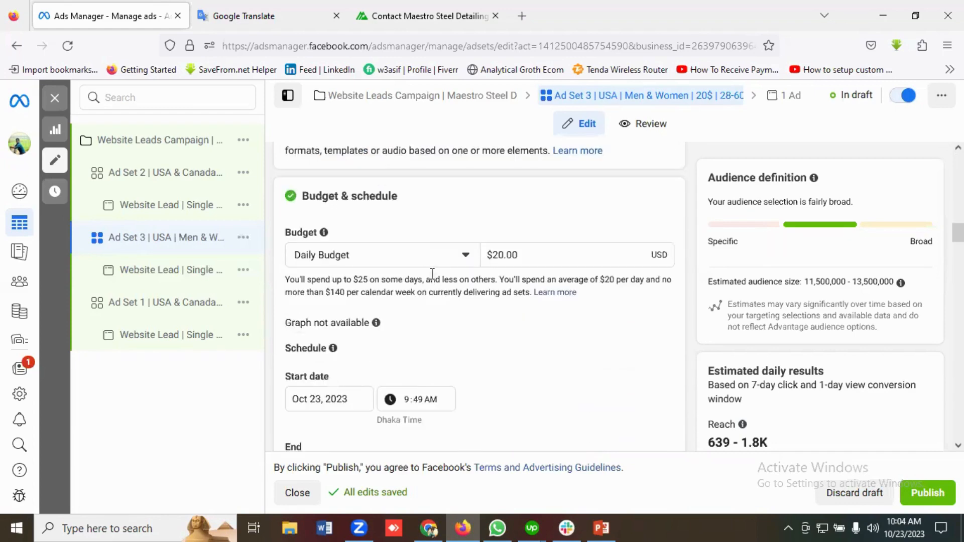
scroll(527, 261, "down", 2)
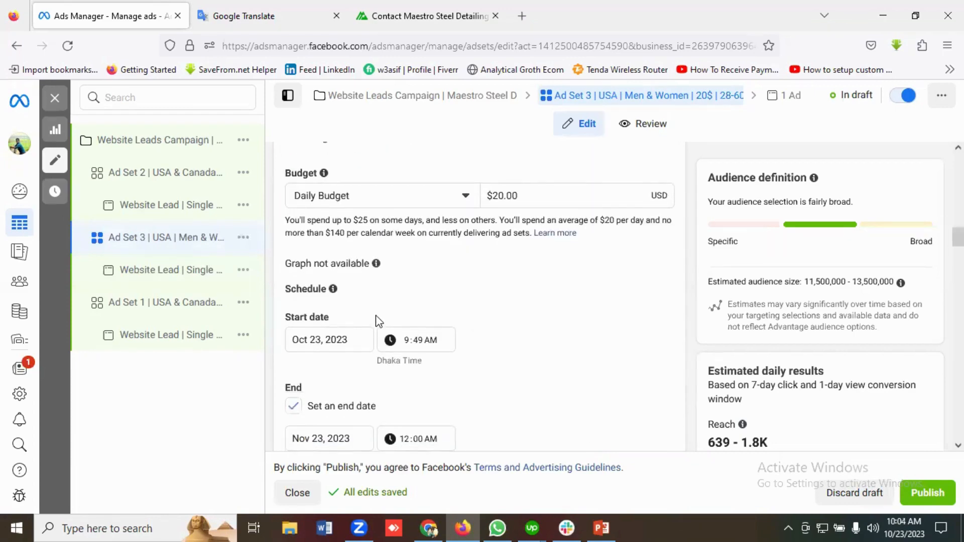
scroll(376, 323, "down", 4)
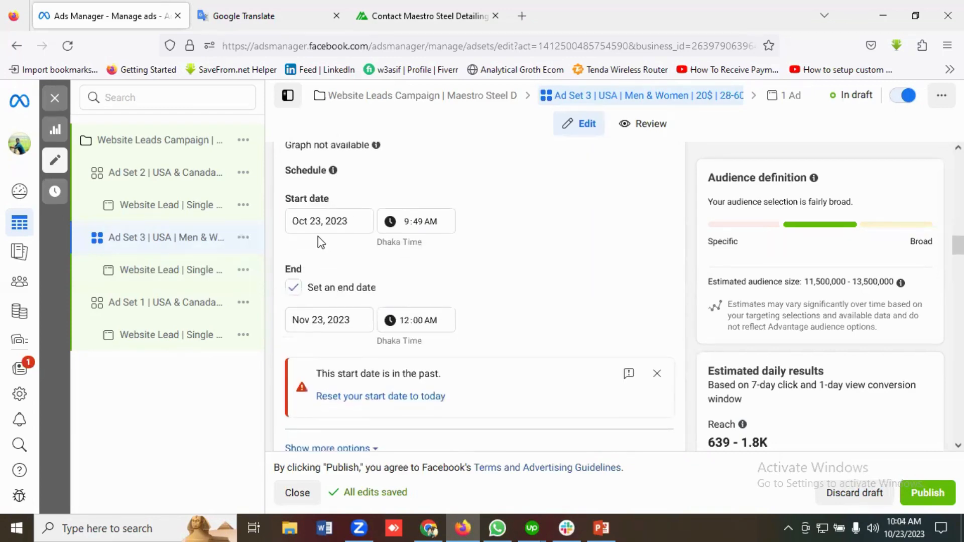
scroll(392, 283, "down", 2)
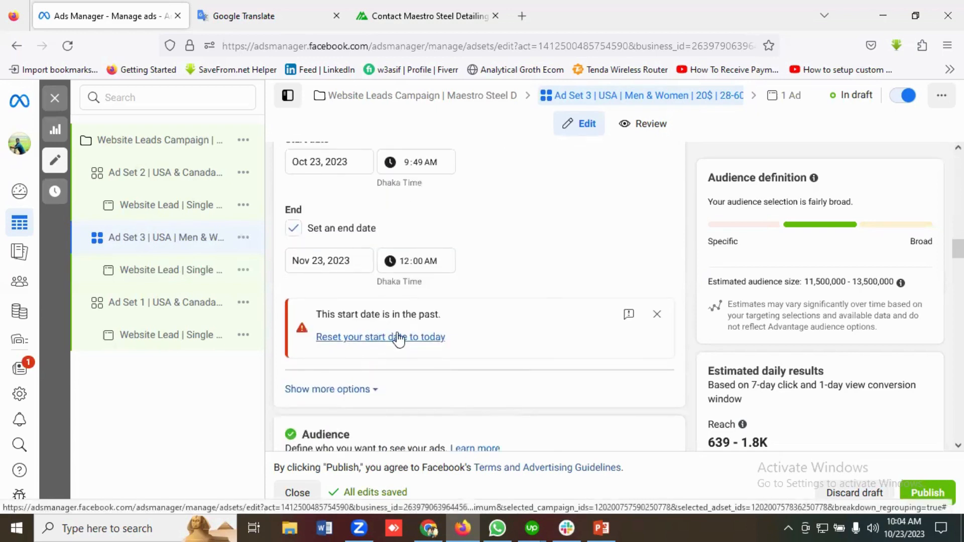
left_click(441, 338)
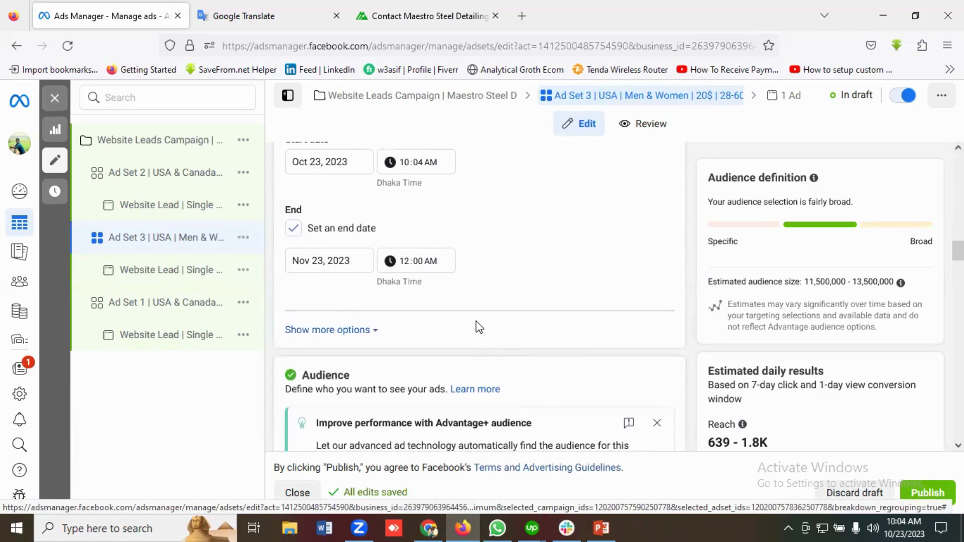
Remove Canada from Ad Set 3's audience locations, keeping only the United States
scroll(476, 322, "down", 10)
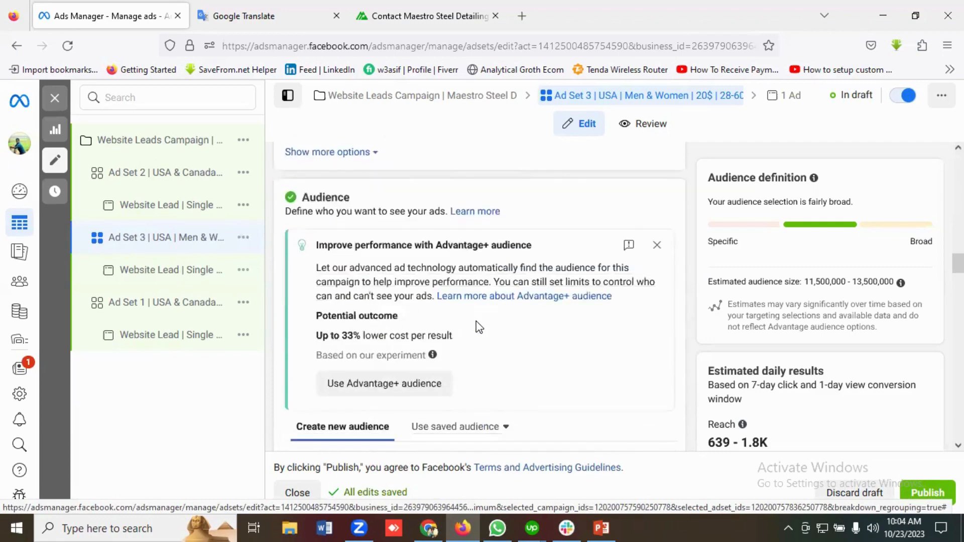
scroll(476, 326, "down", 2)
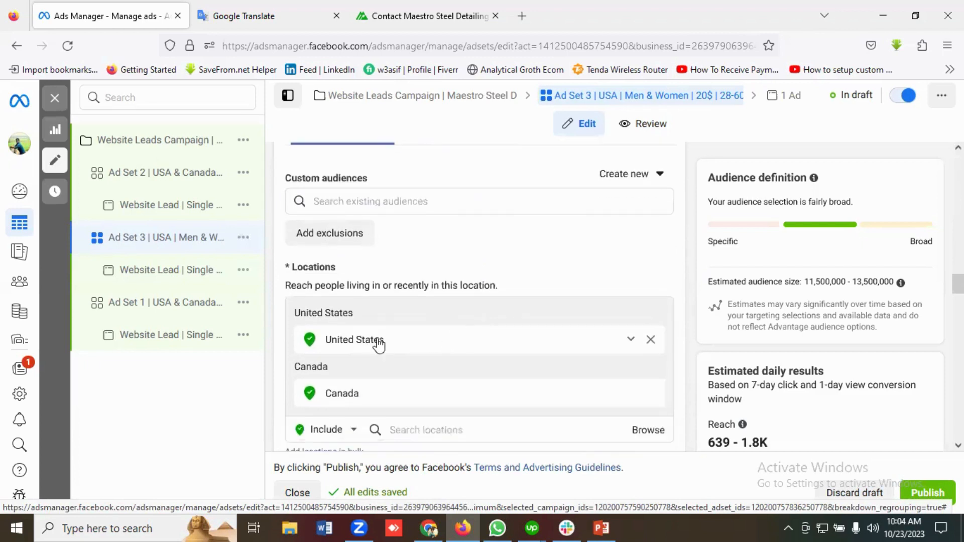
scroll(376, 340, "down", 2)
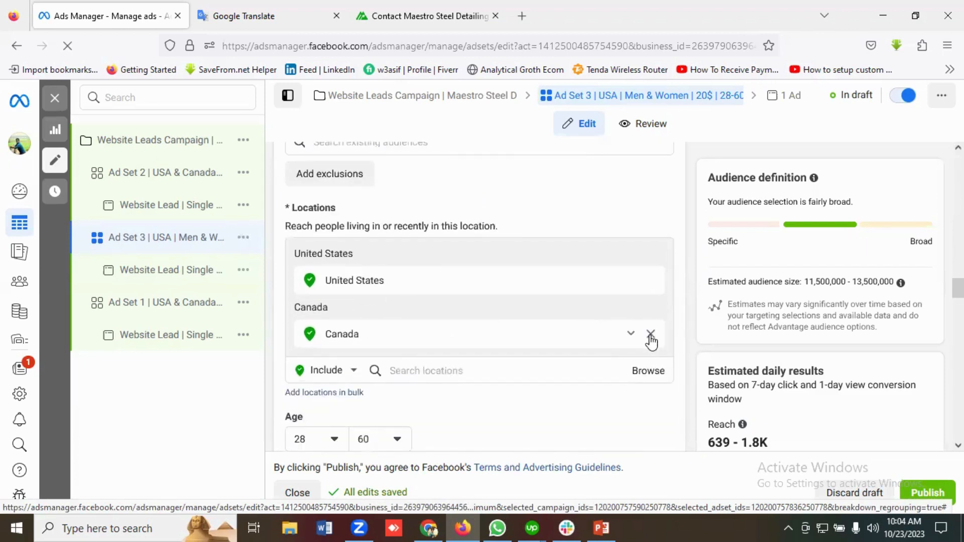
left_click(650, 335)
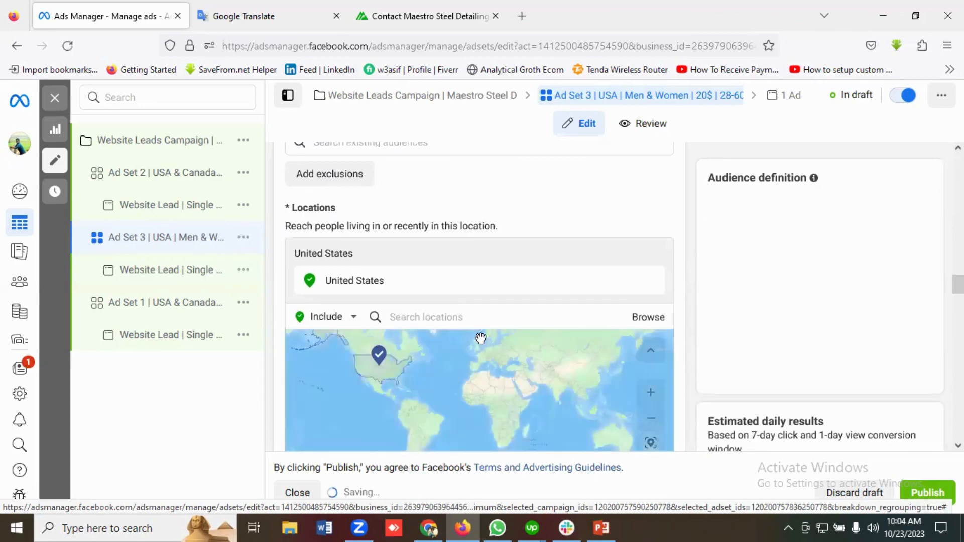
Review Ad Set 3's age range, gender, detailed targeting interests, manual placements and platforms
scroll(490, 337, "down", 6)
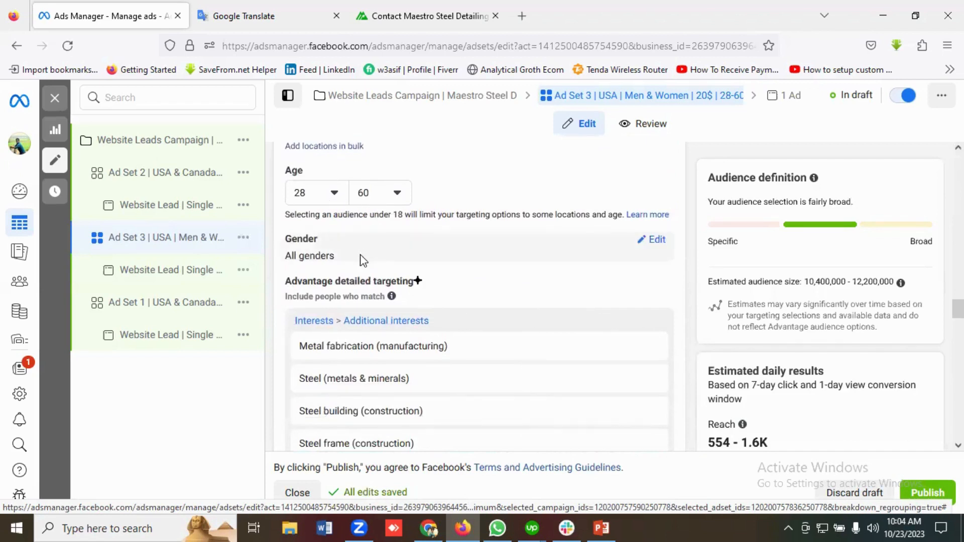
scroll(432, 259, "down", 1)
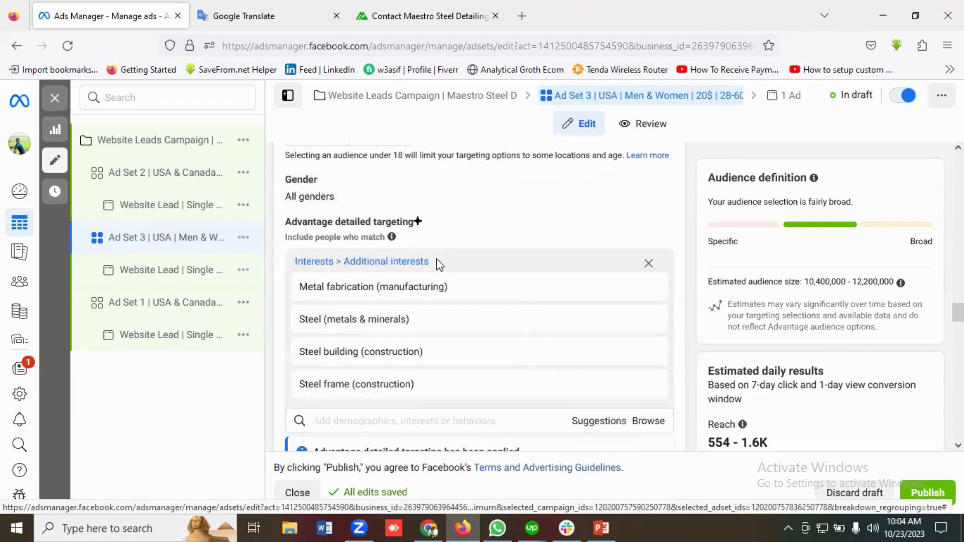
scroll(435, 258, "down", 1)
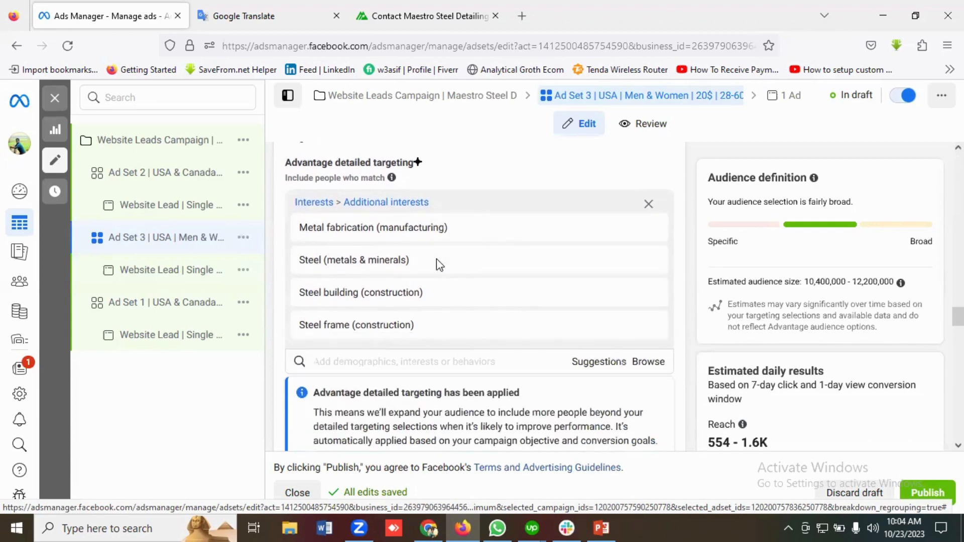
mouse_move(385, 239)
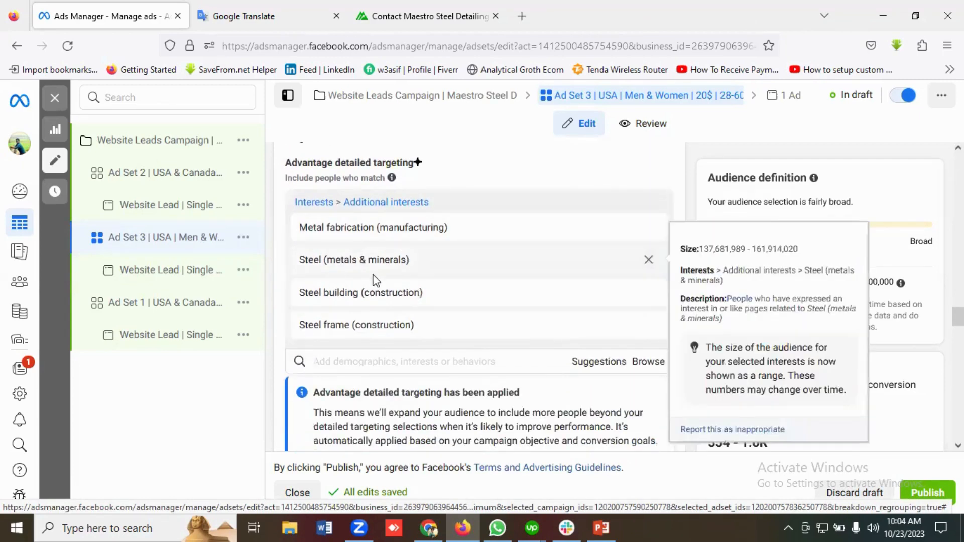
scroll(437, 339, "down", 1)
scroll(436, 341, "down", 7)
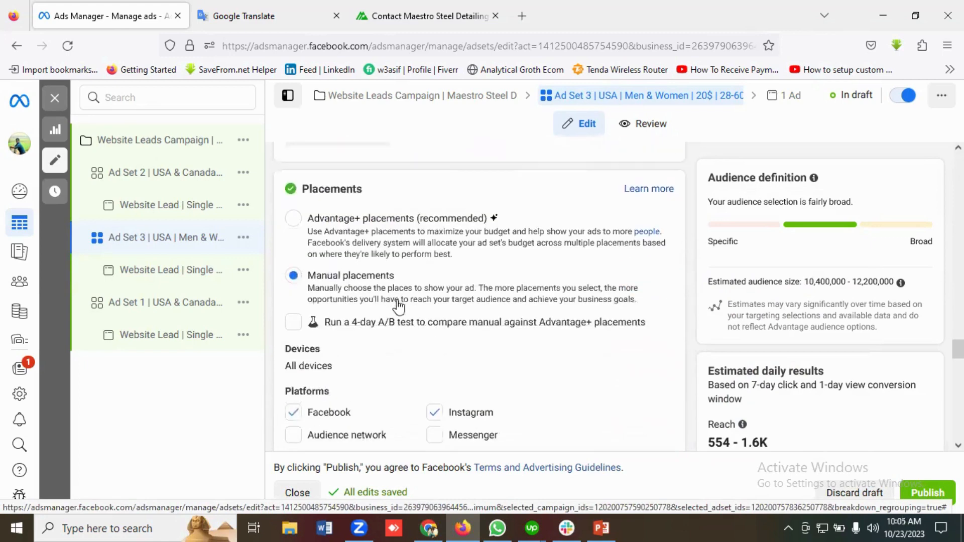
scroll(404, 306, "down", 2)
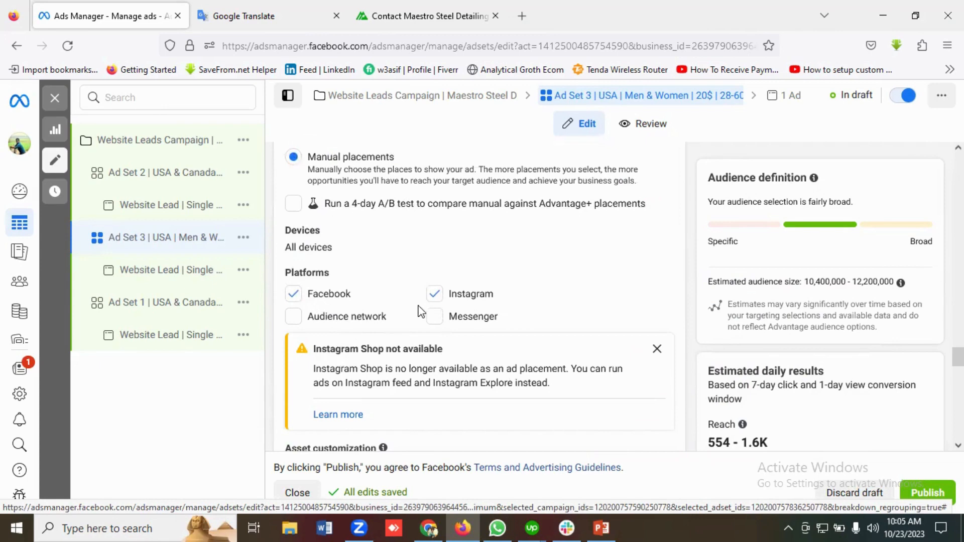
scroll(422, 311, "down", 9)
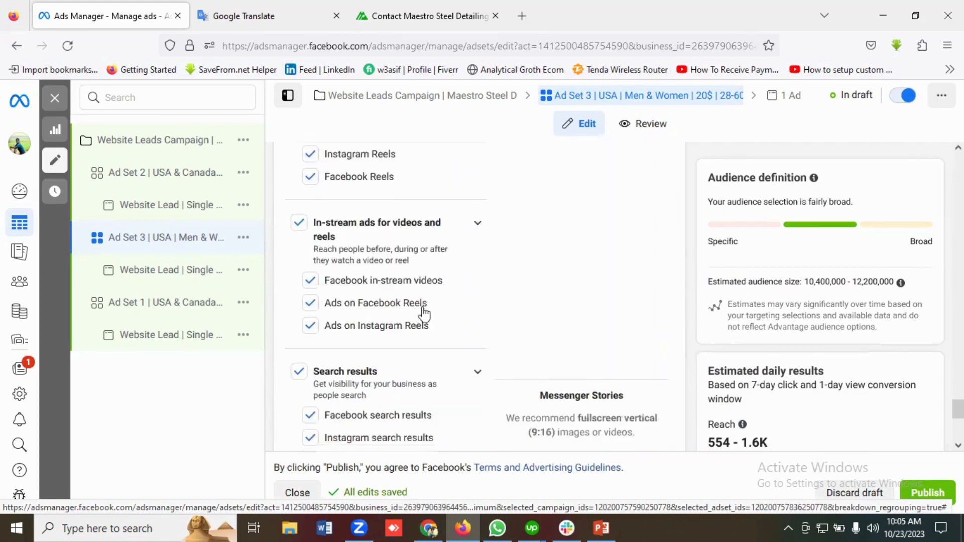
scroll(424, 314, "up", 8)
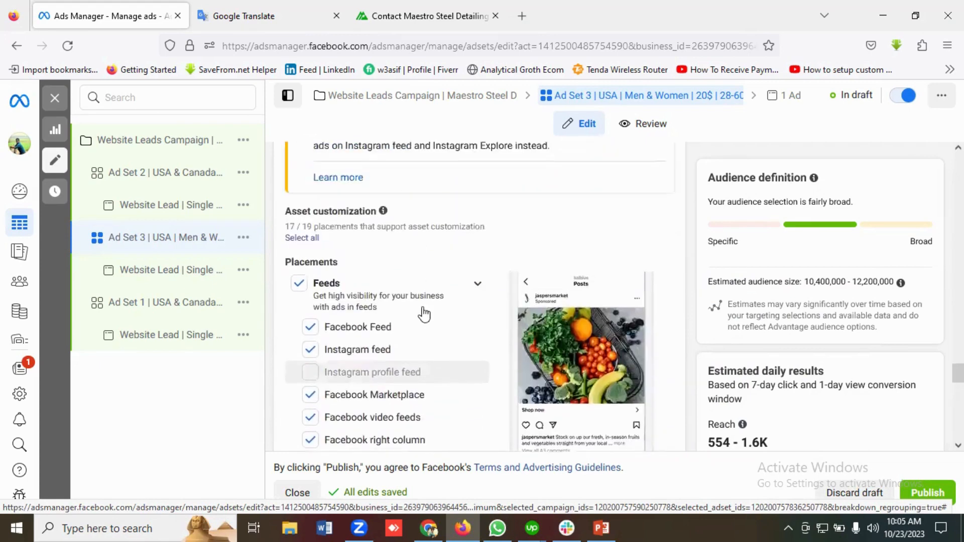
Review Ad Set 3's individual placement selections together with its estimated audience size and estimated daily results
scroll(424, 312, "down", 8)
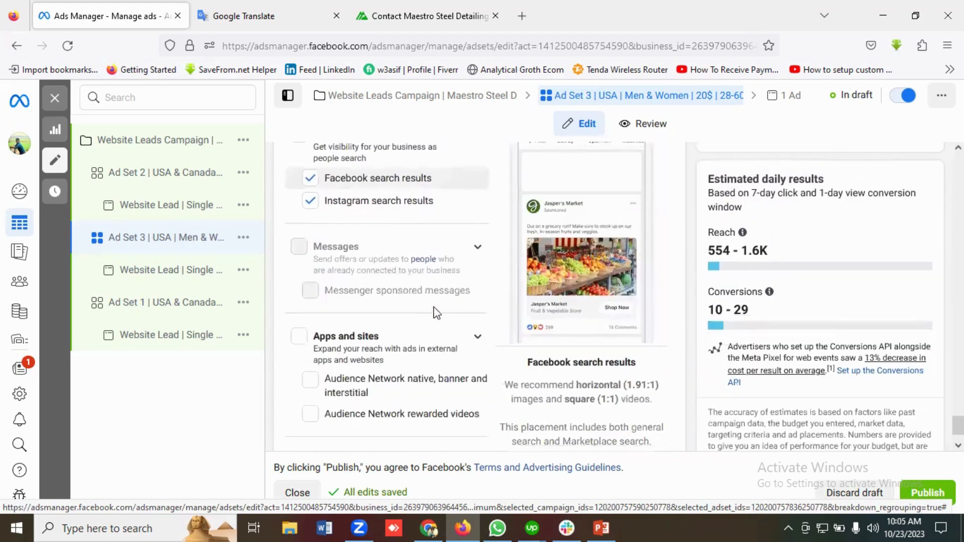
mouse_move(742, 232)
scroll(780, 234, "up", 2)
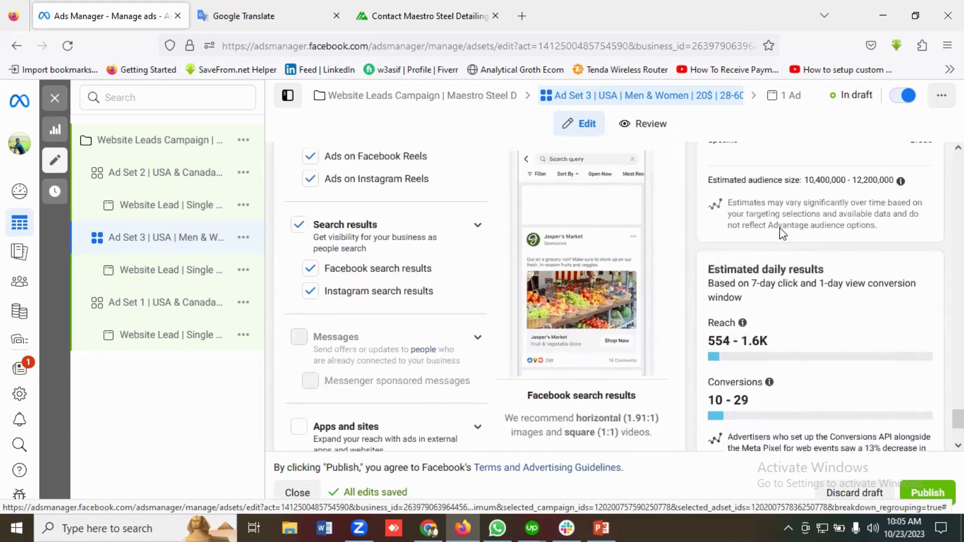
scroll(793, 219, "down", 2)
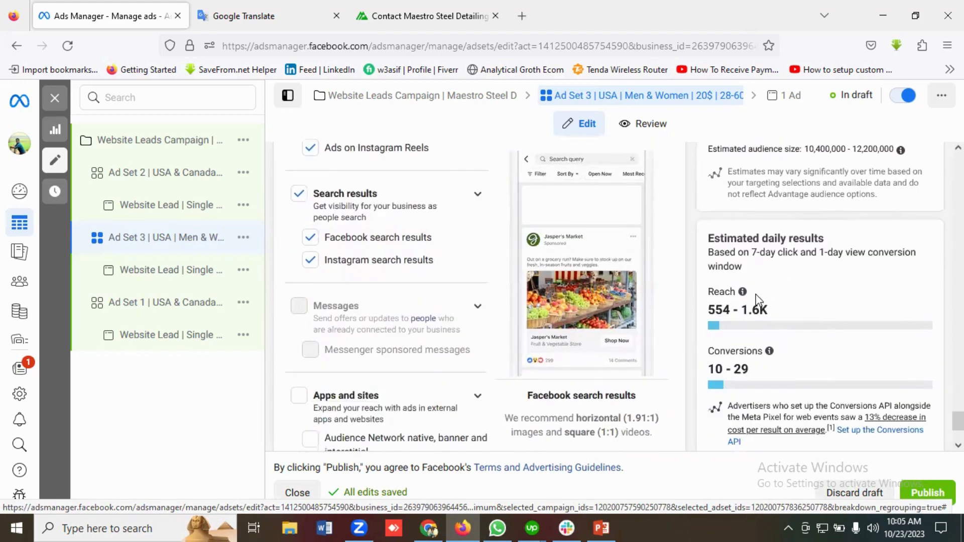
scroll(798, 305, "down", 2)
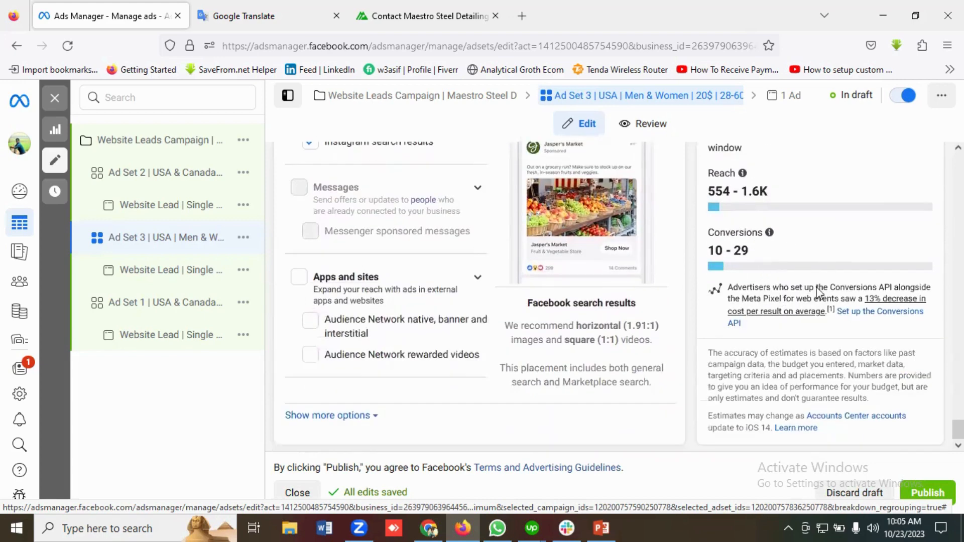
Open the ad under Ad Set 3 and review its identity, setup, creative, primary text, headline, call to action and destination settings
left_click(158, 276)
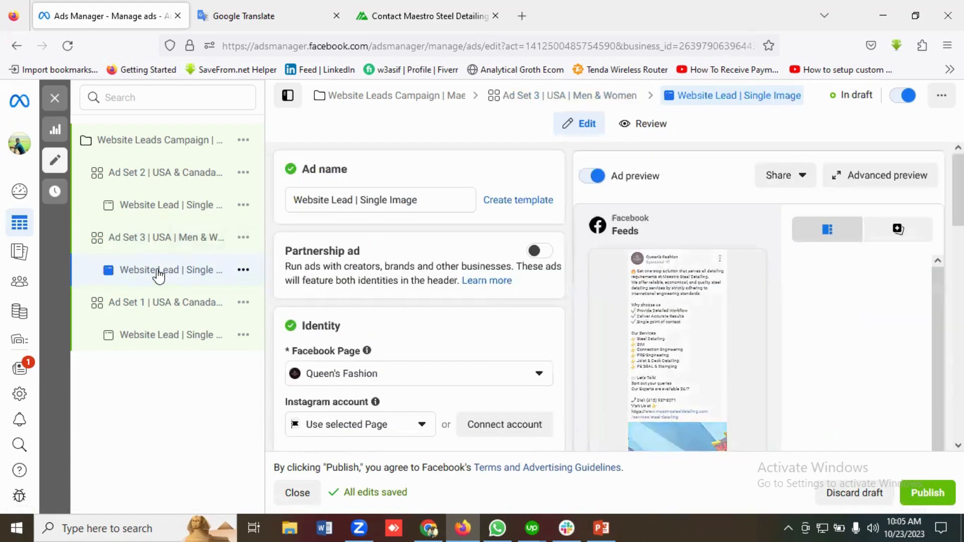
scroll(436, 298, "down", 2)
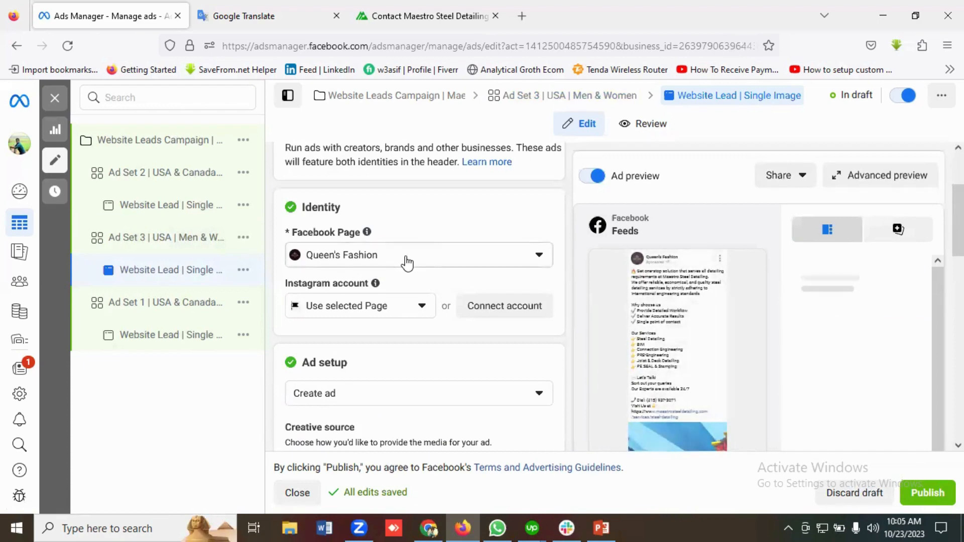
scroll(416, 274, "down", 4)
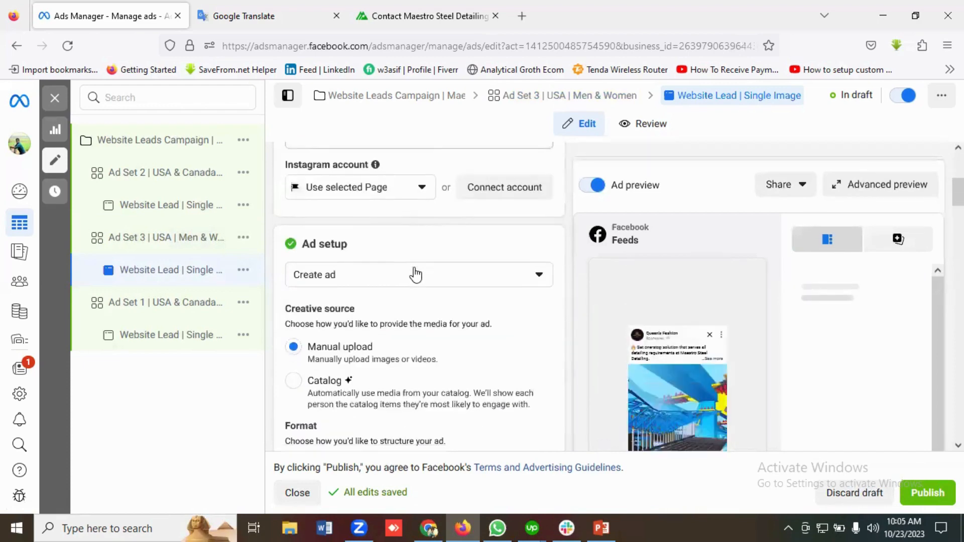
scroll(414, 274, "down", 6)
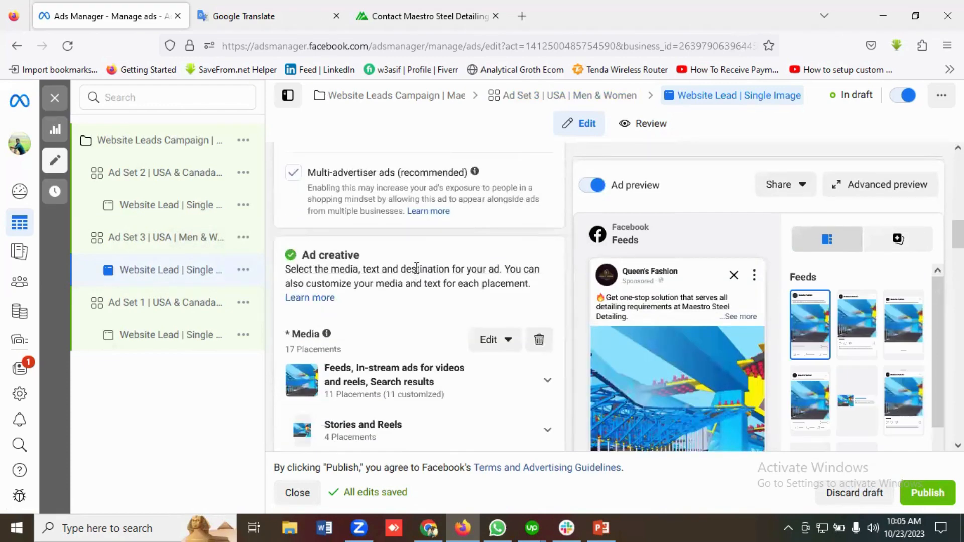
scroll(415, 269, "down", 5)
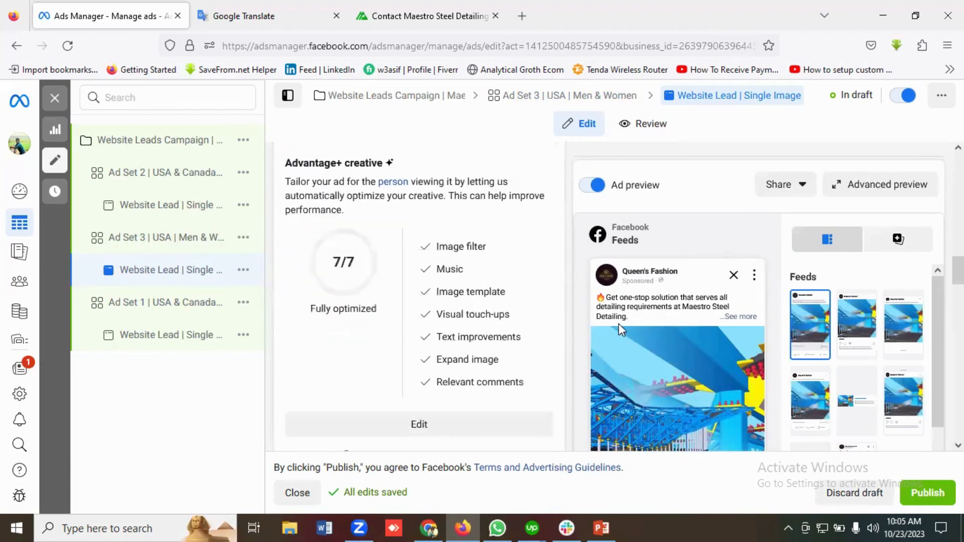
scroll(452, 338, "down", 3)
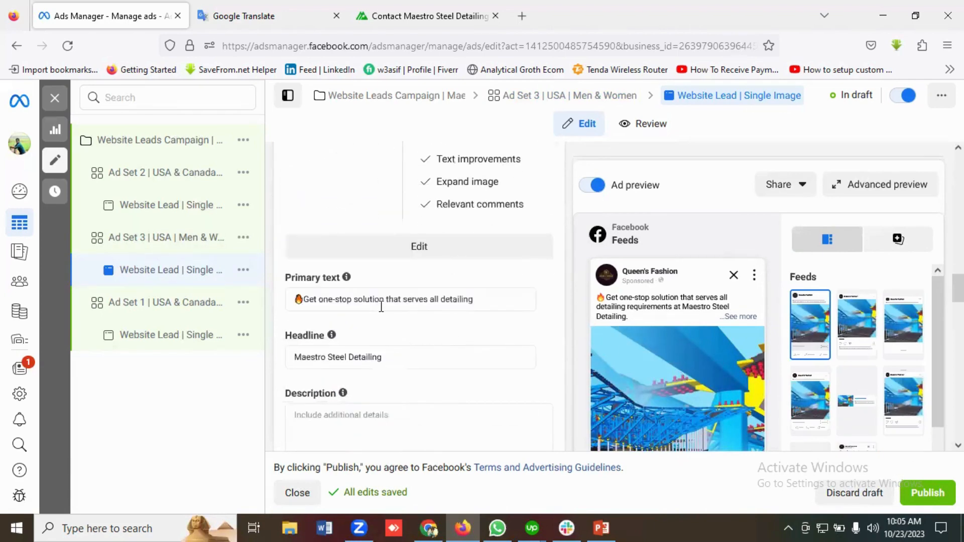
scroll(458, 303, "down", 7)
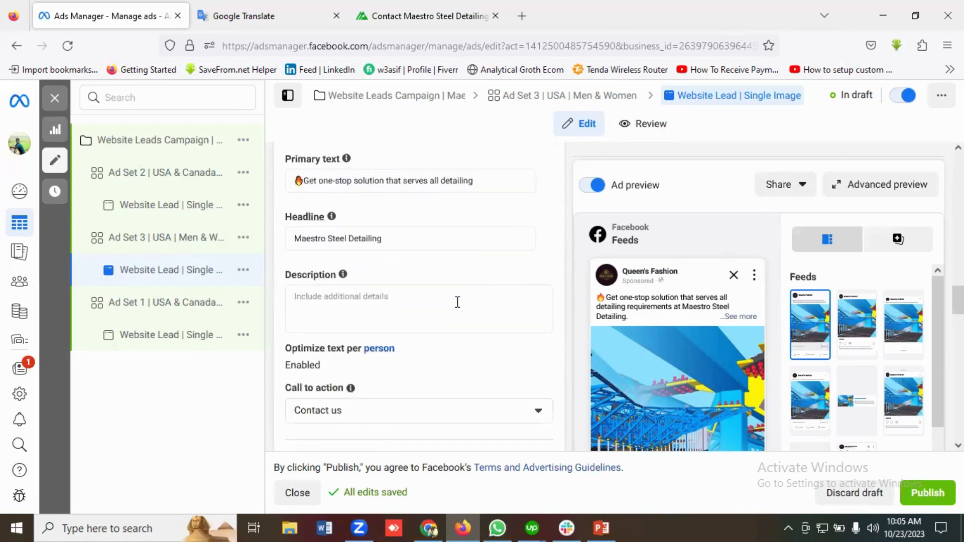
scroll(462, 308, "down", 9)
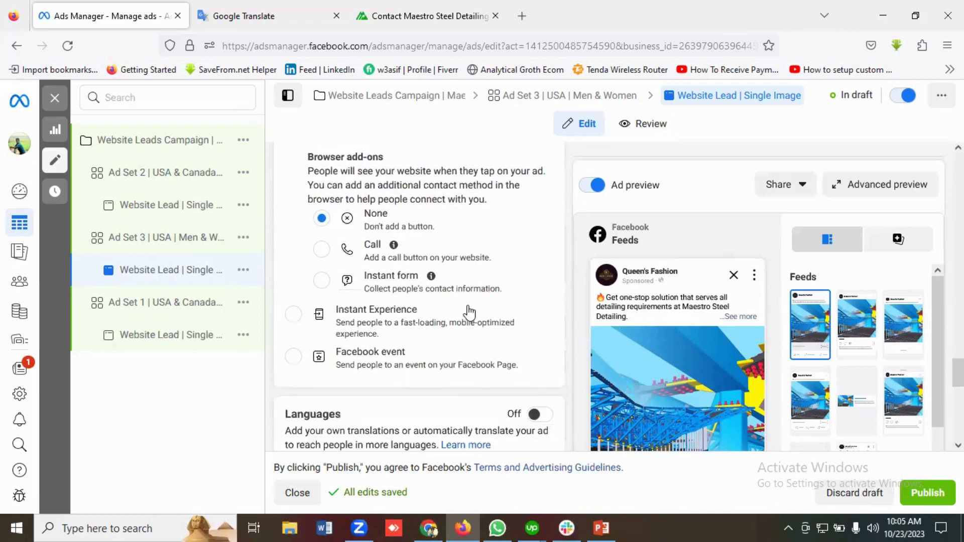
scroll(472, 310, "down", 3)
scroll(474, 311, "up", 3)
scroll(475, 312, "up", 3)
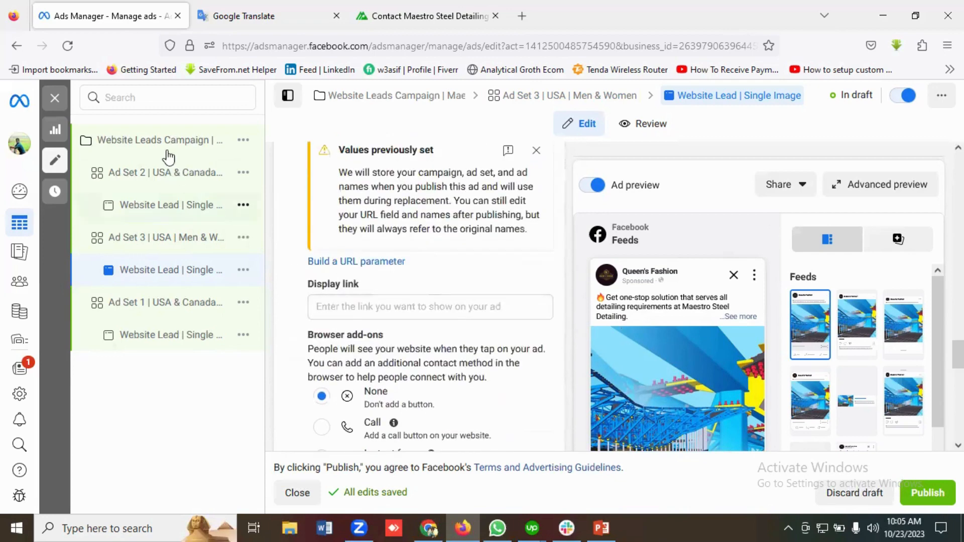
Open the Website Leads Campaign's campaign-level settings and review its name, special ad categories and campaign details
left_click(168, 146)
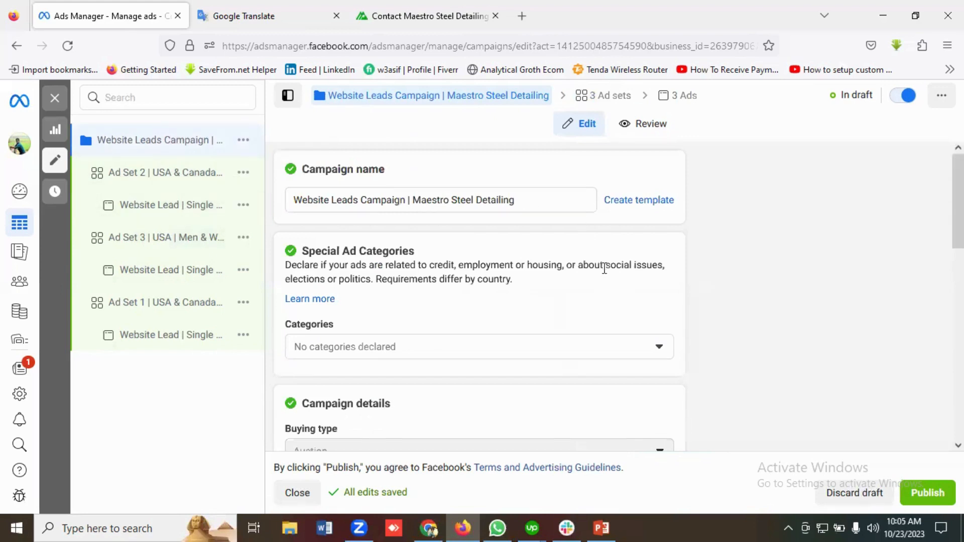
scroll(605, 271, "down", 1)
scroll(606, 270, "up", 1)
scroll(551, 303, "down", 5)
scroll(552, 303, "up", 5)
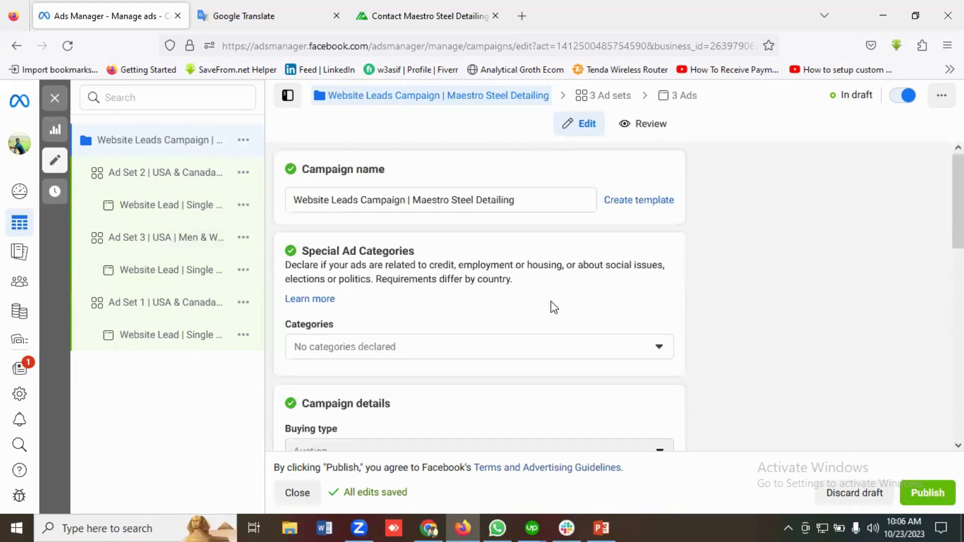